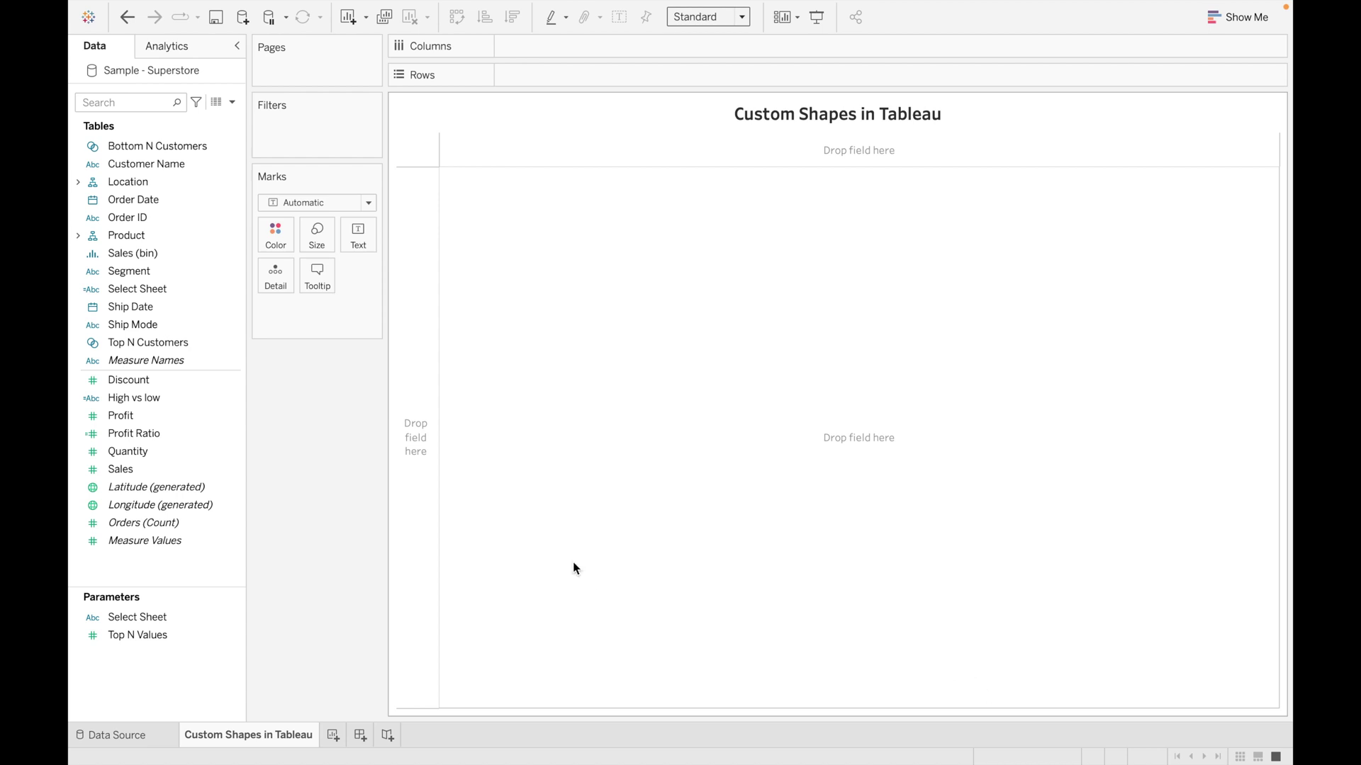
Add Ship Mode to the rows and show it with Shape marks, using a different shape for each ship mode
click(170, 320)
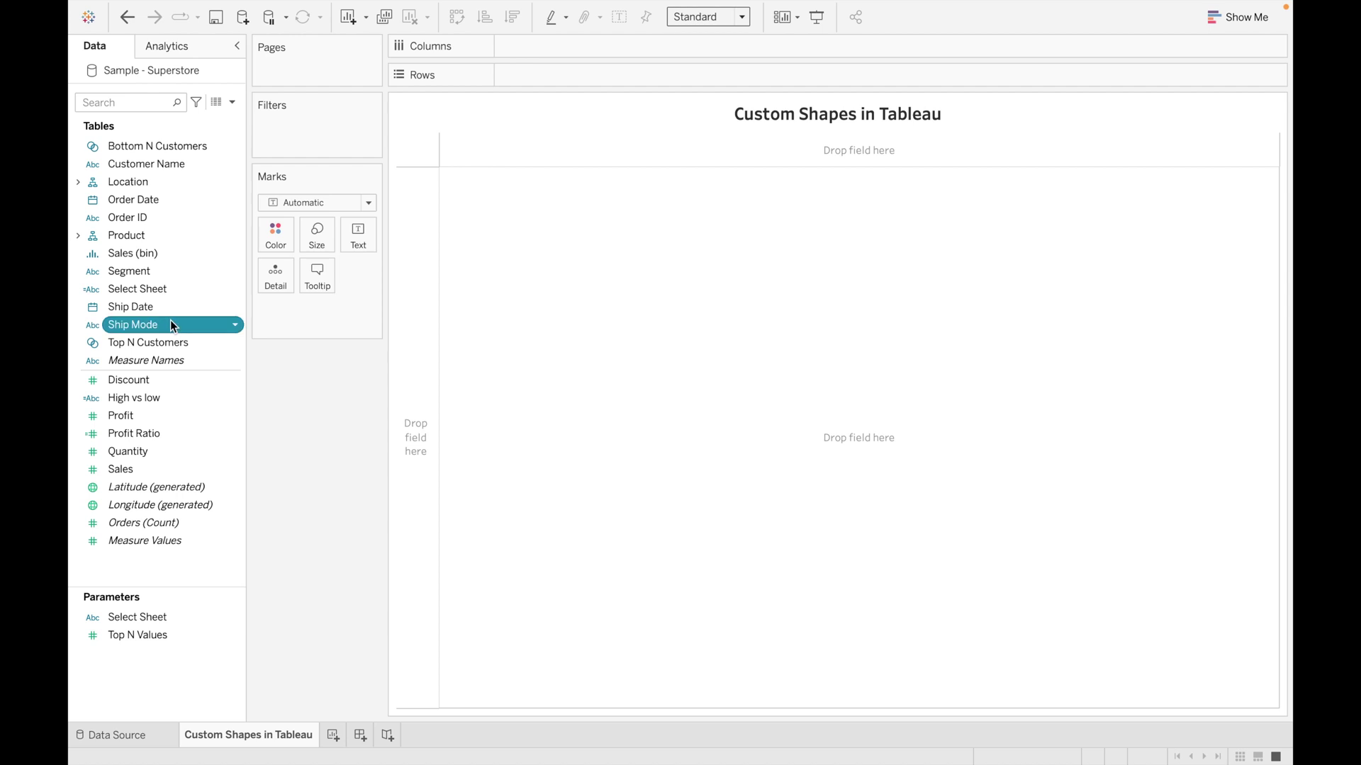
double_click(171, 320)
click(369, 203)
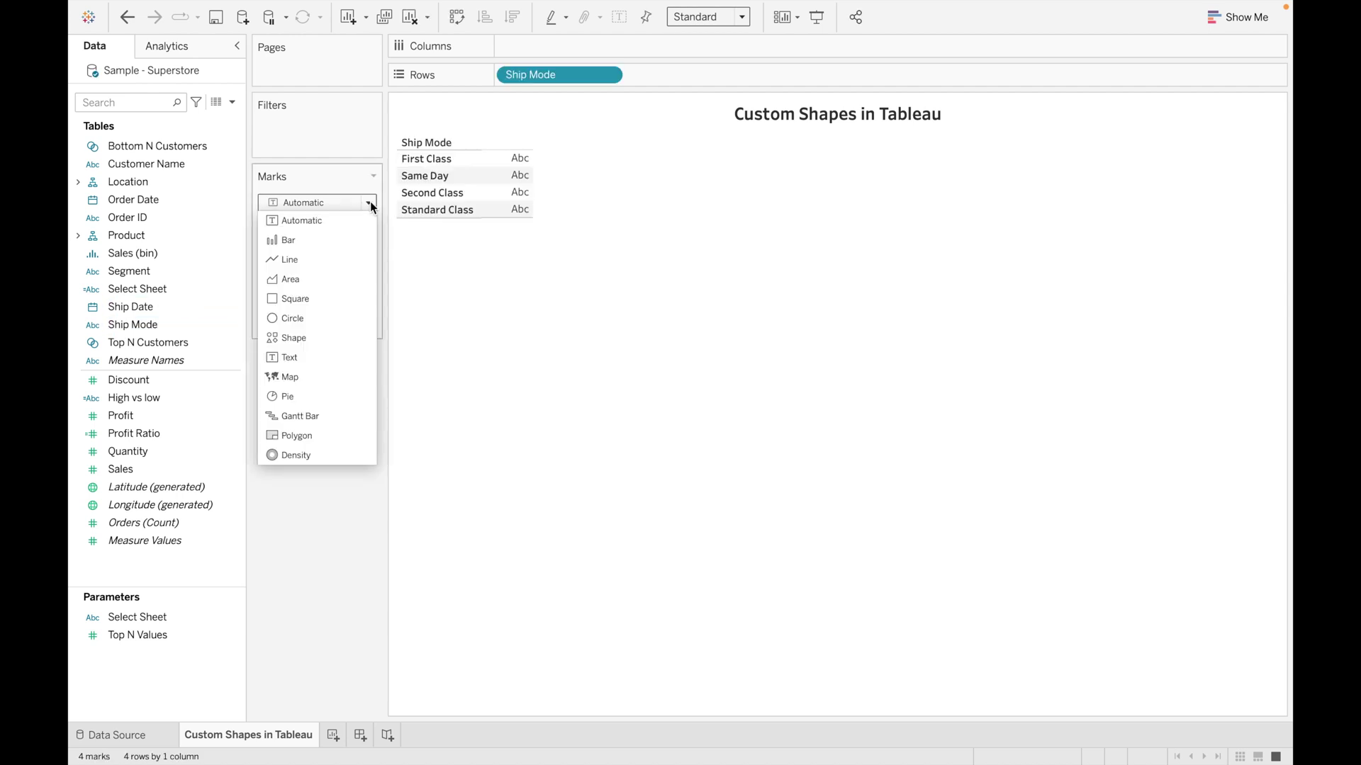
click(347, 338)
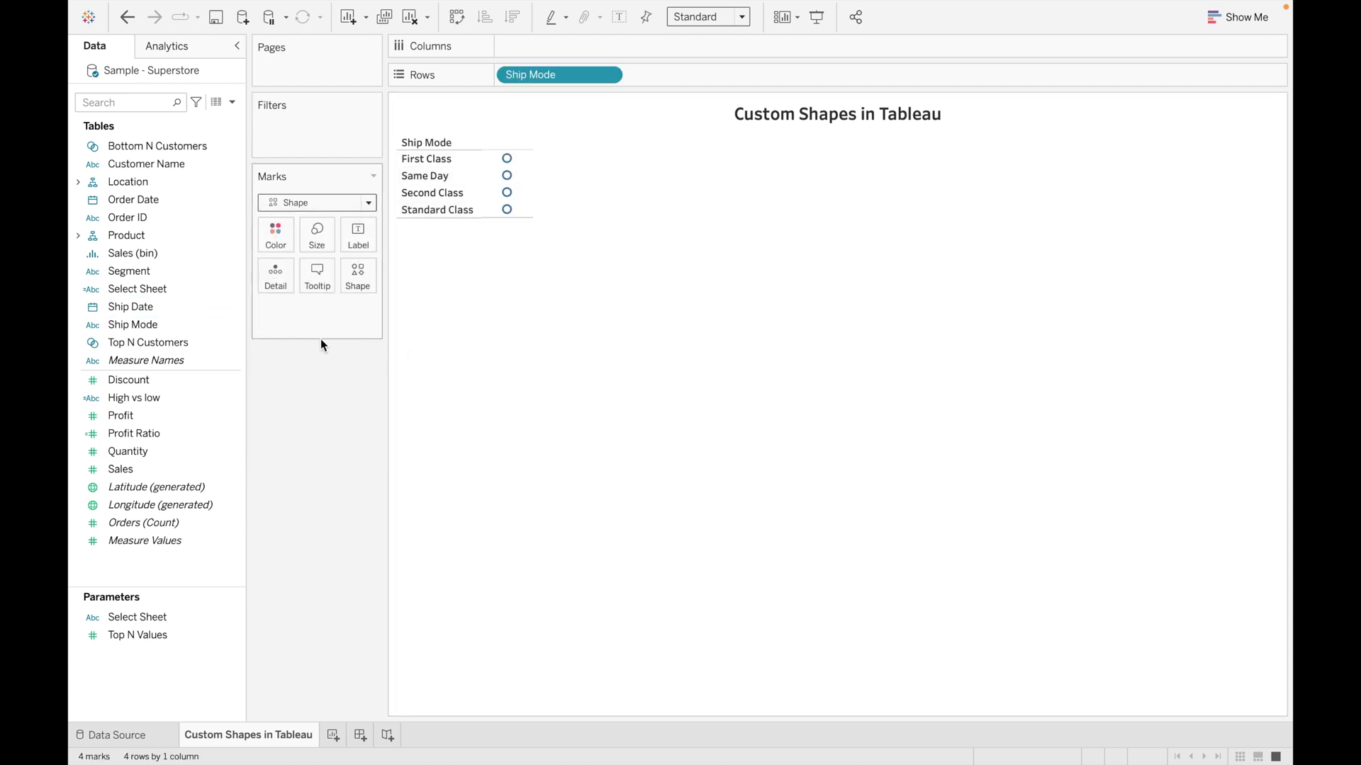
drag(148, 327, 357, 278)
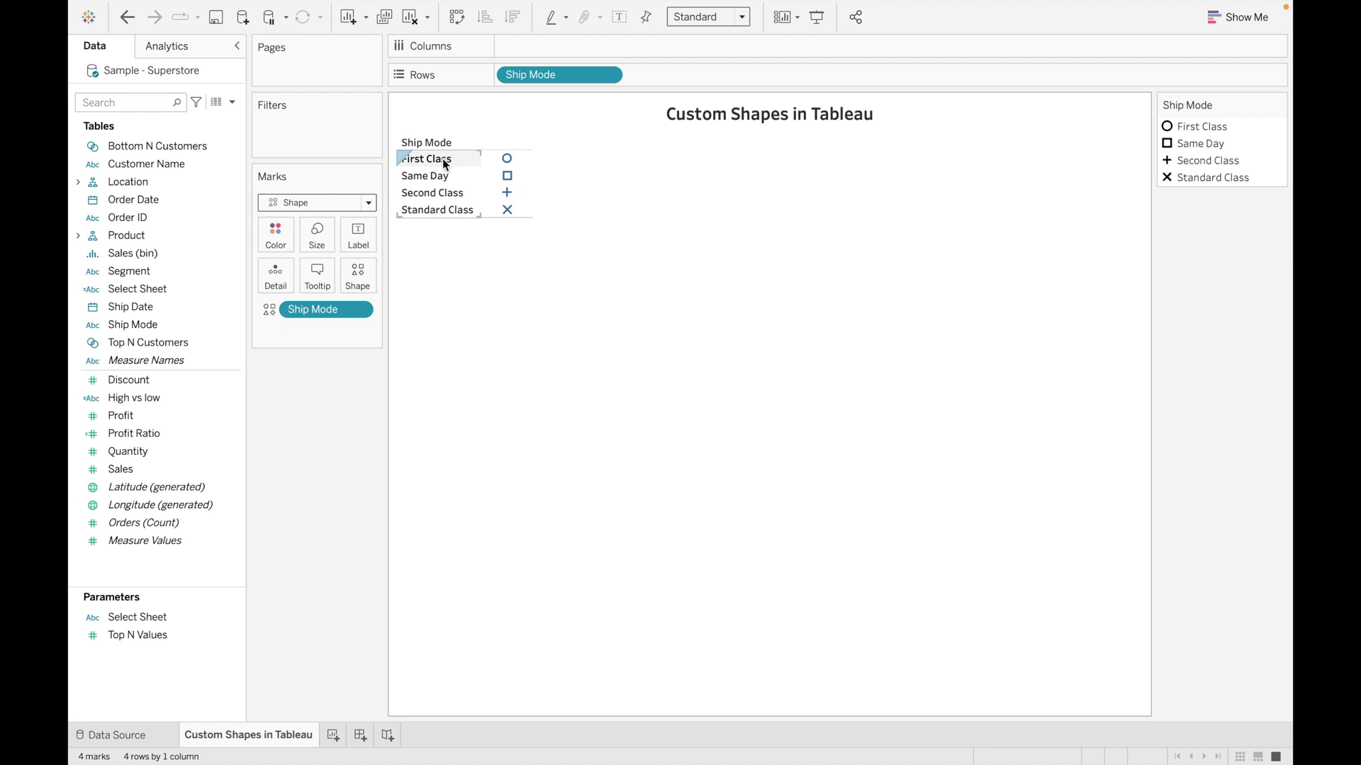
Choose the Arrows shape palette for Ship Mode and assign the green up arrow to First Class
mouse_move(513, 177)
click(359, 276)
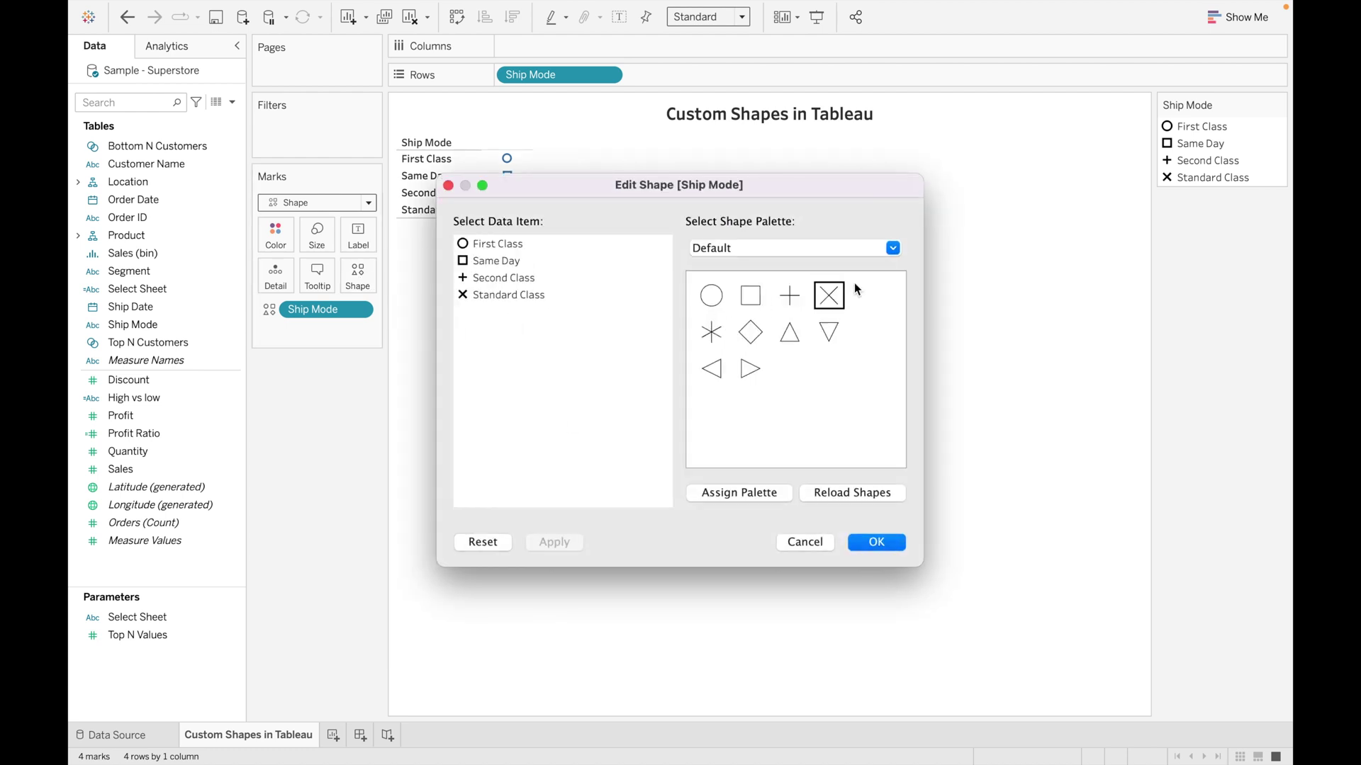
click(893, 248)
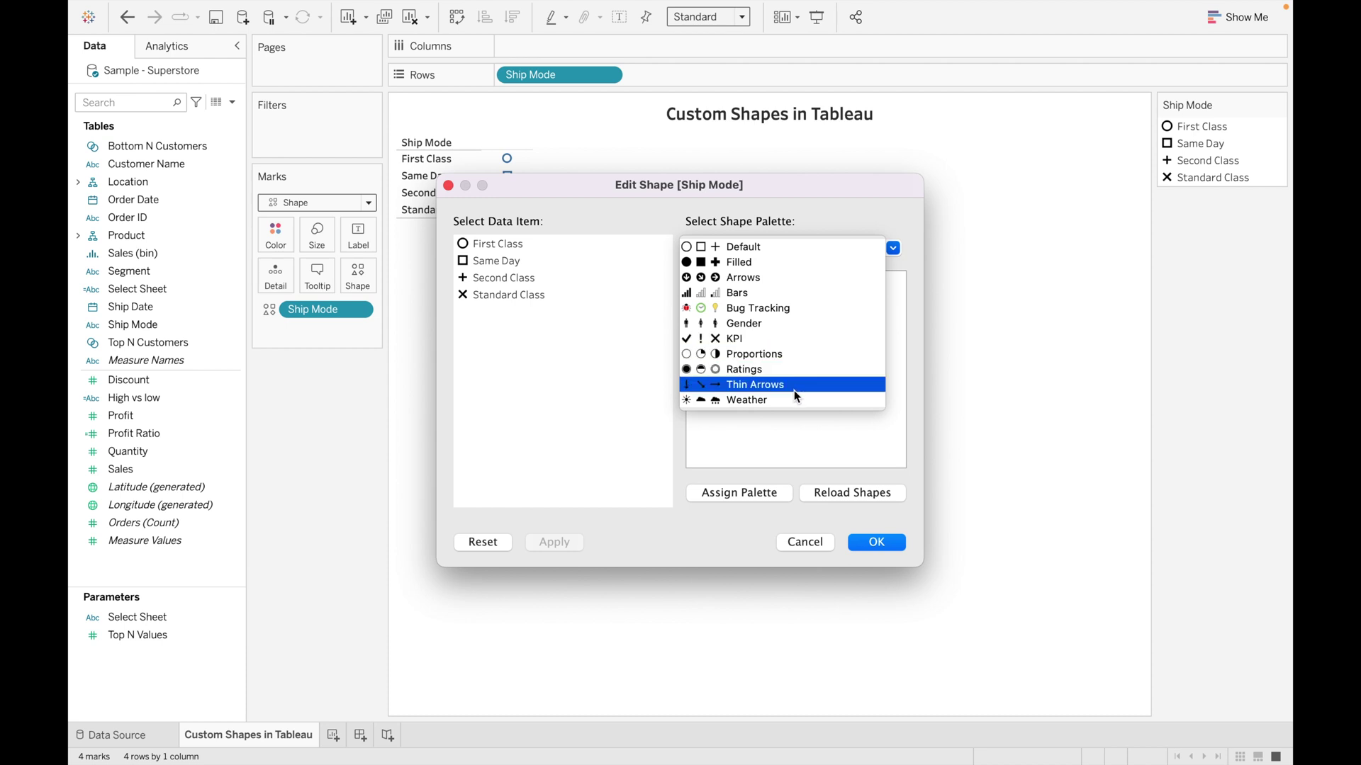
click(797, 282)
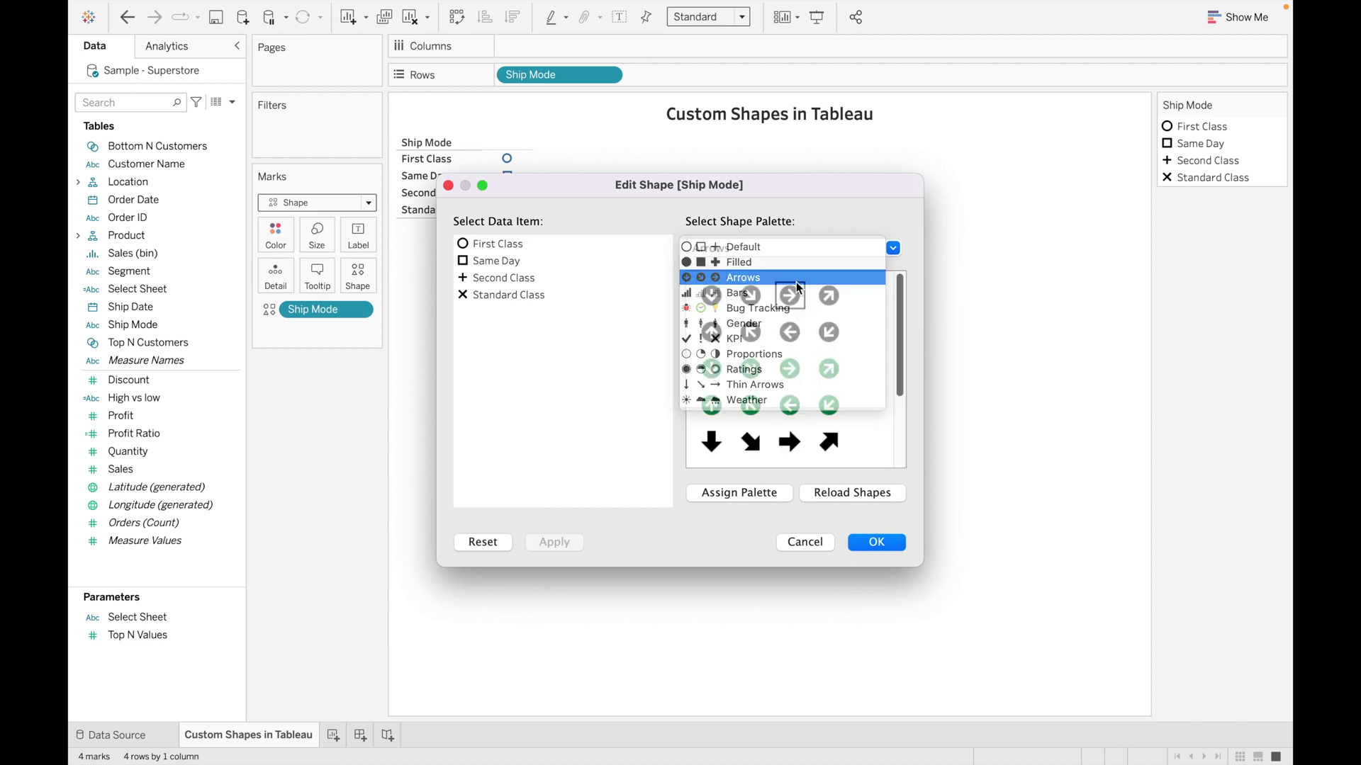
click(496, 243)
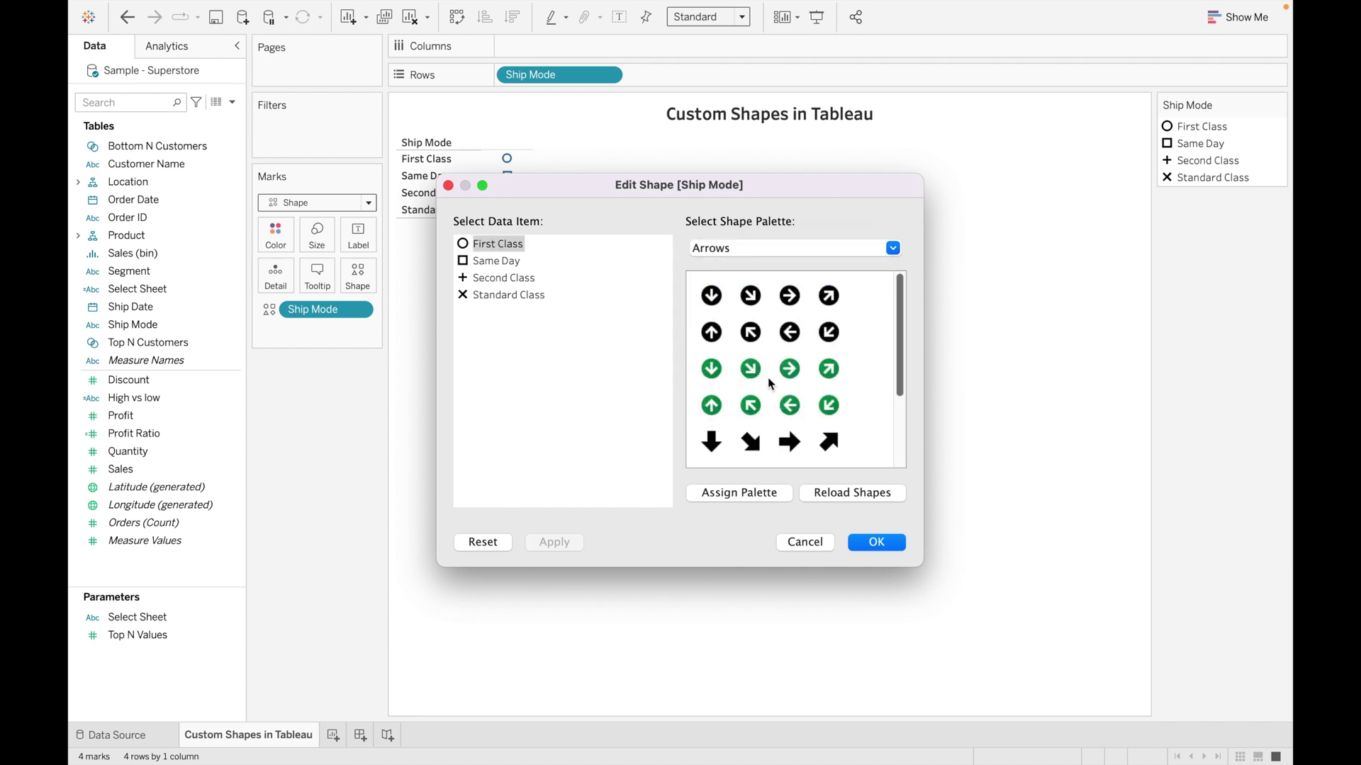
scroll(767, 377, down, 2)
scroll(771, 384, down, 2)
click(711, 443)
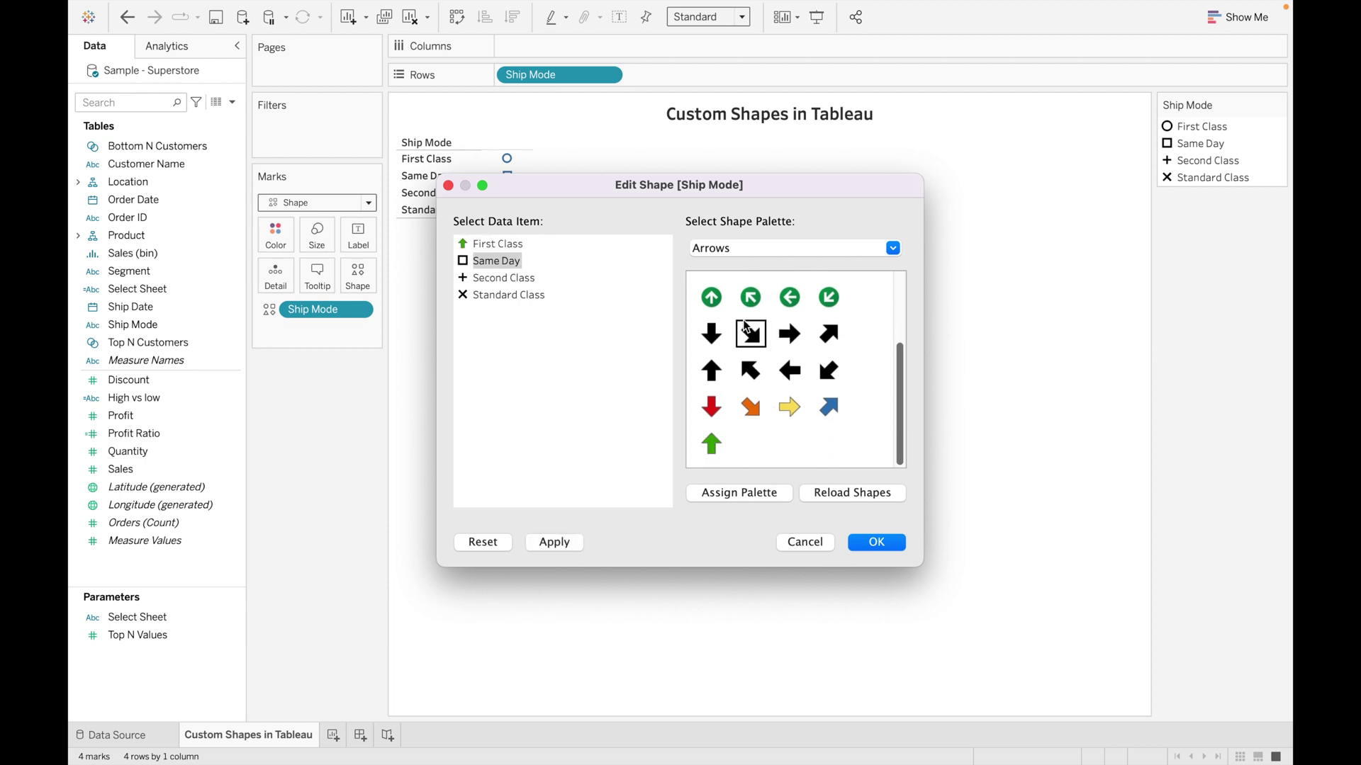
Assign a circled green right arrow to Same Day, a circled green down-right arrow to Second Class and the yellow right arrow to Standard Class
scroll(838, 319, up, 2)
click(789, 334)
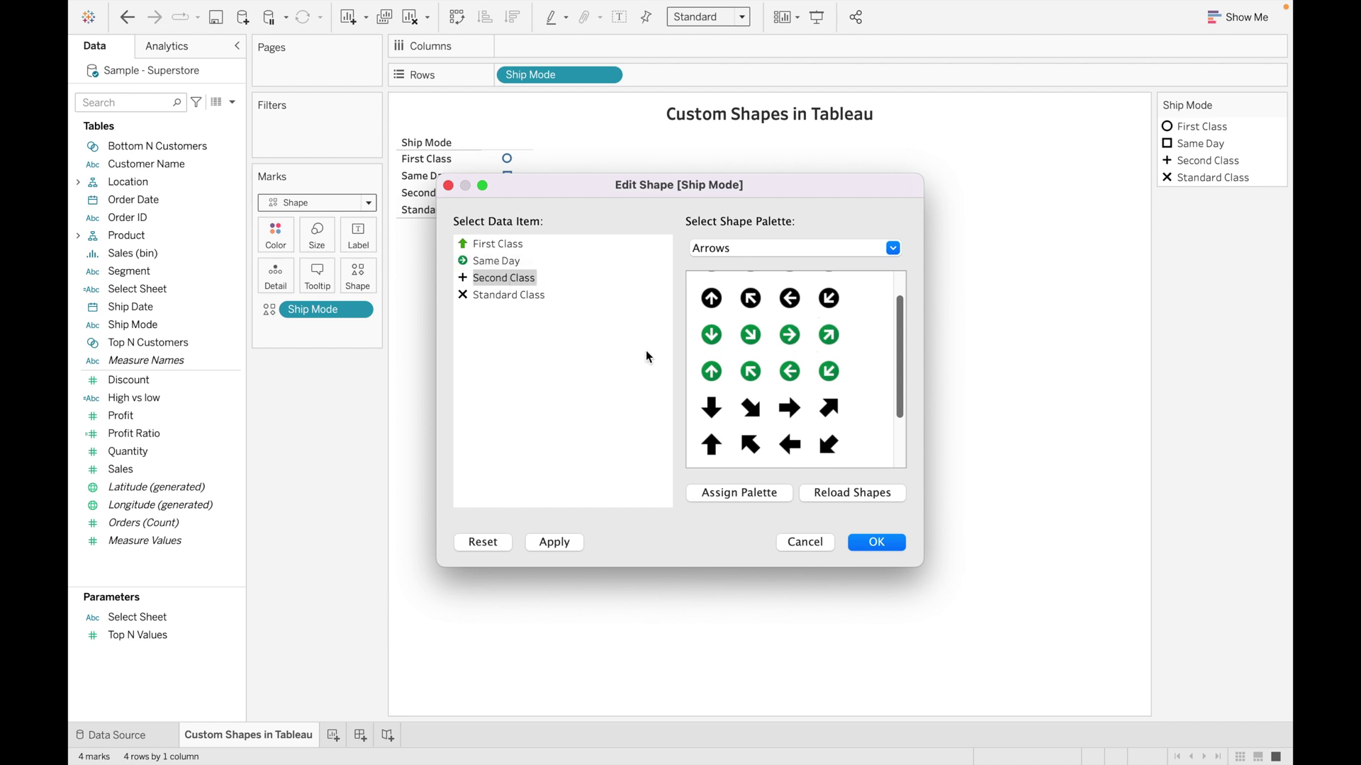
click(752, 335)
click(521, 293)
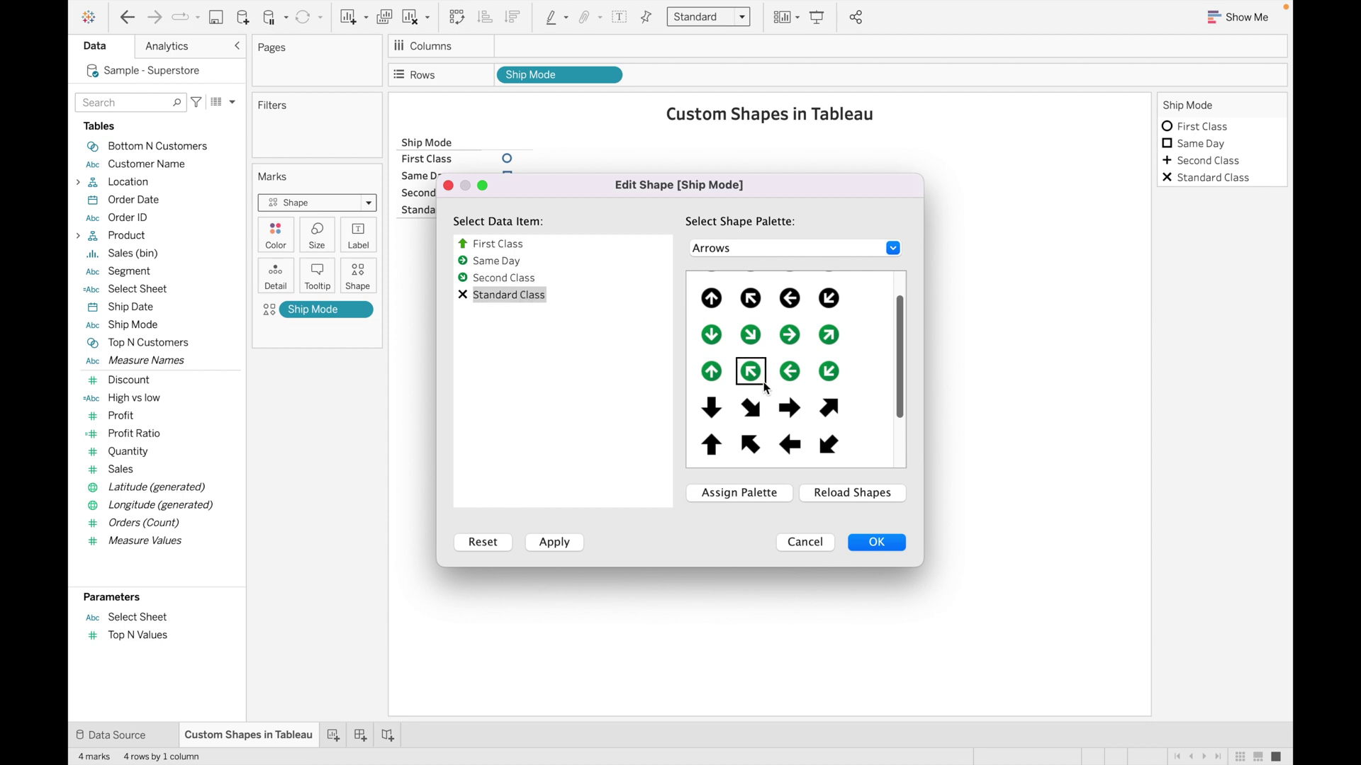
scroll(752, 369, down, 2)
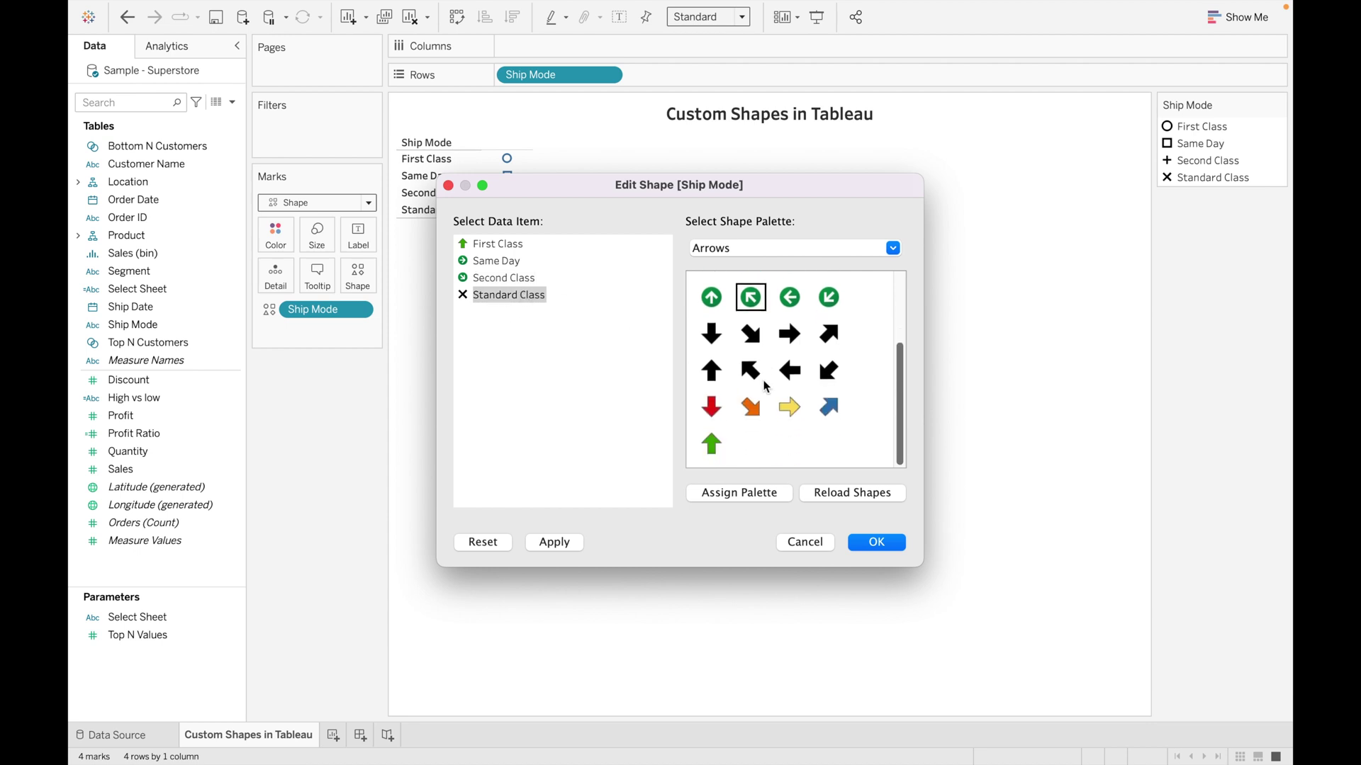
click(790, 409)
click(890, 544)
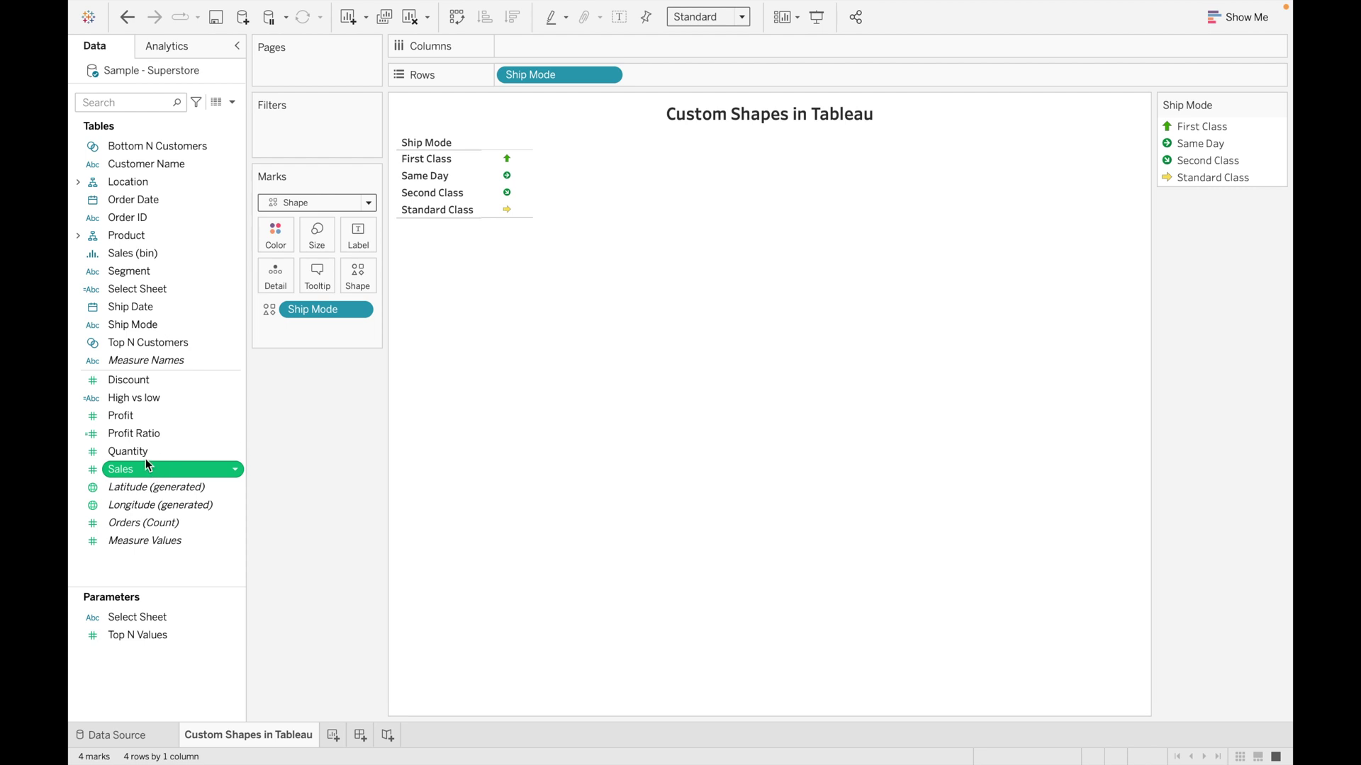
Label the shape marks with Sales and fit the worksheet to Entire View
drag(143, 469, 358, 236)
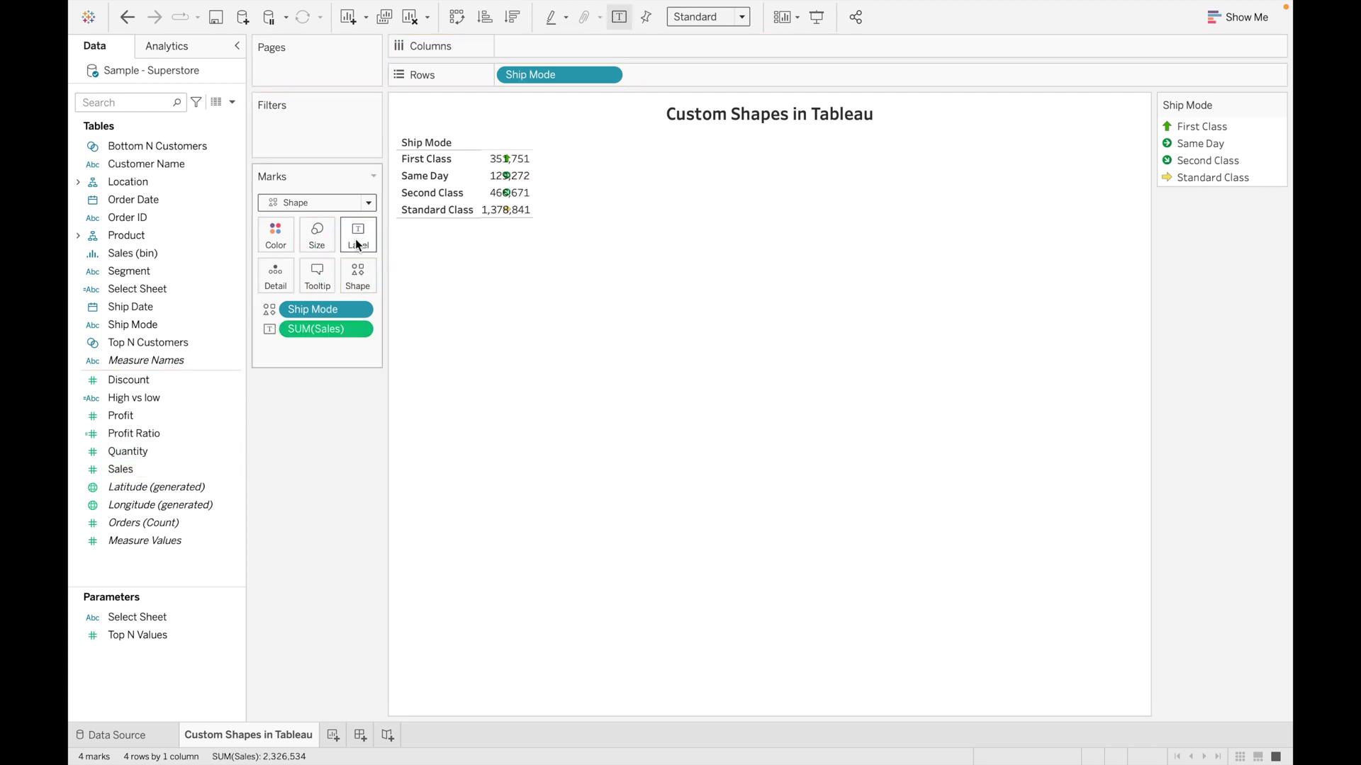
click(741, 17)
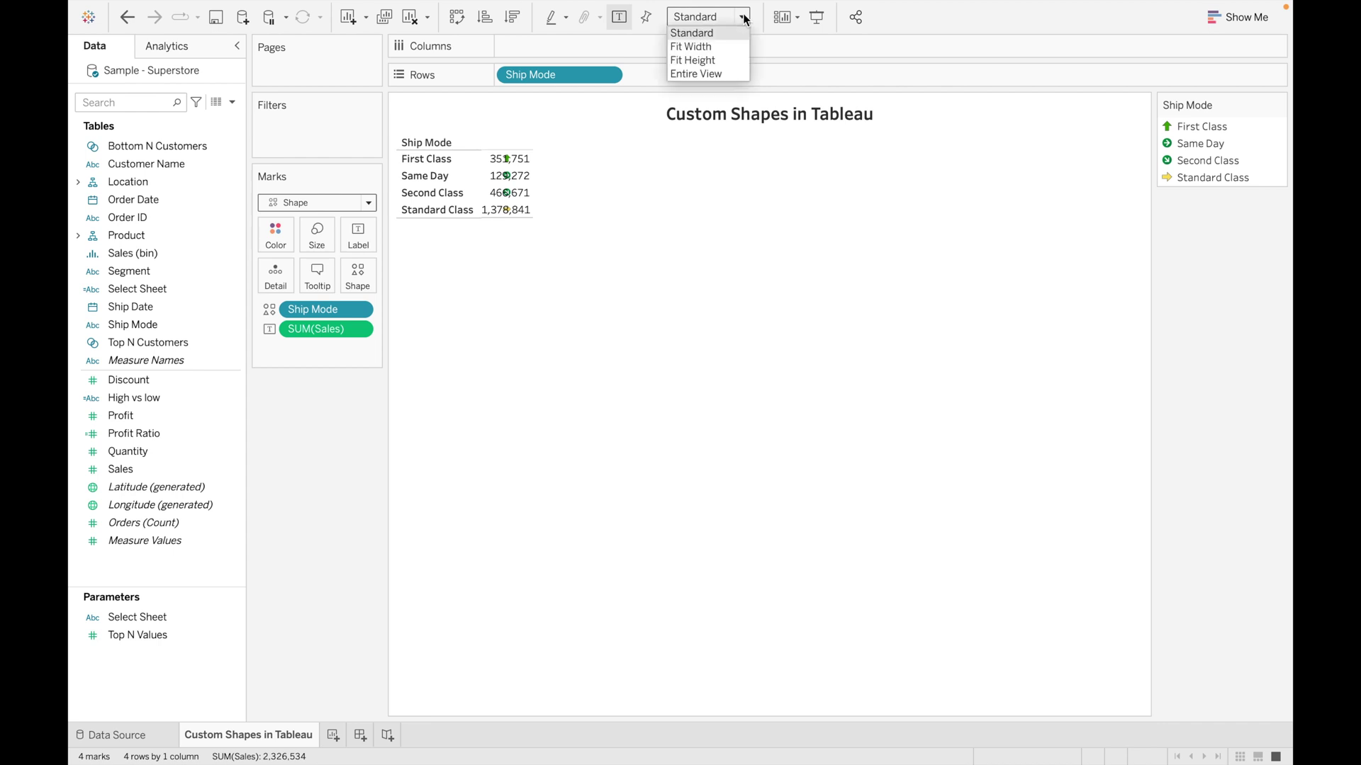
click(730, 71)
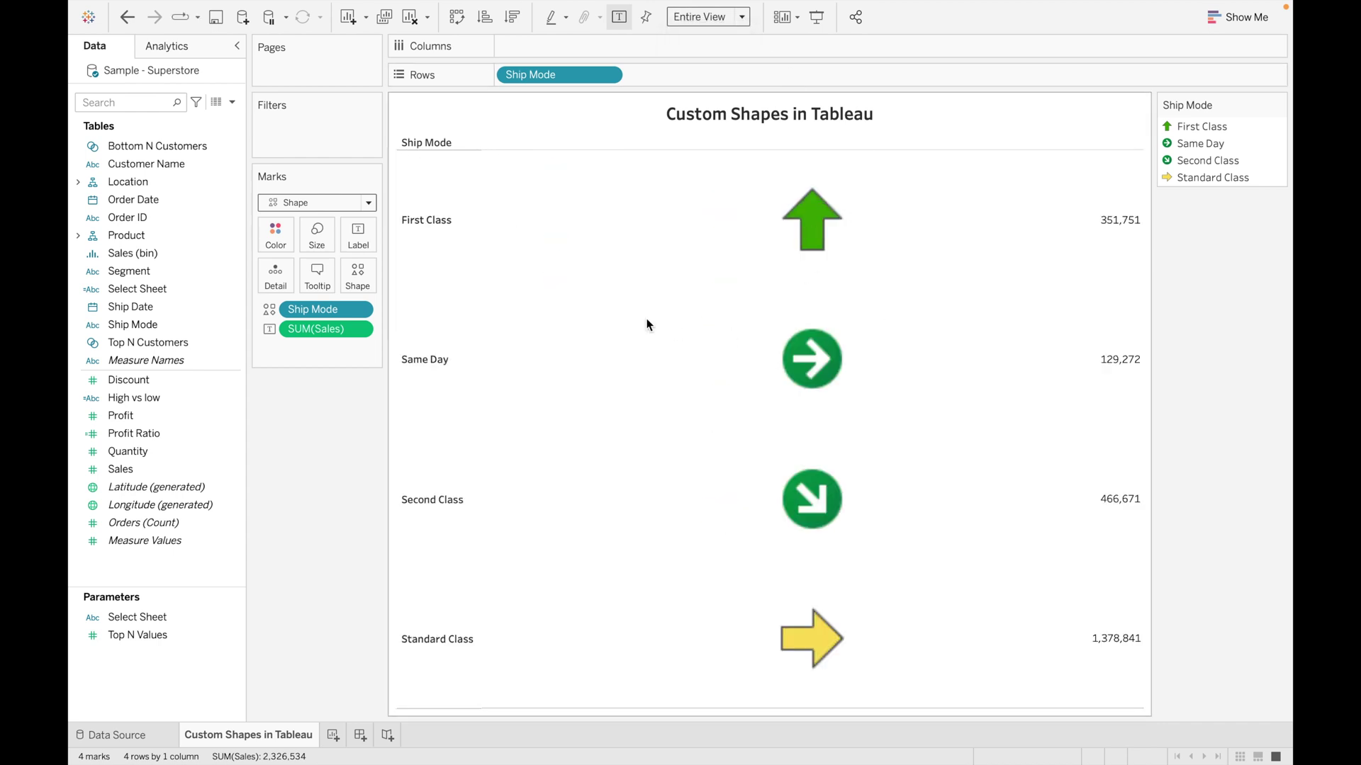
Align the Sales labels horizontally to the center and vertically to the bottom, beneath each shape
mouse_move(1124, 226)
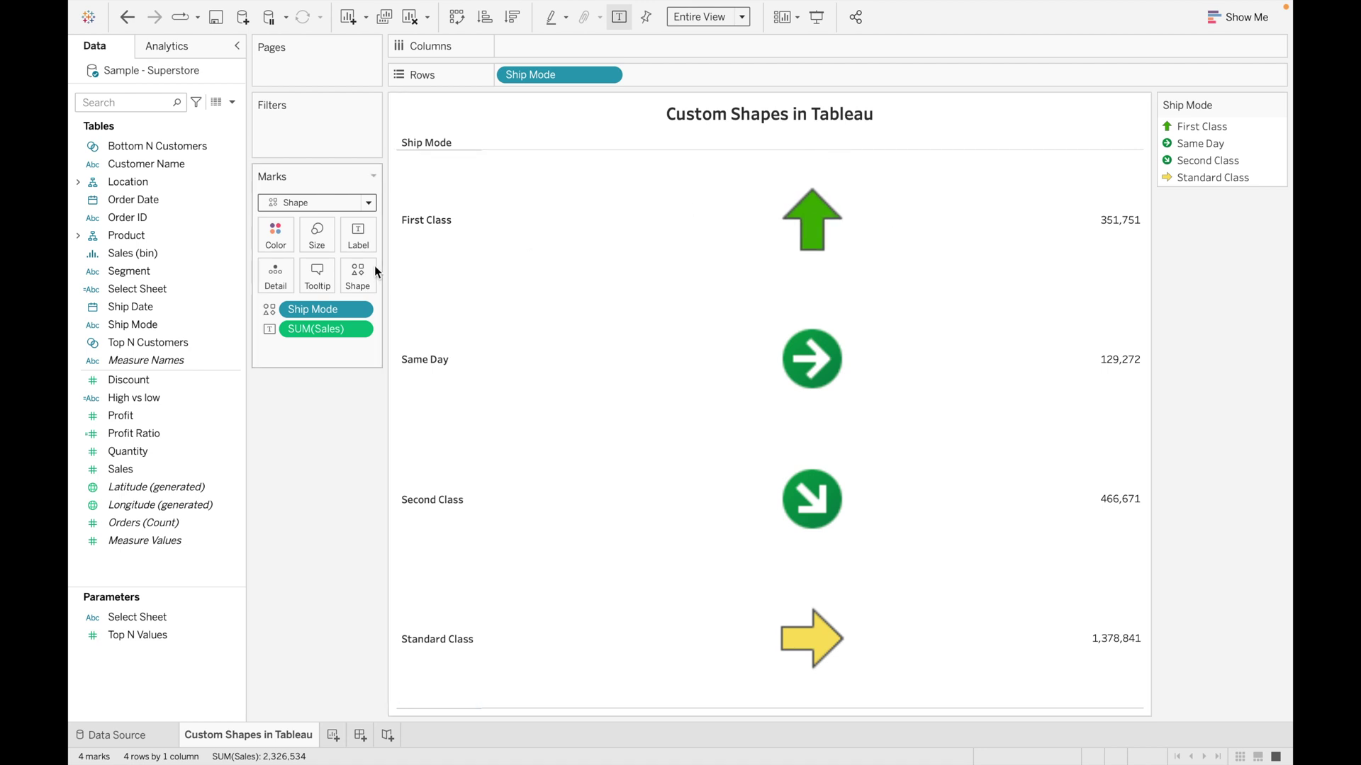
click(364, 223)
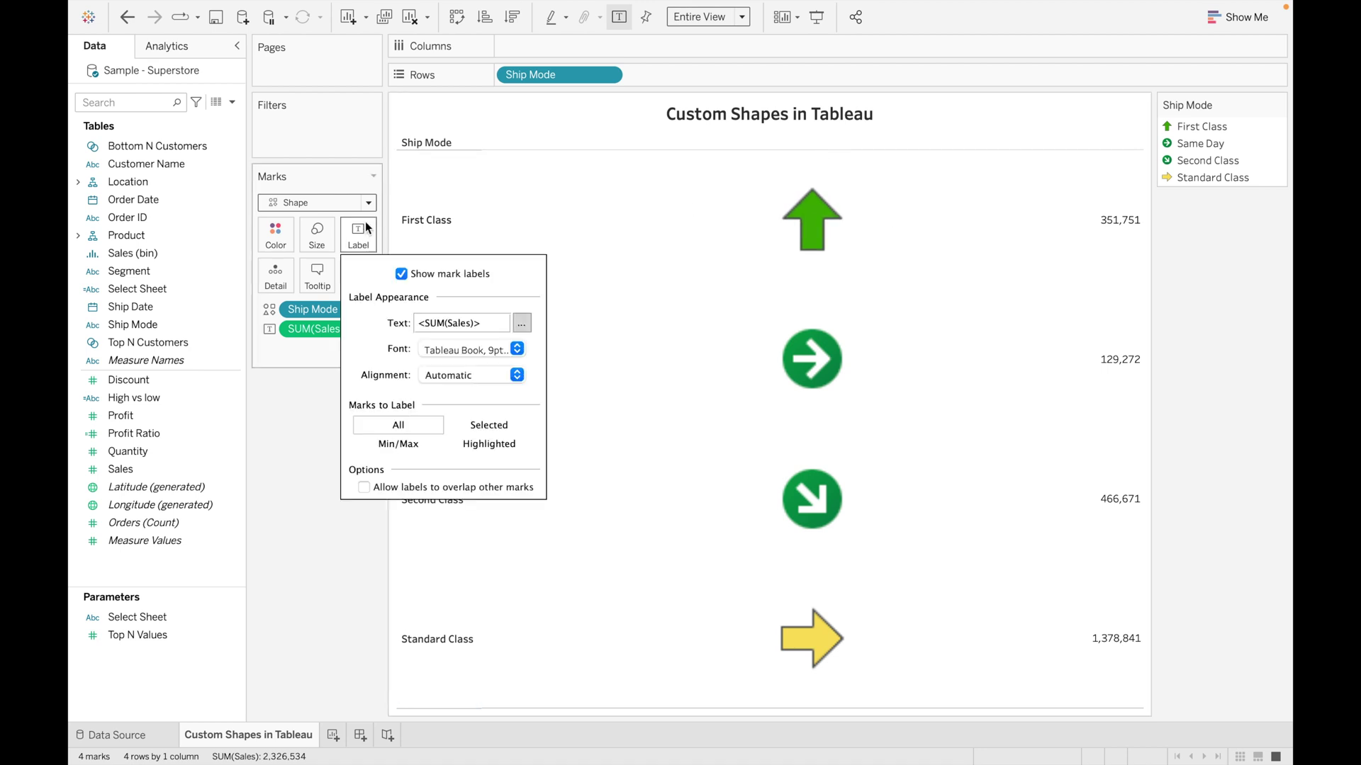
click(518, 377)
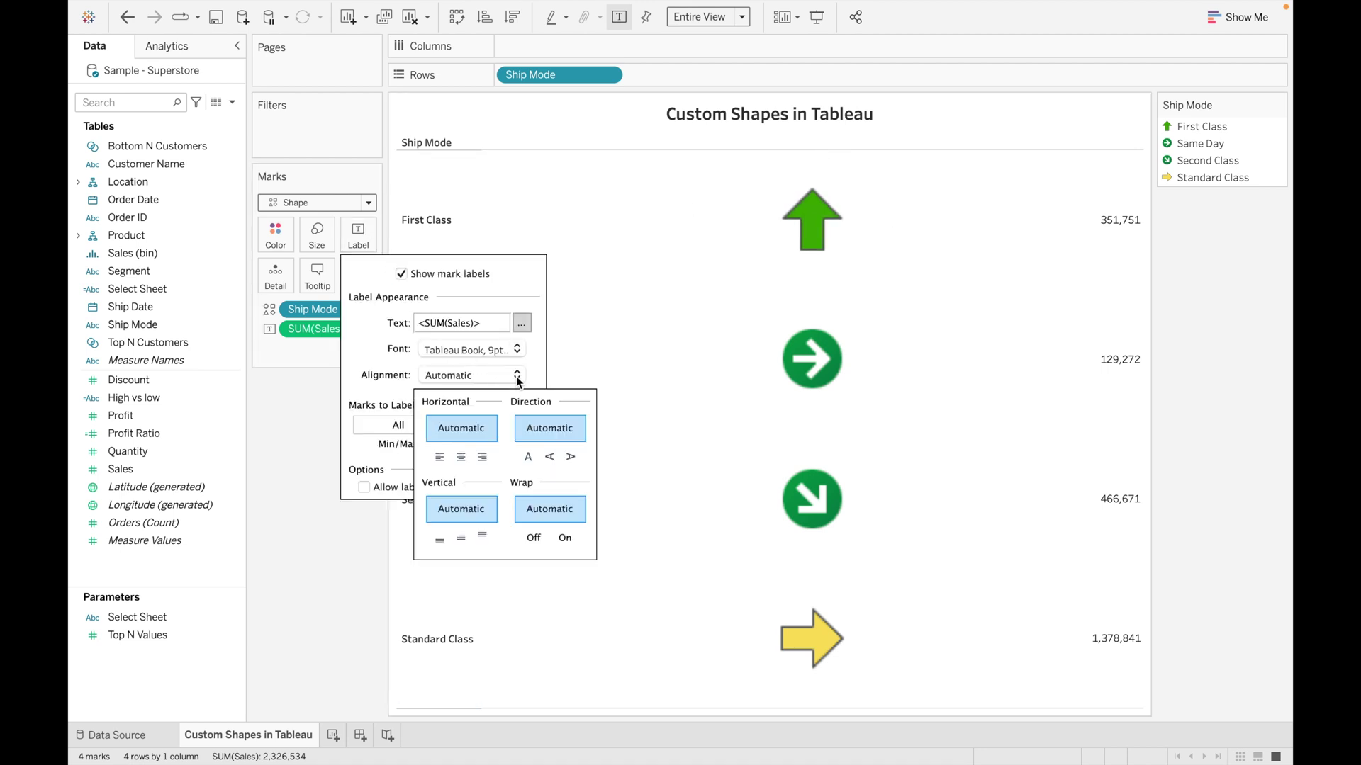
click(467, 455)
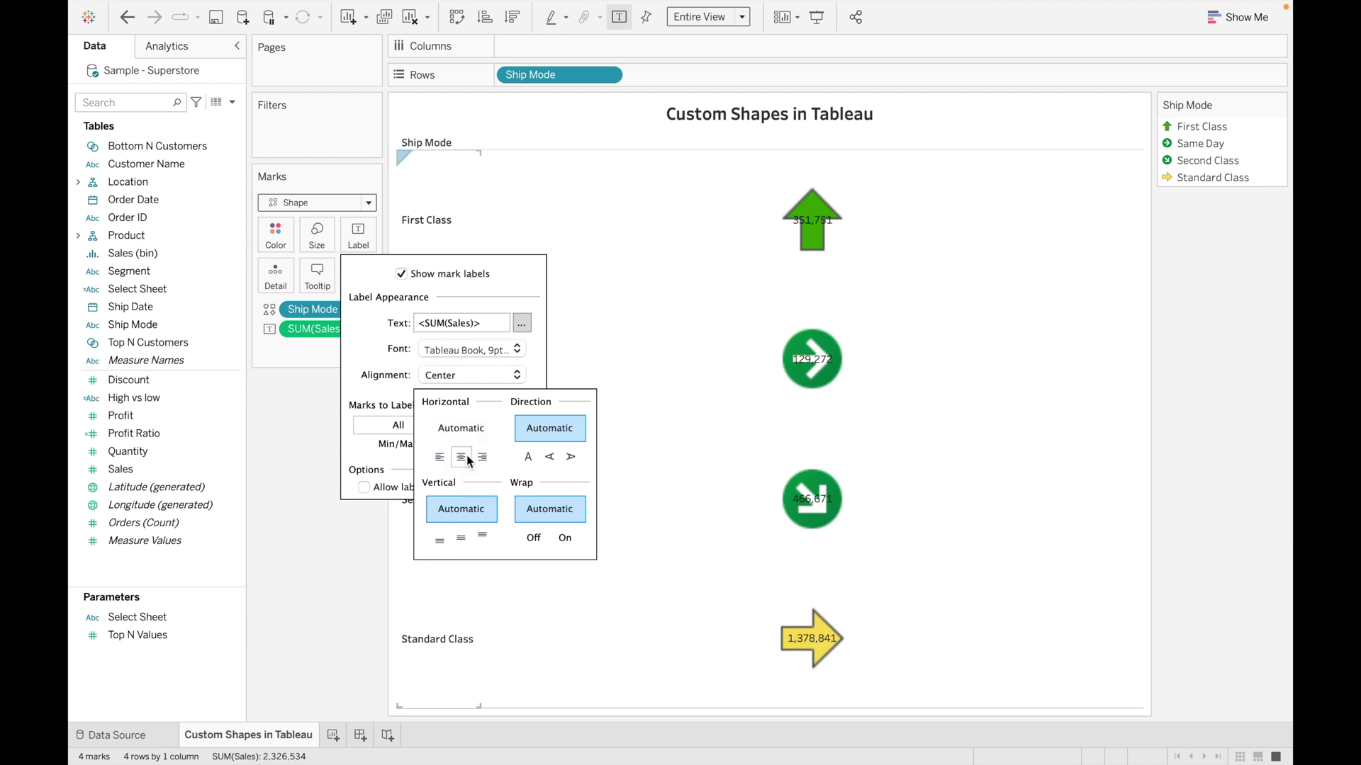
click(483, 538)
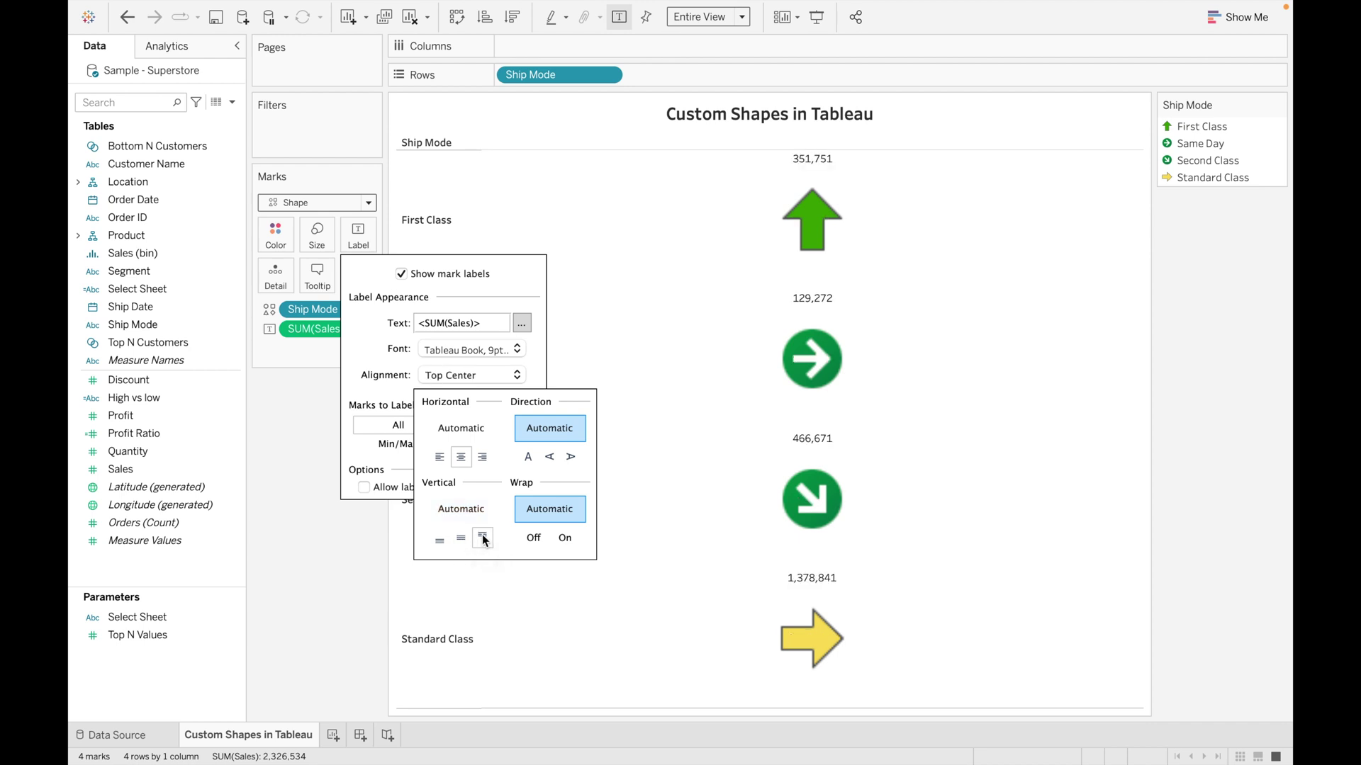
click(439, 549)
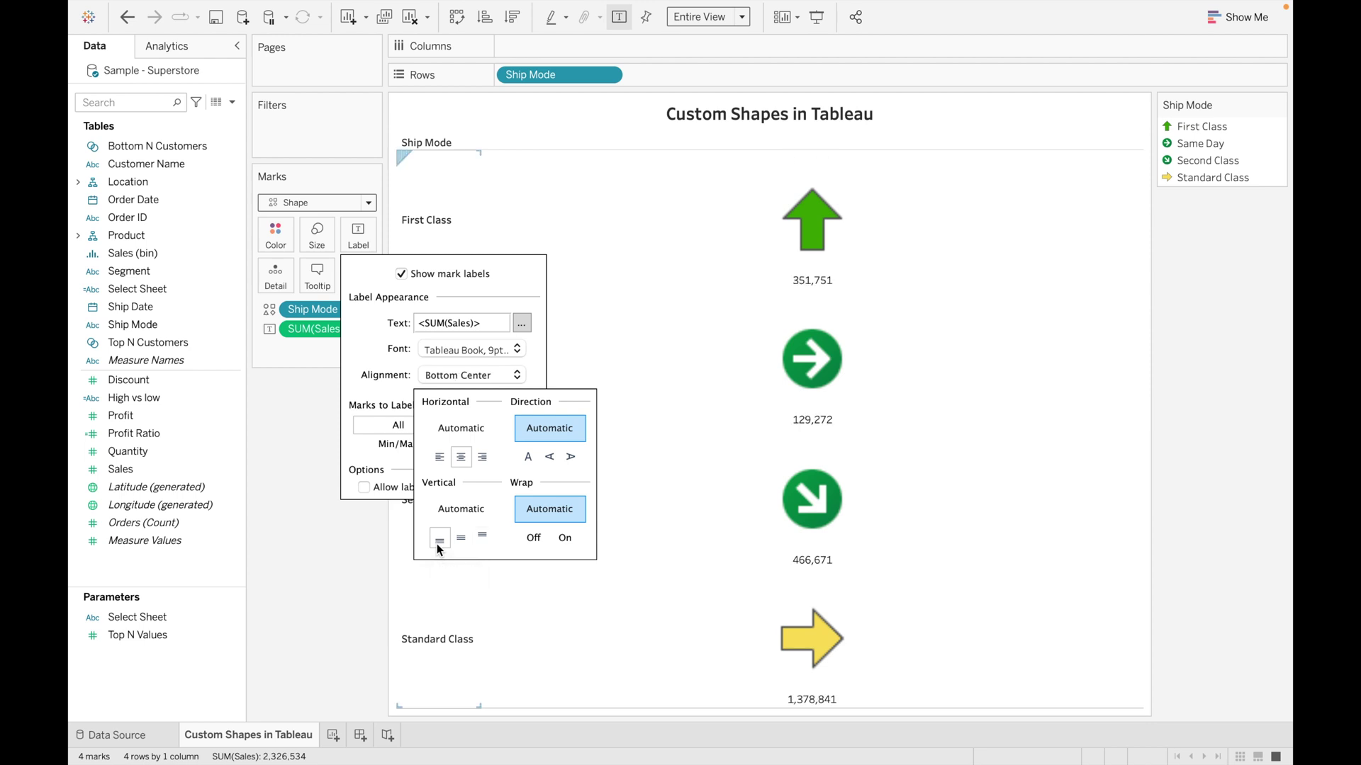
click(286, 453)
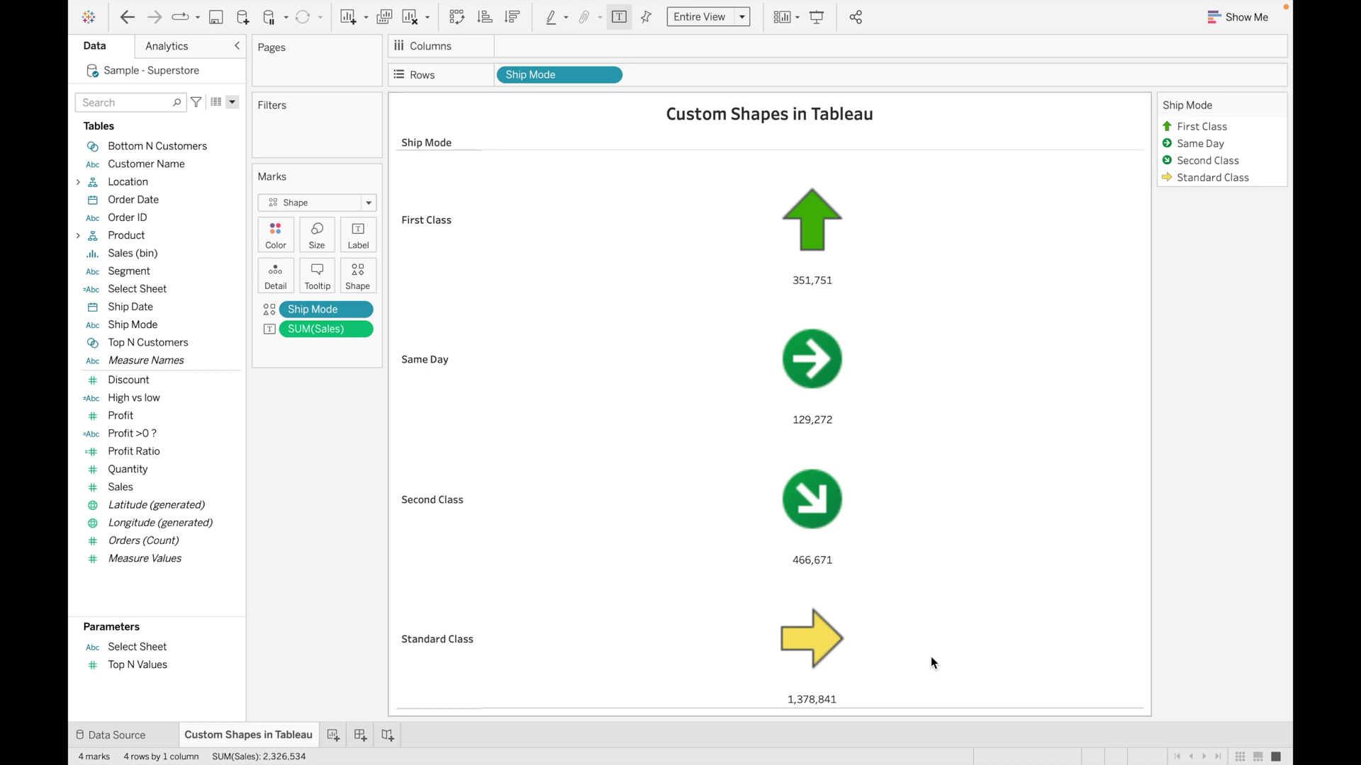
Undo the addition of the Profit >0 ? field, and open the Shapes folder of the Tableau repository in Finder
key(ctrl+z)
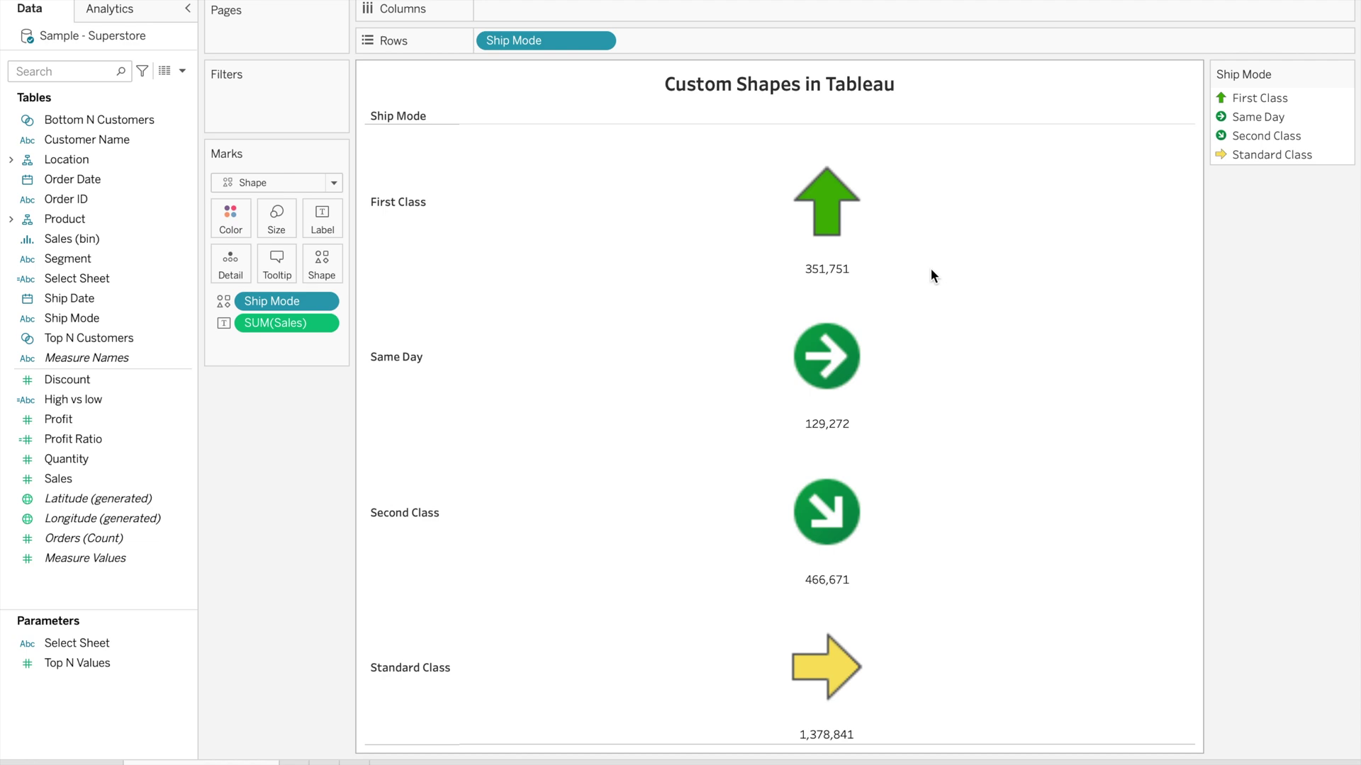
key(ctrl+Left)
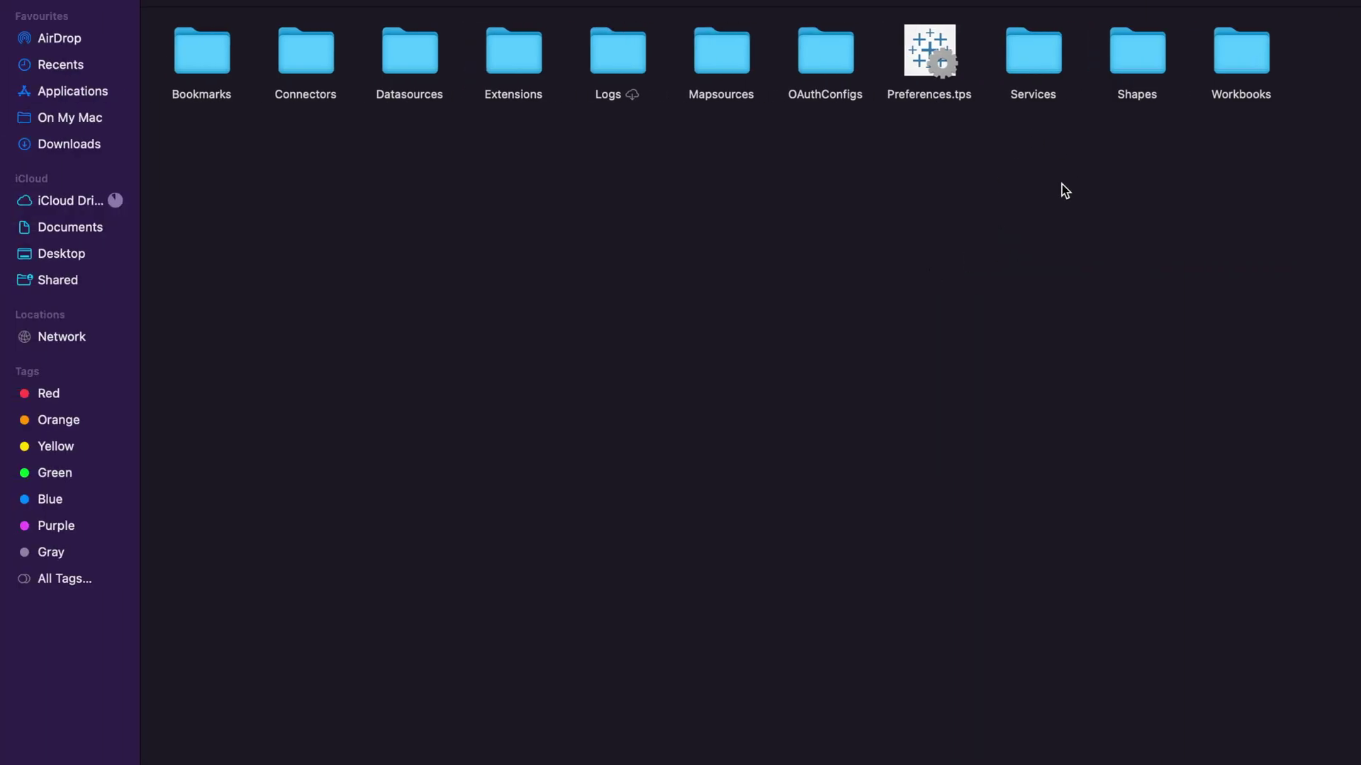
double_click(1137, 50)
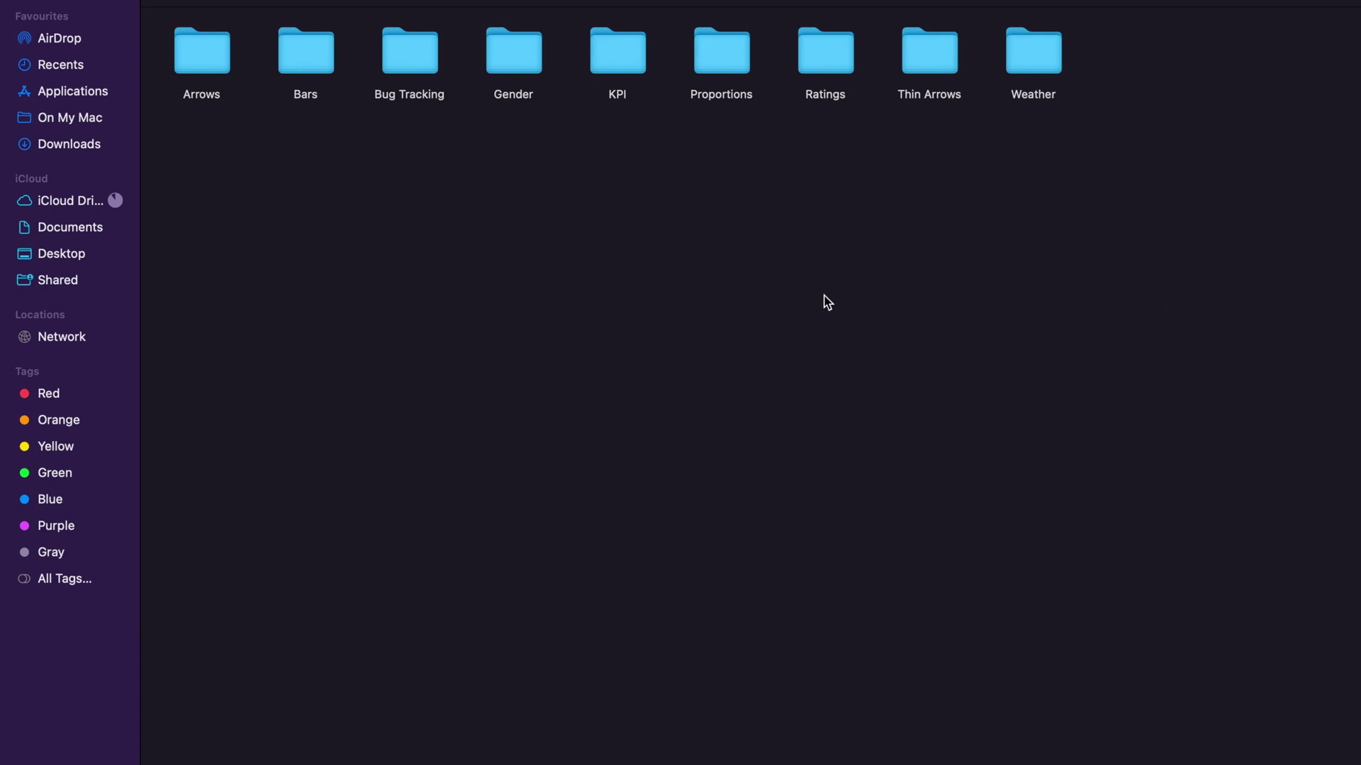
Create a new folder named My Shapes inside the Shapes folder and open it
right_click(824, 236)
click(851, 248)
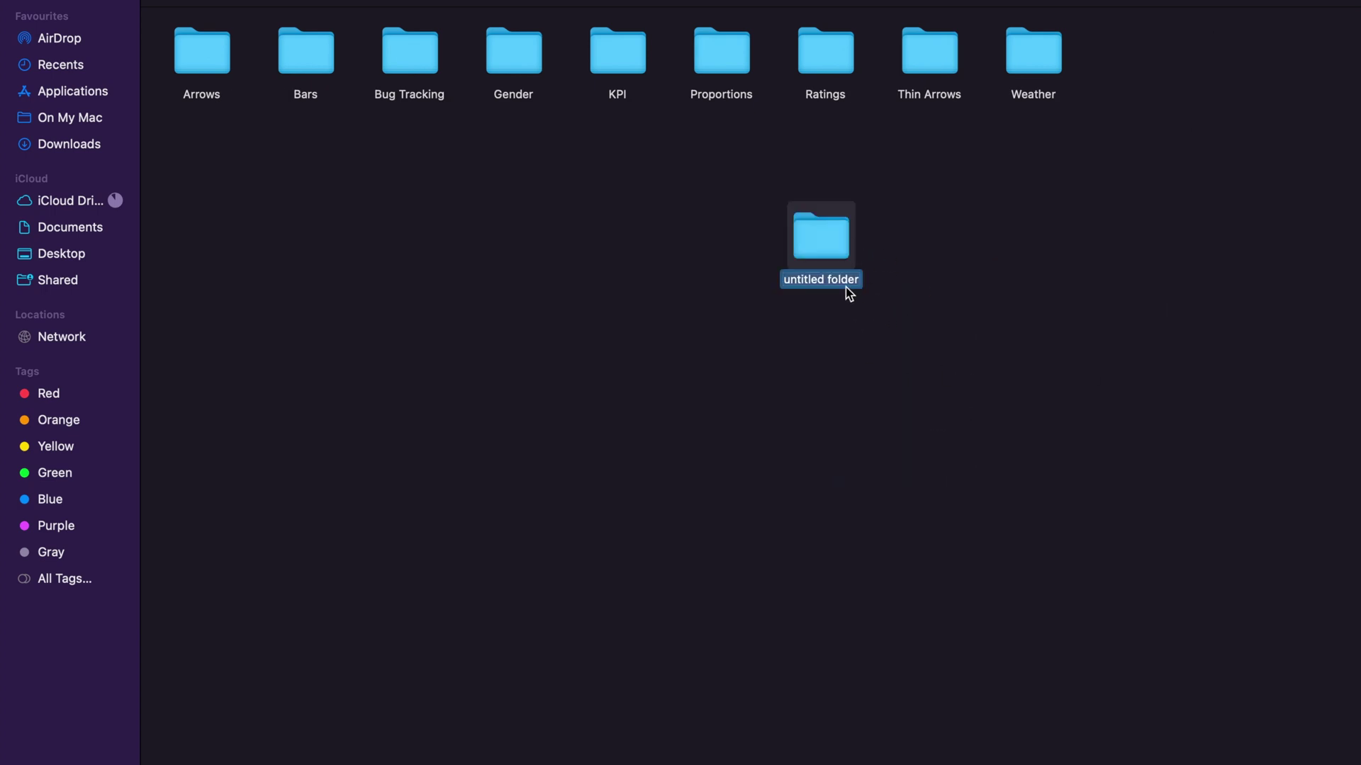
click(846, 285)
key(Right)
key(Right)
key(BackSpace)
key(BackSpace)
key(BackSpace)
key(BackSpace)
key(BackSpace)
key(BackSpace)
key(BackSpace)
key(BackSpace)
key(BackSpace)
key(BackSpace)
key(BackSpace)
key(BackSpace)
key(BackSpace)
key(BackSpace)
key(BackSpace)
text(My)
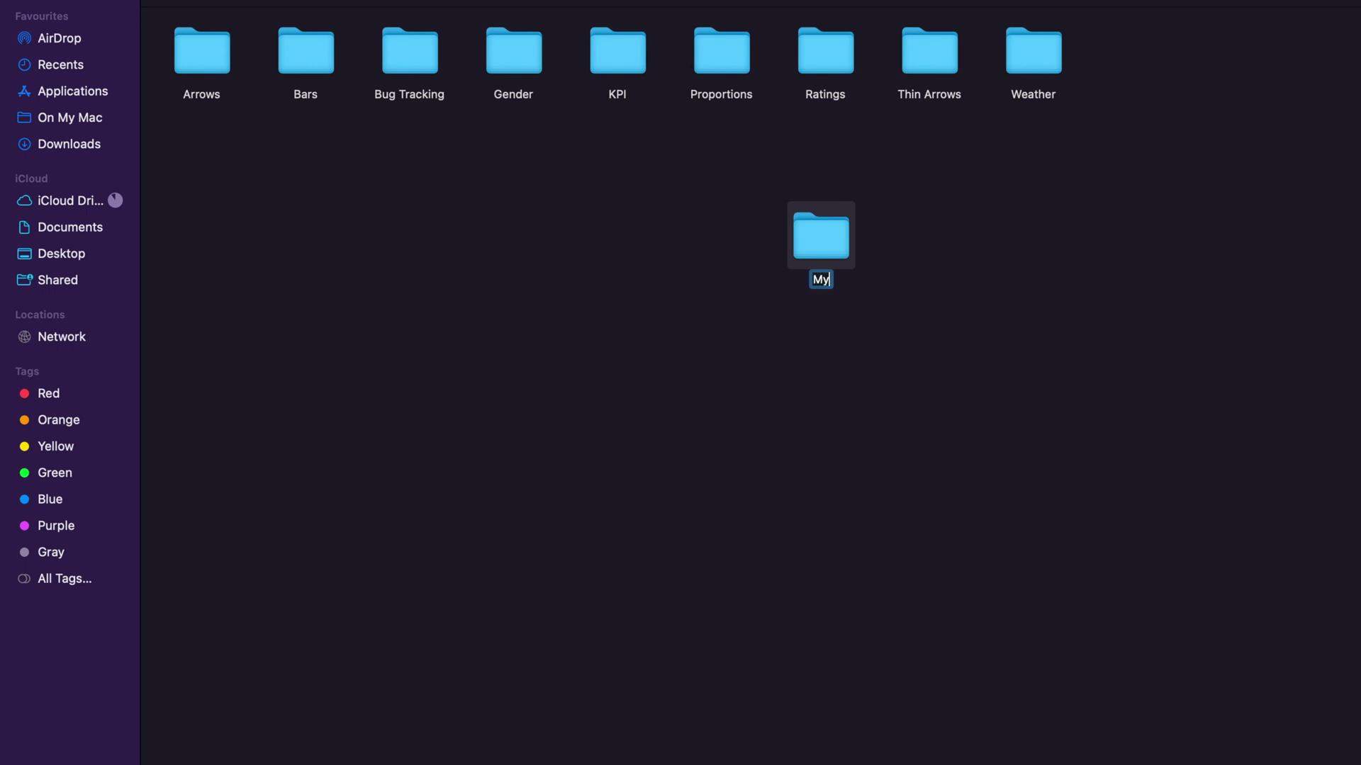
text( Shapes)
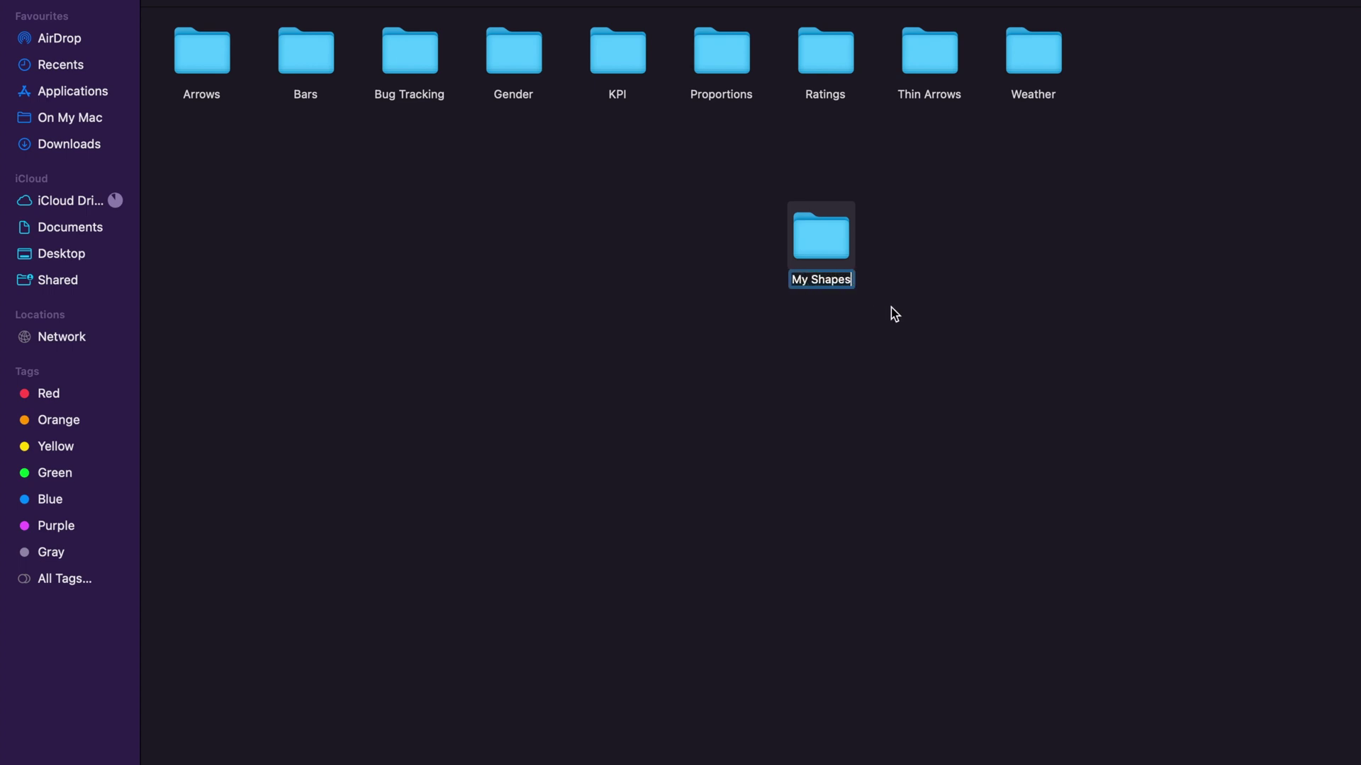
click(1008, 337)
double_click(825, 241)
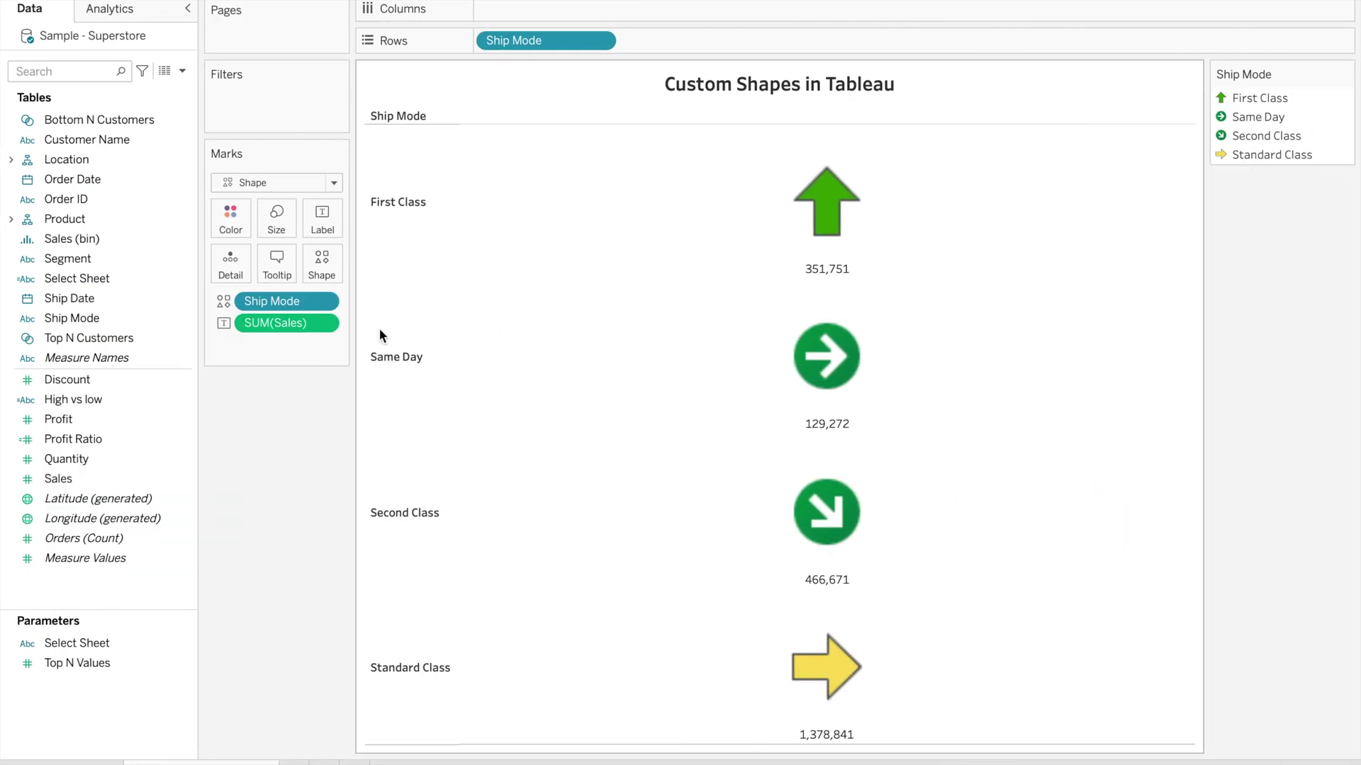
Restart Tableau Desktop 2022.2 and reopen the Custom color workbook, dismissing the file recovery offer
click(25, 1)
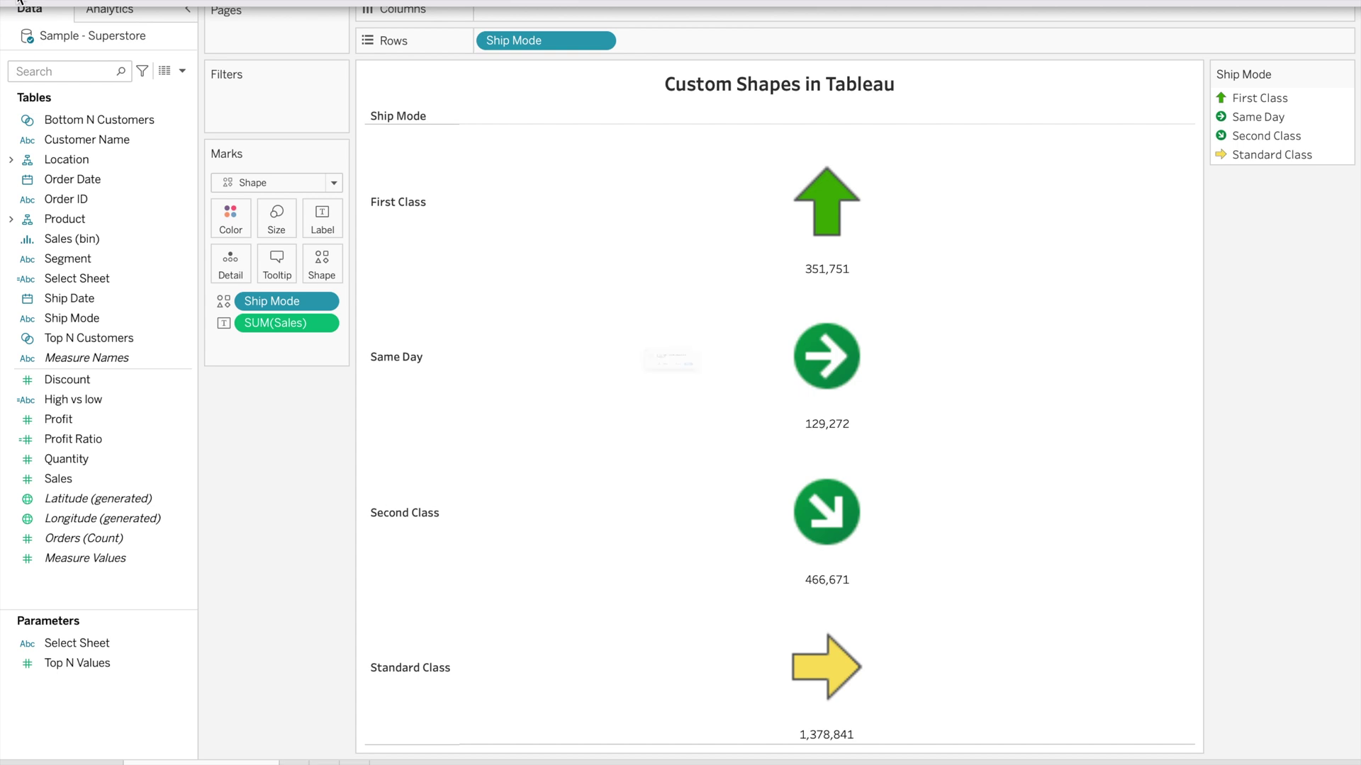
click(832, 407)
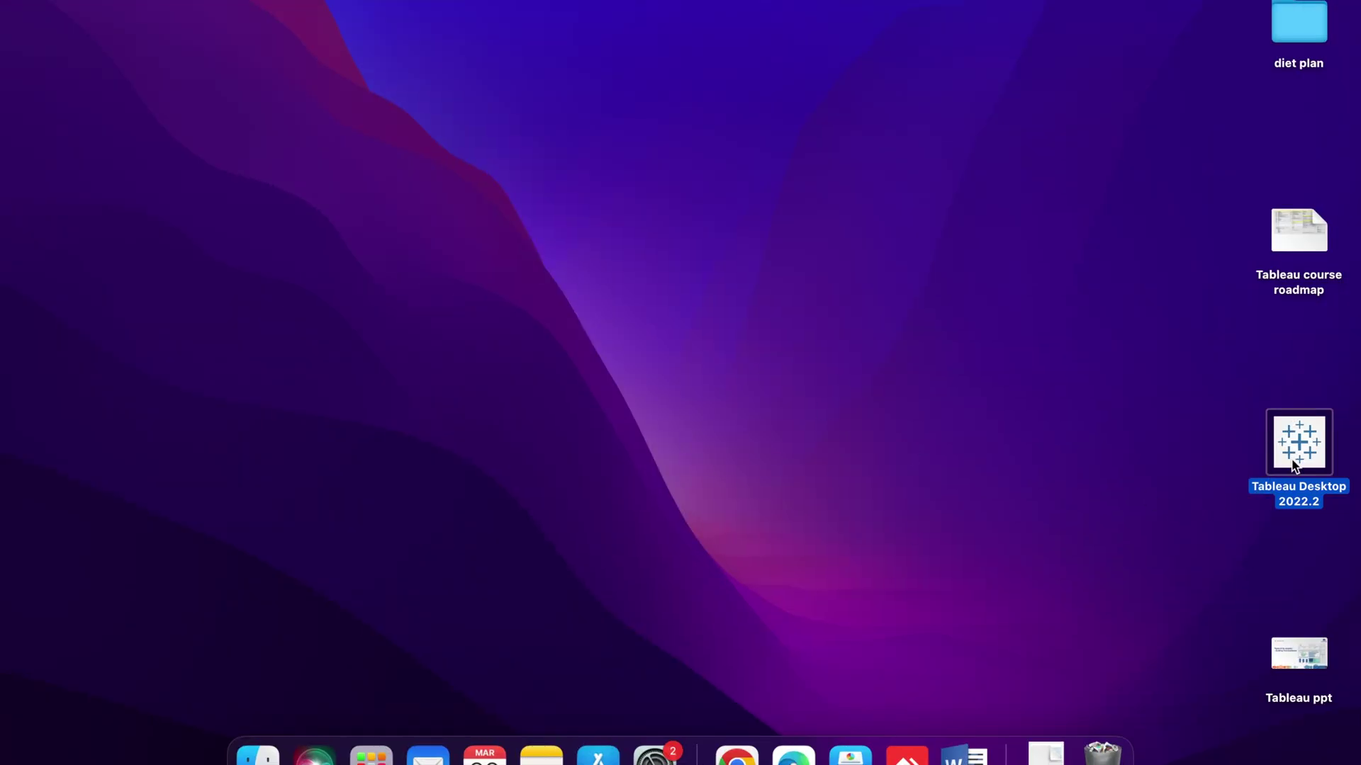
double_click(1294, 465)
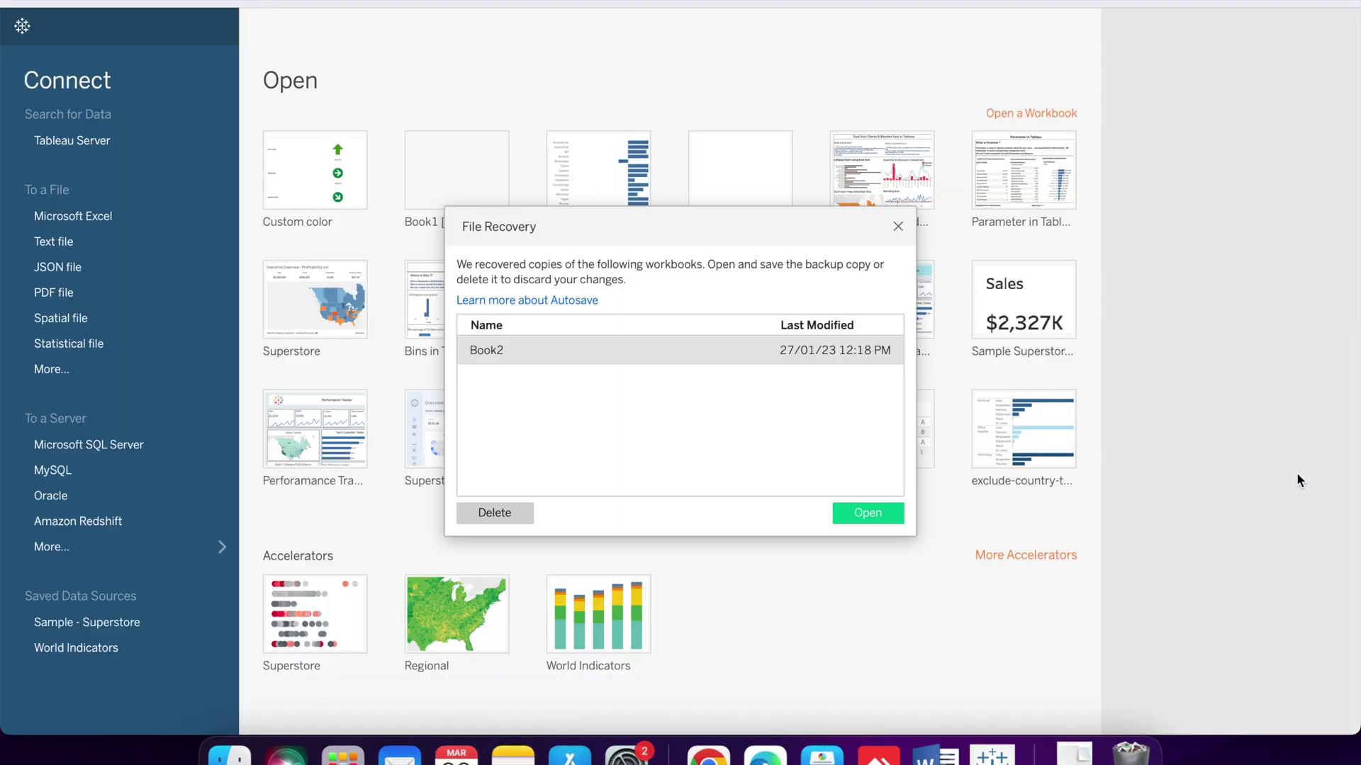
click(897, 224)
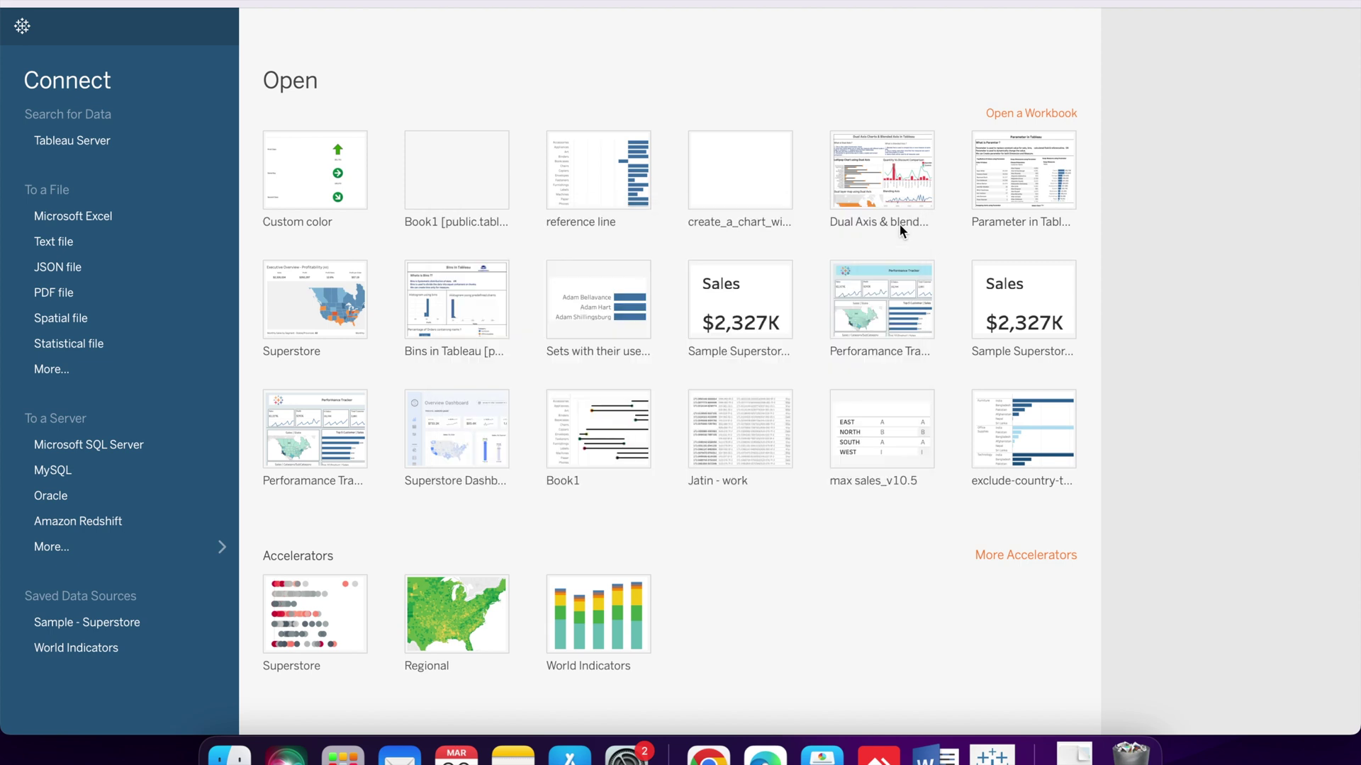
click(322, 182)
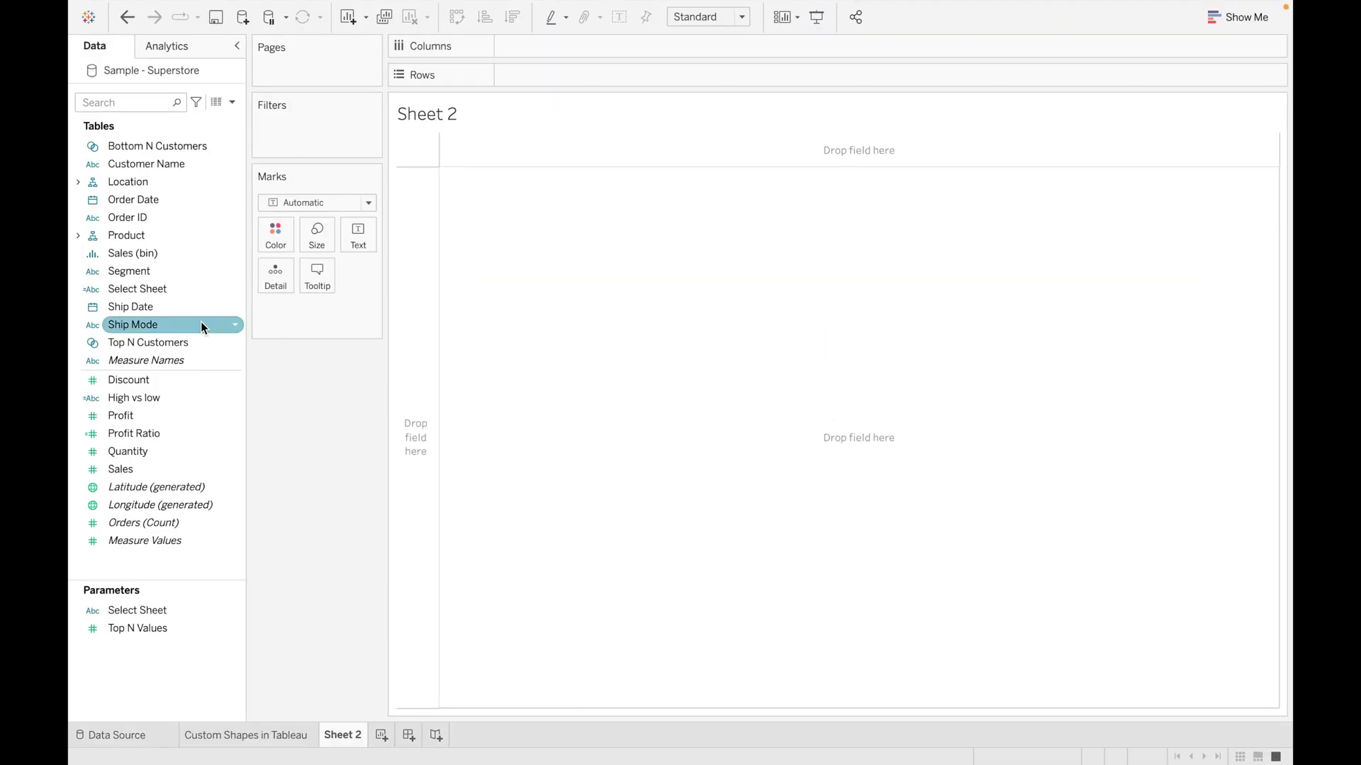
Add Segment to the rows of Sheet 2, set the mark type to Shape, and encode the marks' shape by Segment
click(175, 274)
drag(171, 266, 575, 74)
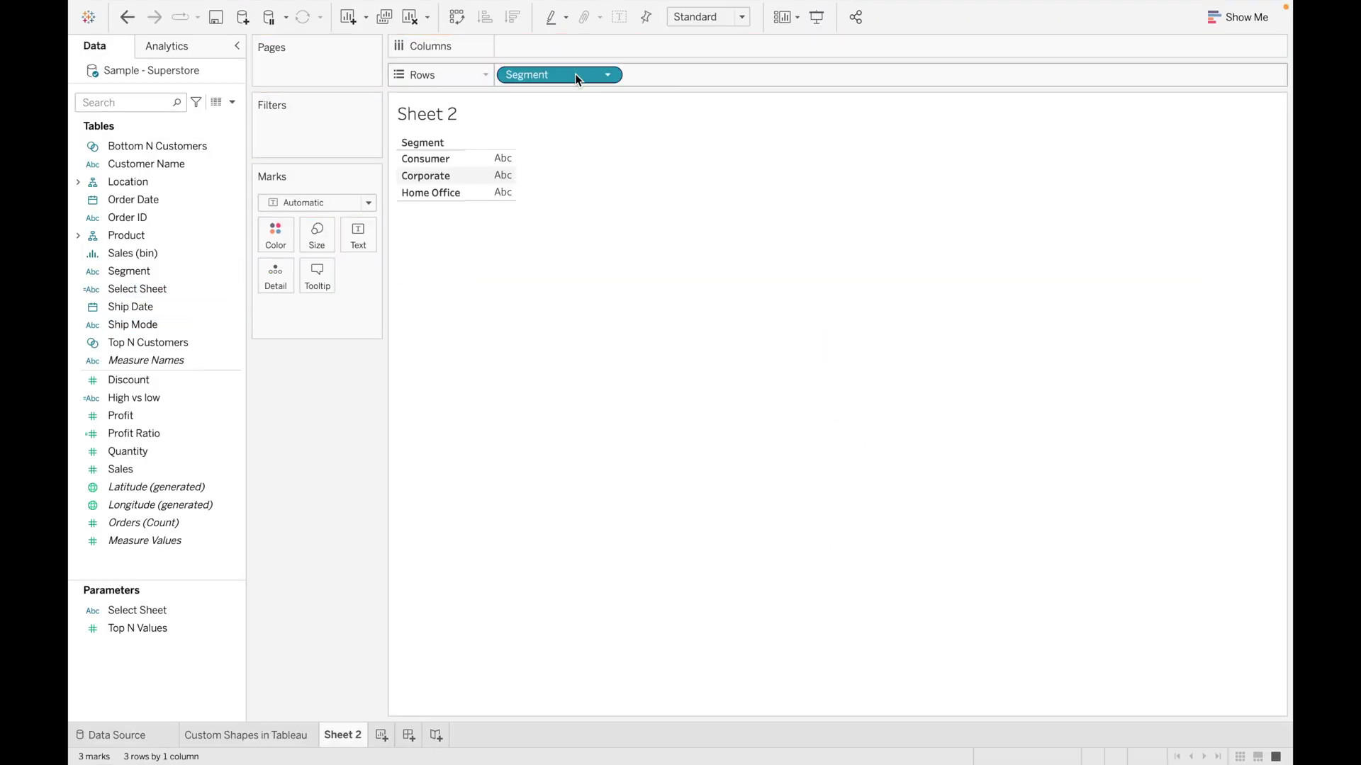
click(368, 203)
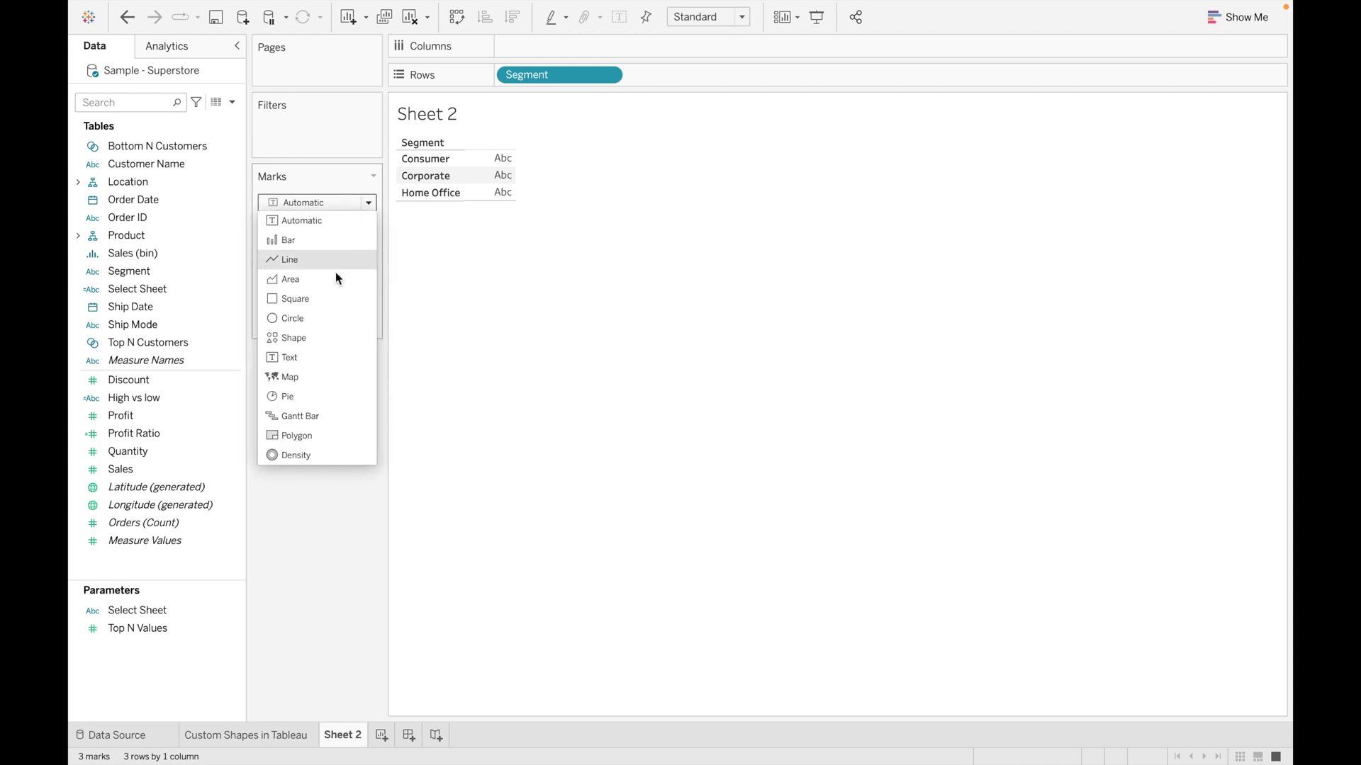
click(322, 337)
drag(150, 273, 353, 289)
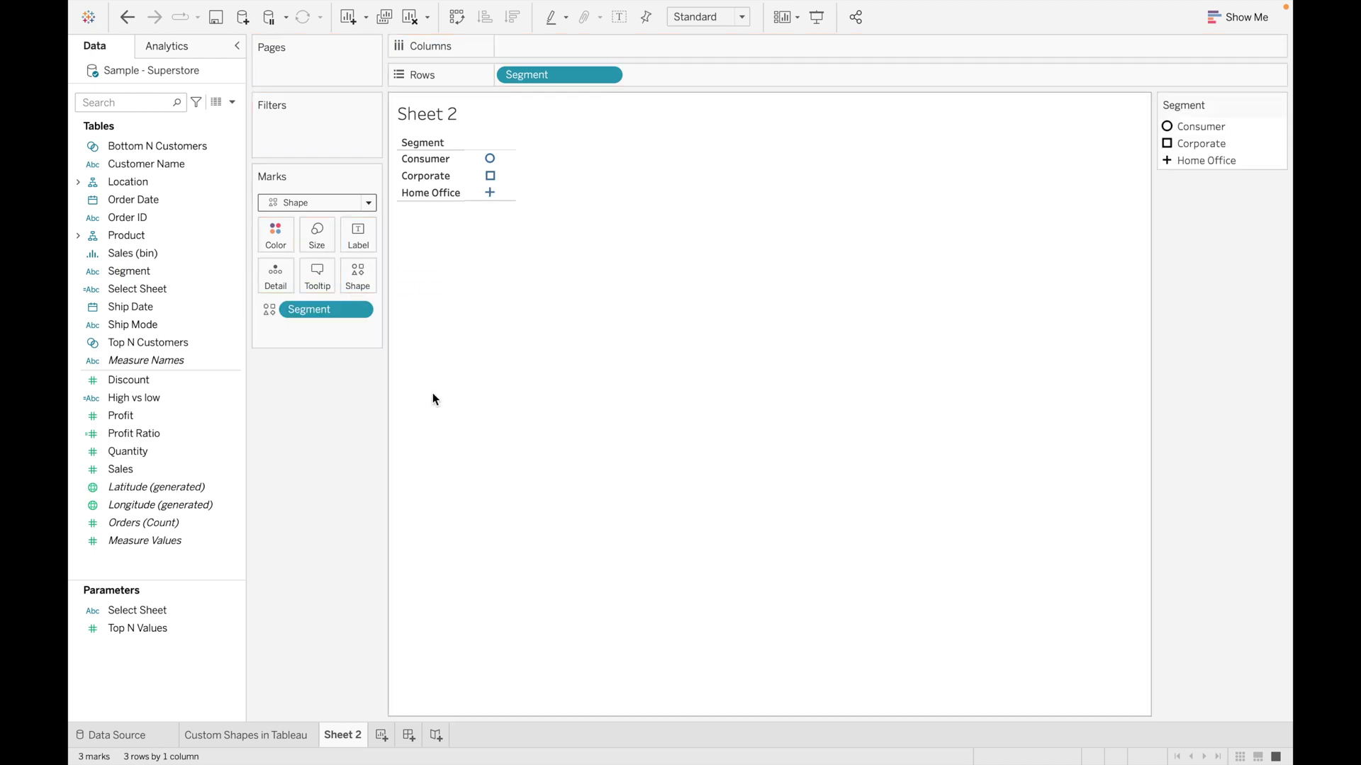
Assign the custom My Shapes palette to the Segment values Consumer, Corporate and Home Office
click(360, 270)
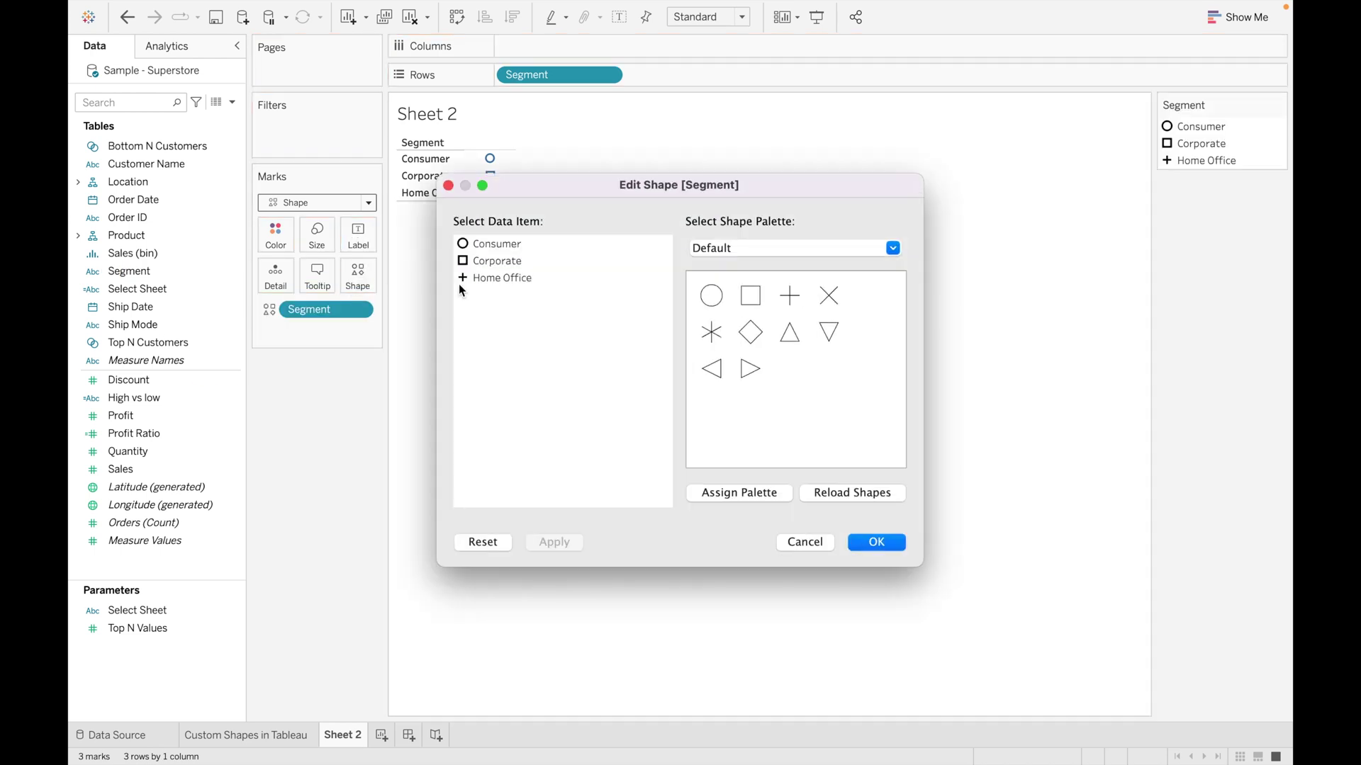
click(897, 249)
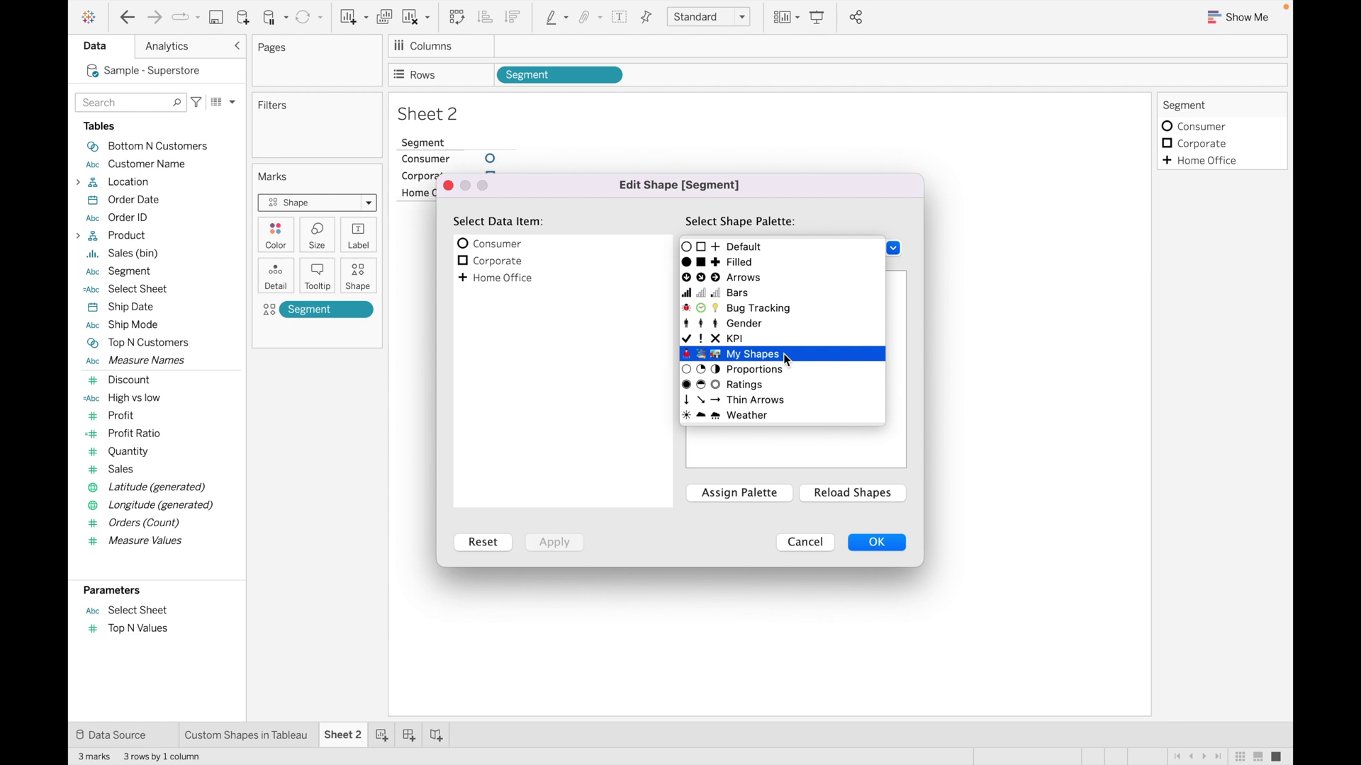
click(753, 355)
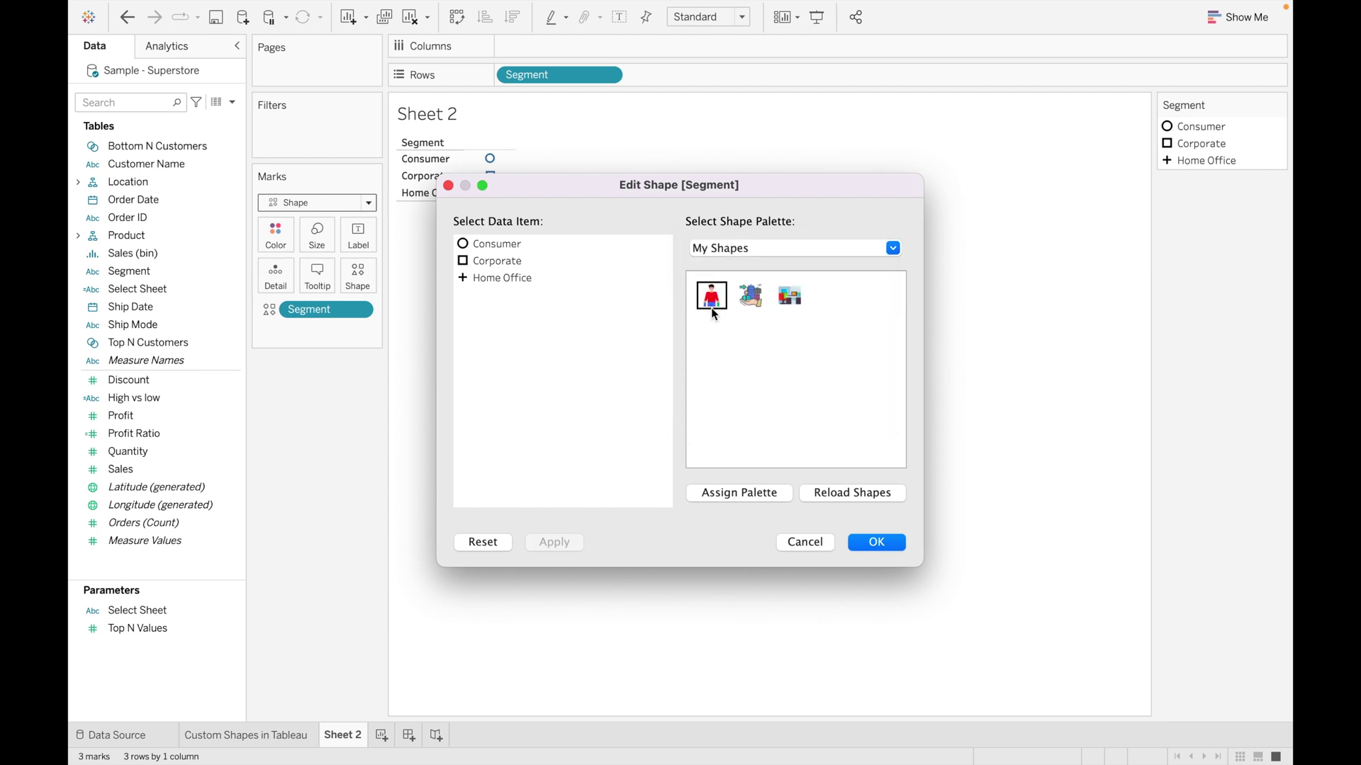
click(751, 494)
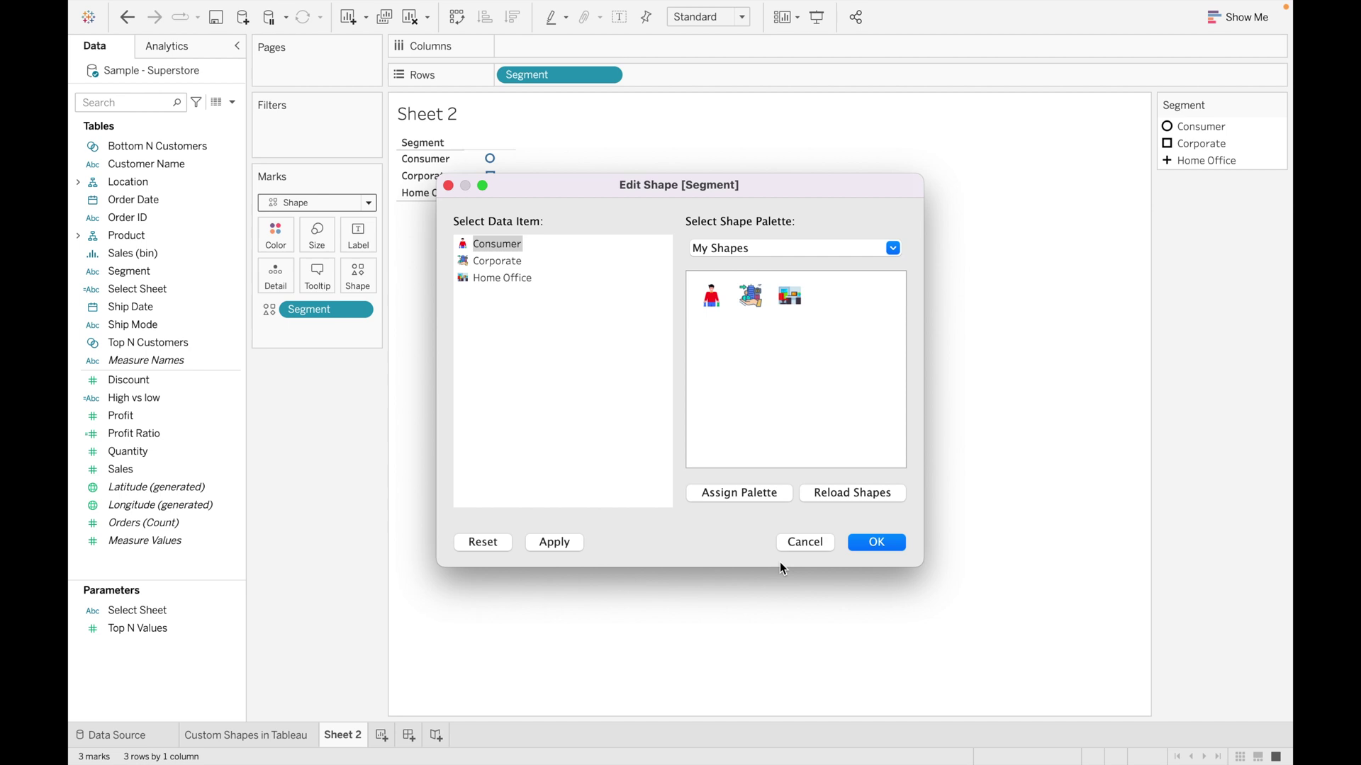
click(894, 549)
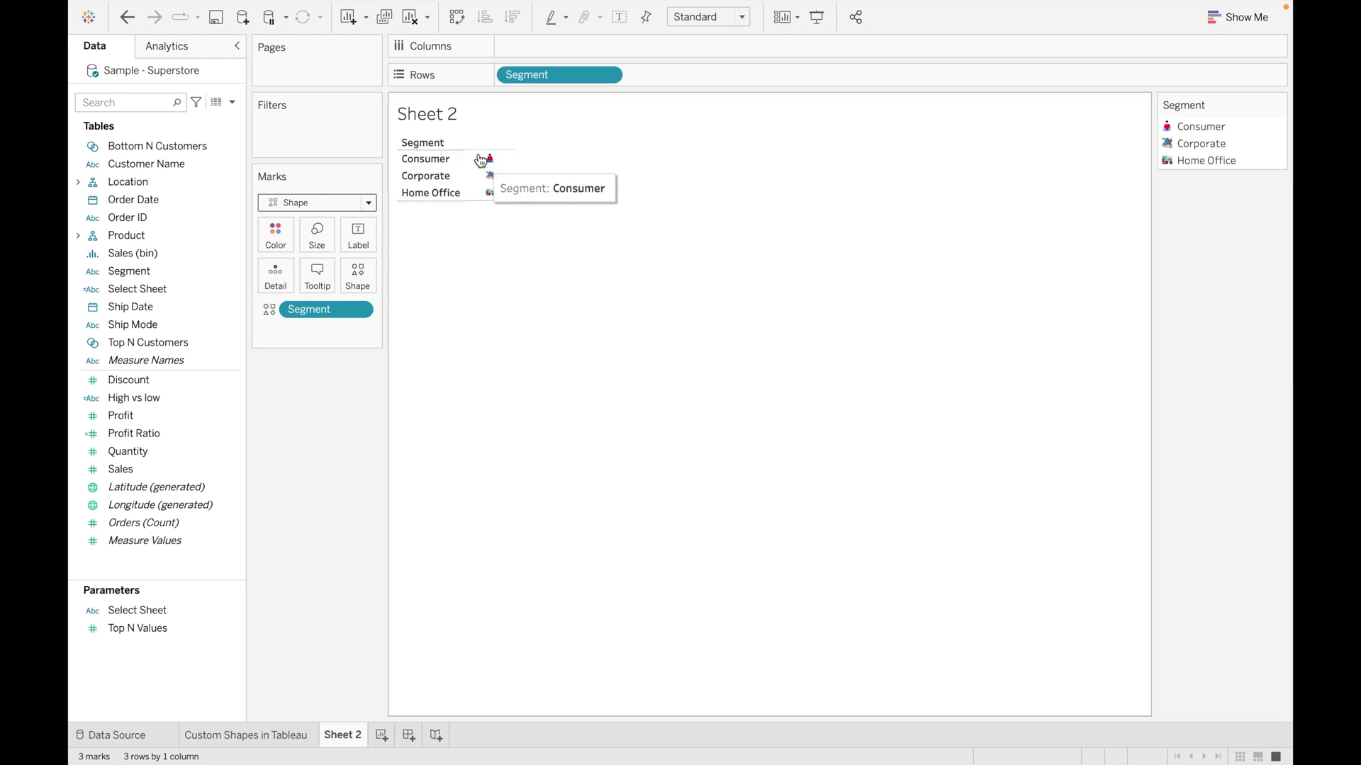
Set the sheet's fit to Entire View so the custom Segment shapes fill the canvas
click(741, 19)
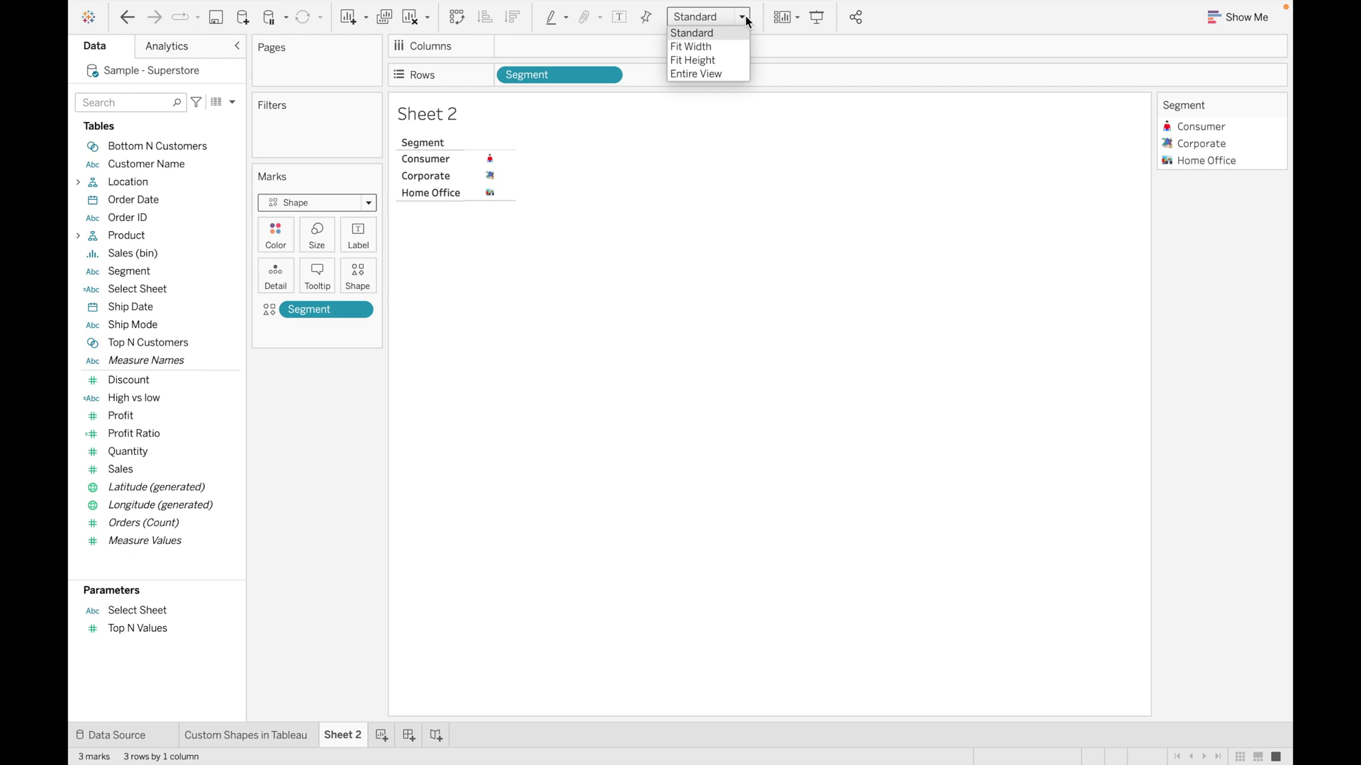
click(730, 74)
mouse_move(798, 251)
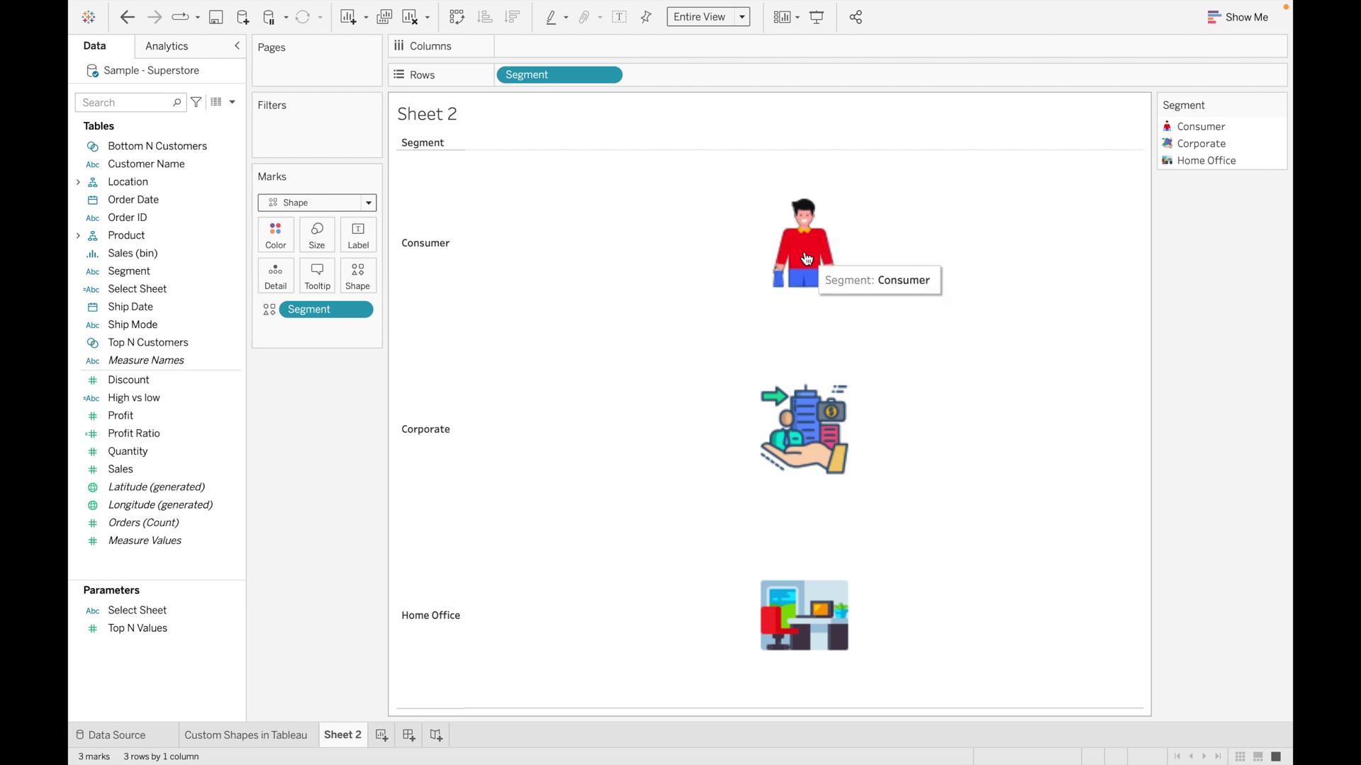
mouse_move(753, 470)
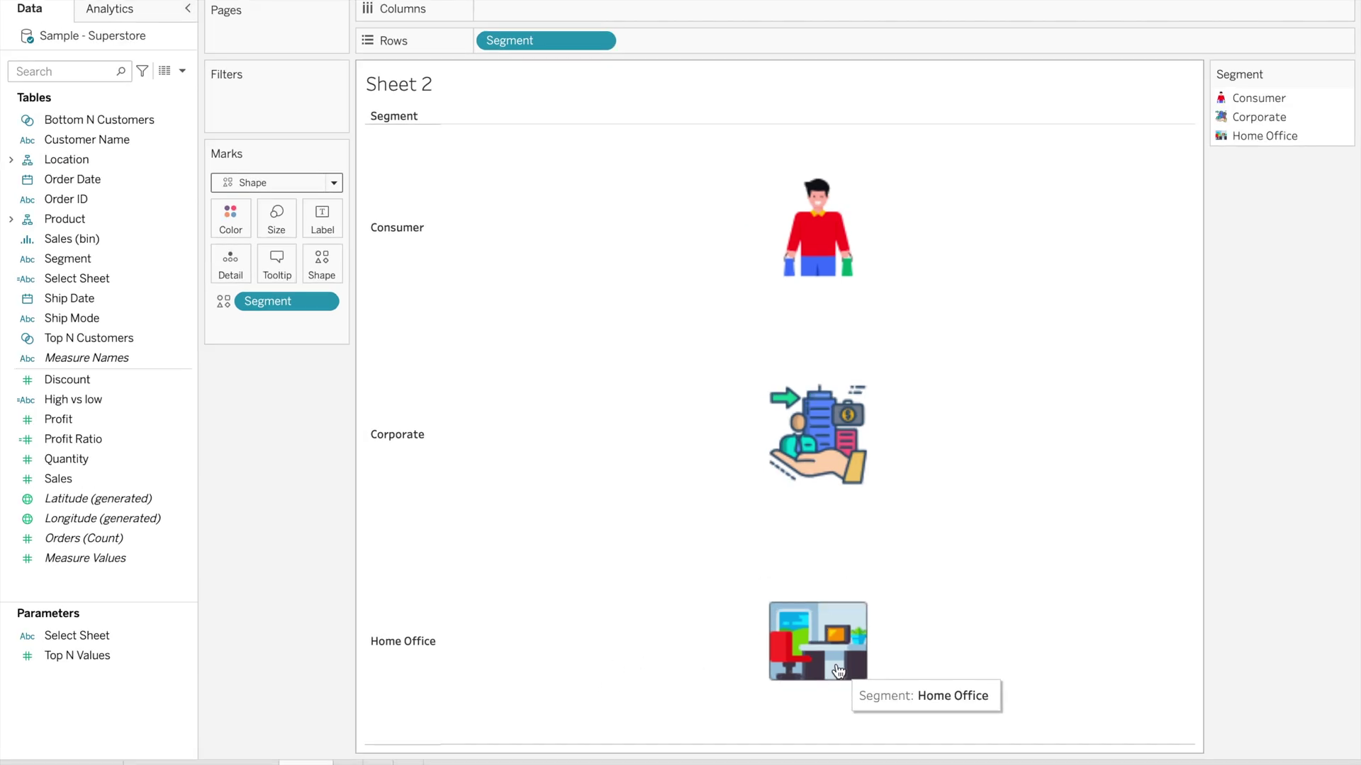
Label the Segment shapes with Profit, aligned horizontally to the center and vertically to the bottom
click(95, 479)
click(86, 419)
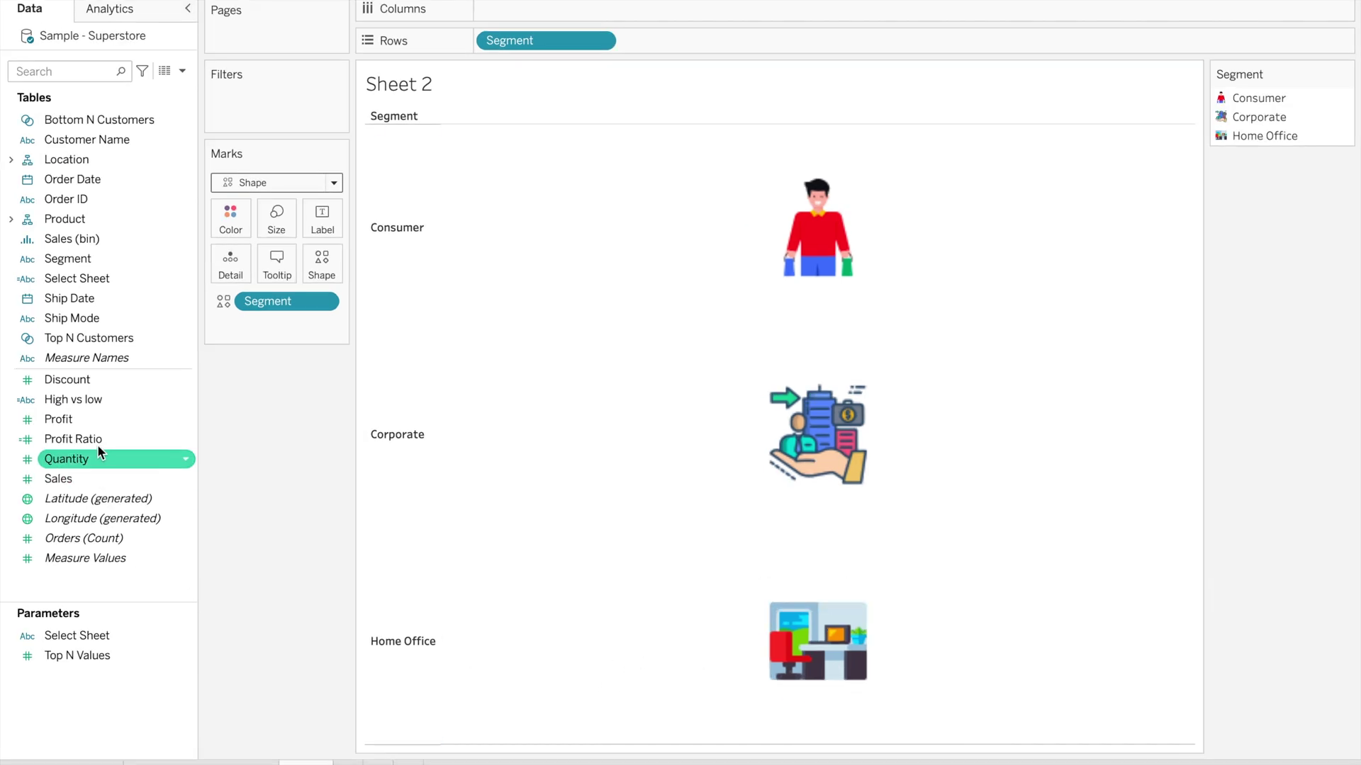
drag(87, 419, 319, 210)
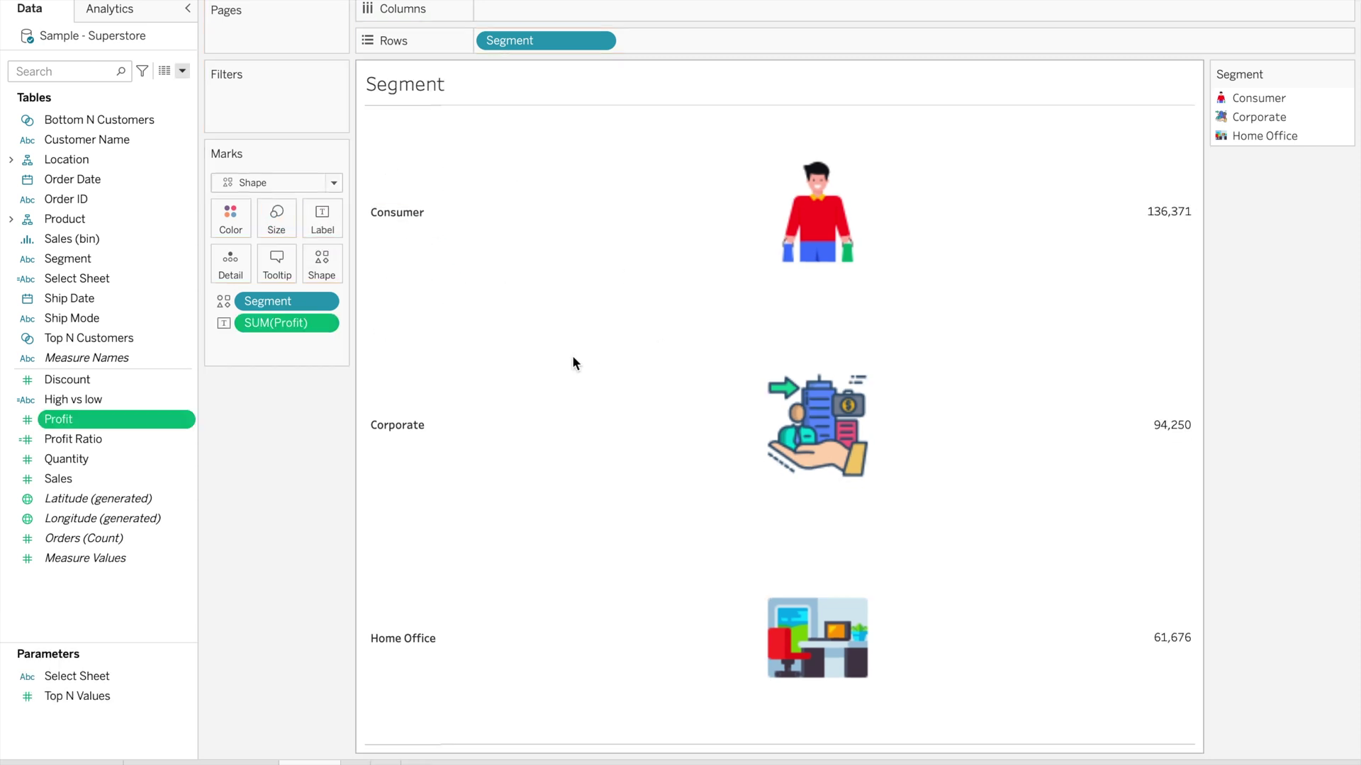
click(327, 218)
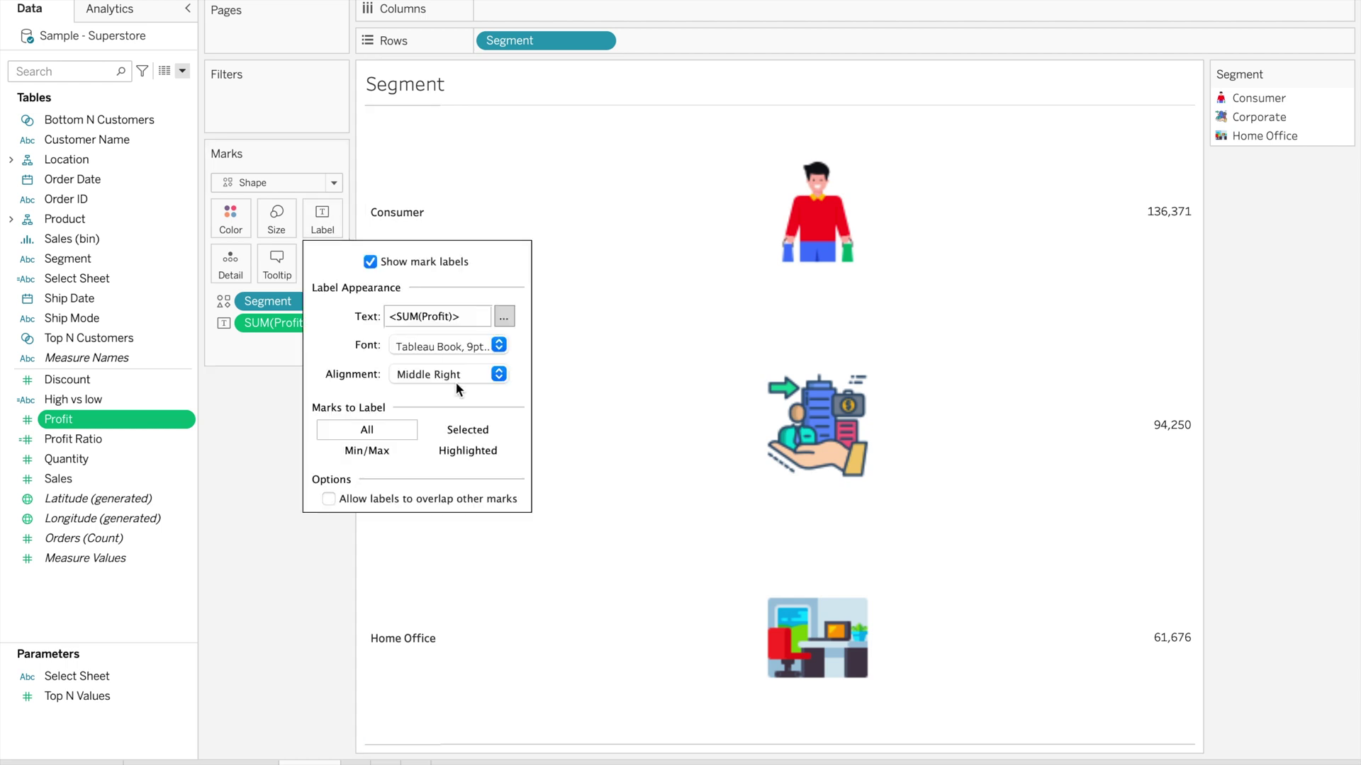
click(498, 376)
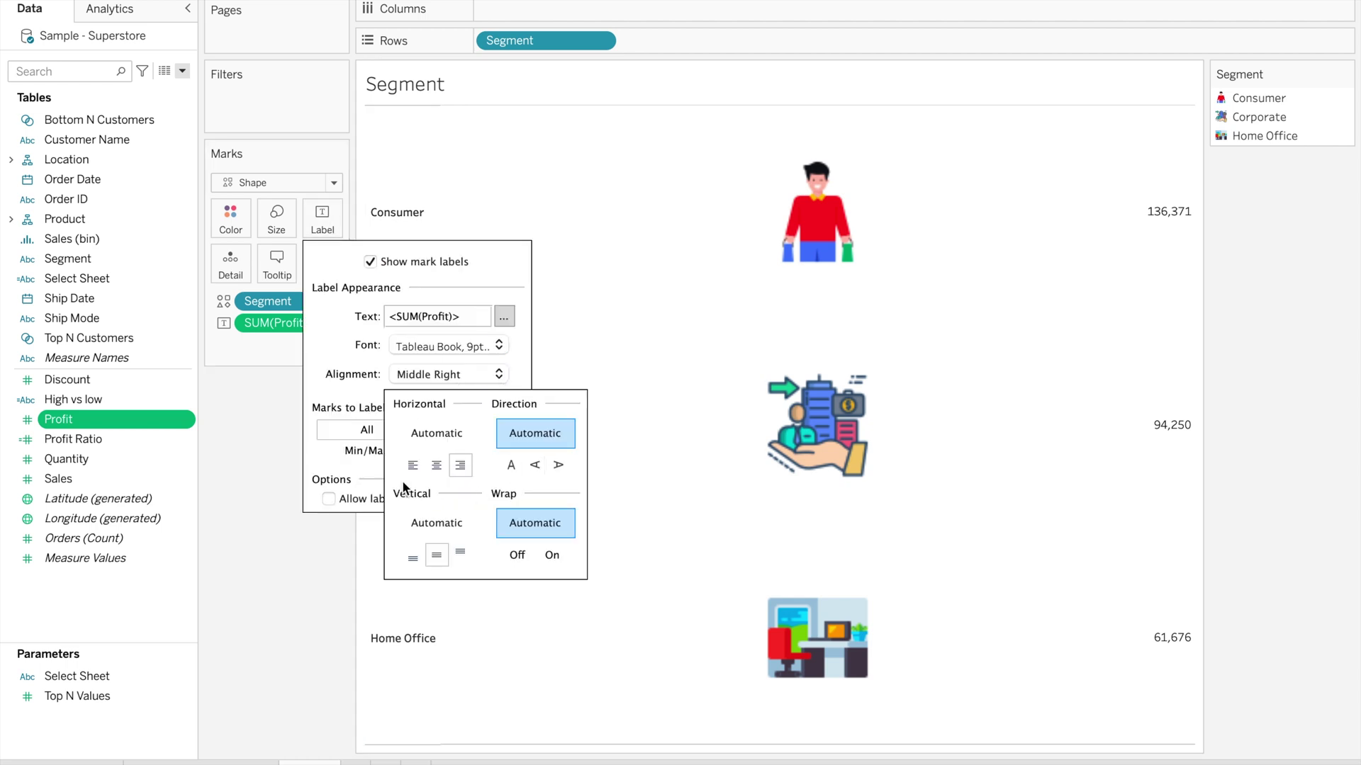
click(440, 466)
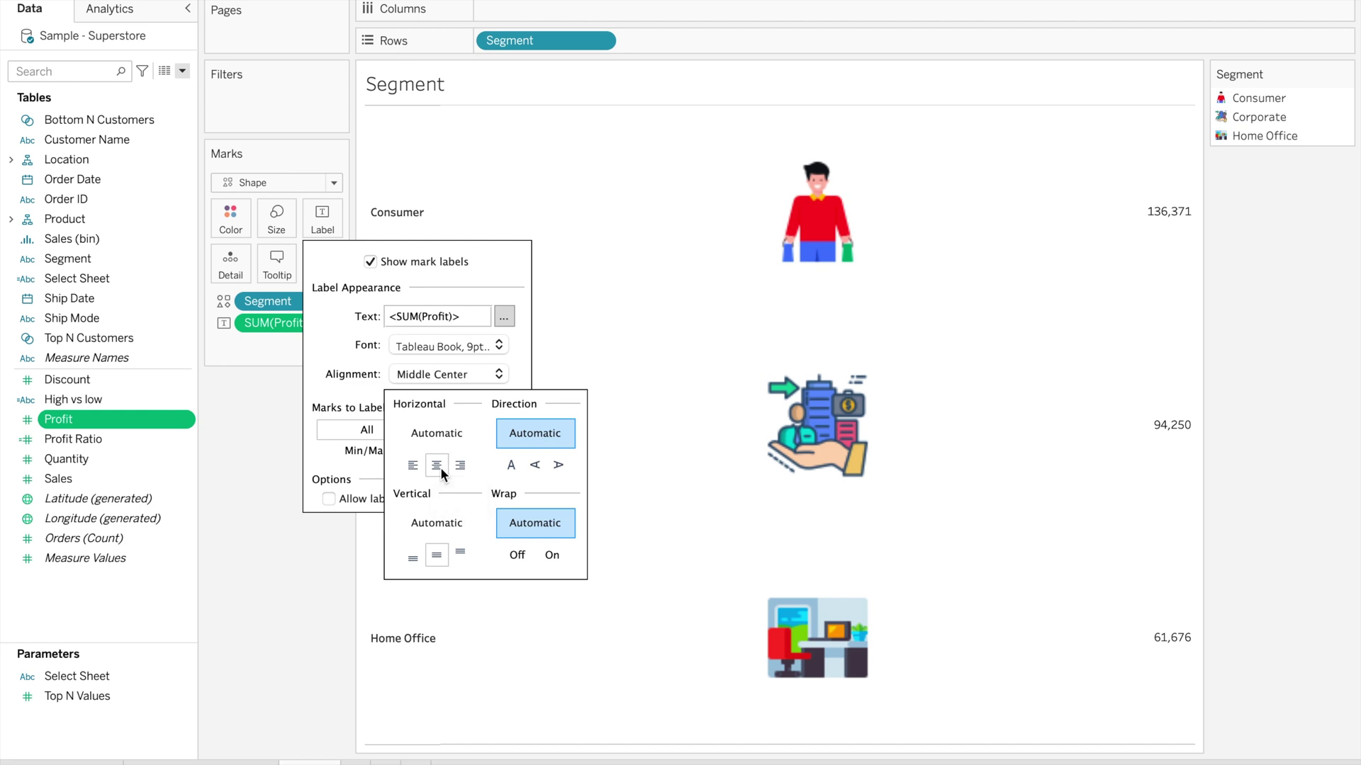
click(414, 557)
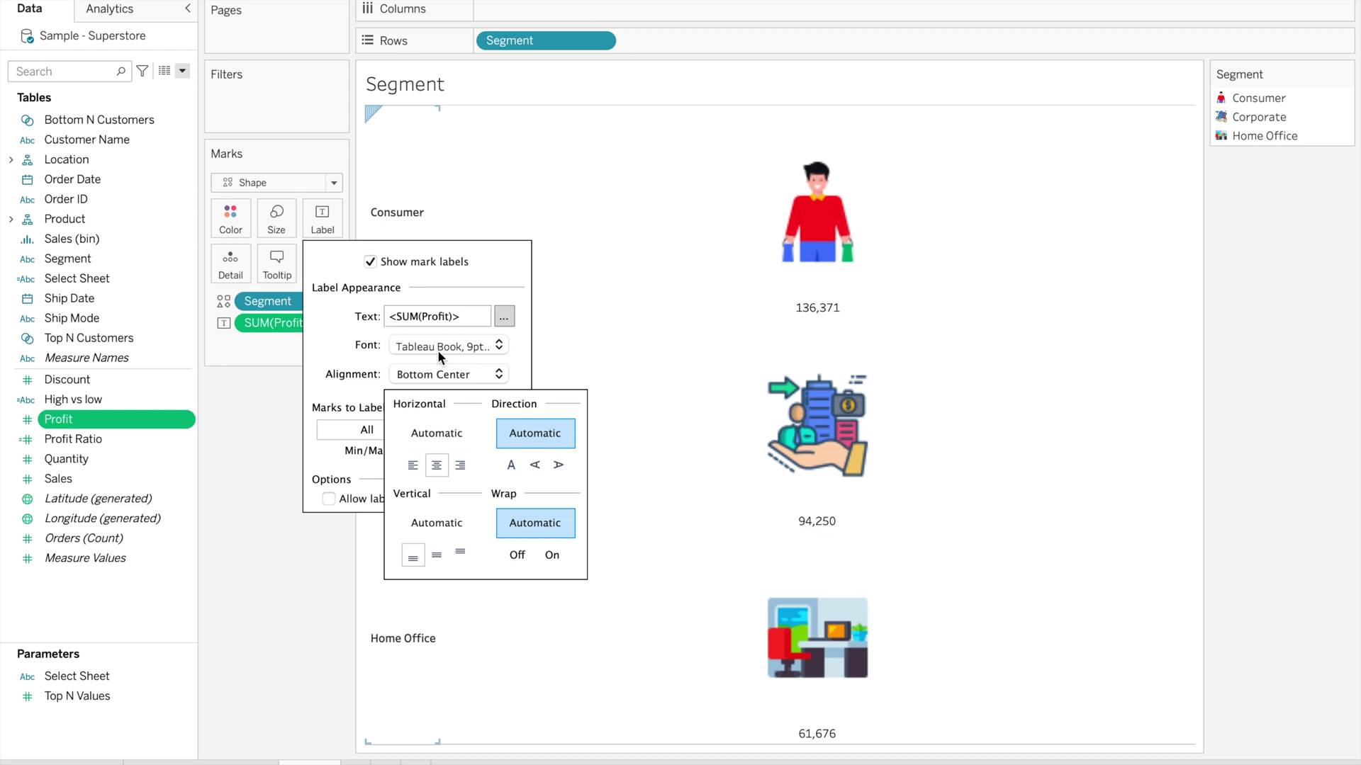
Format the Profit labels in bold with black text
click(501, 348)
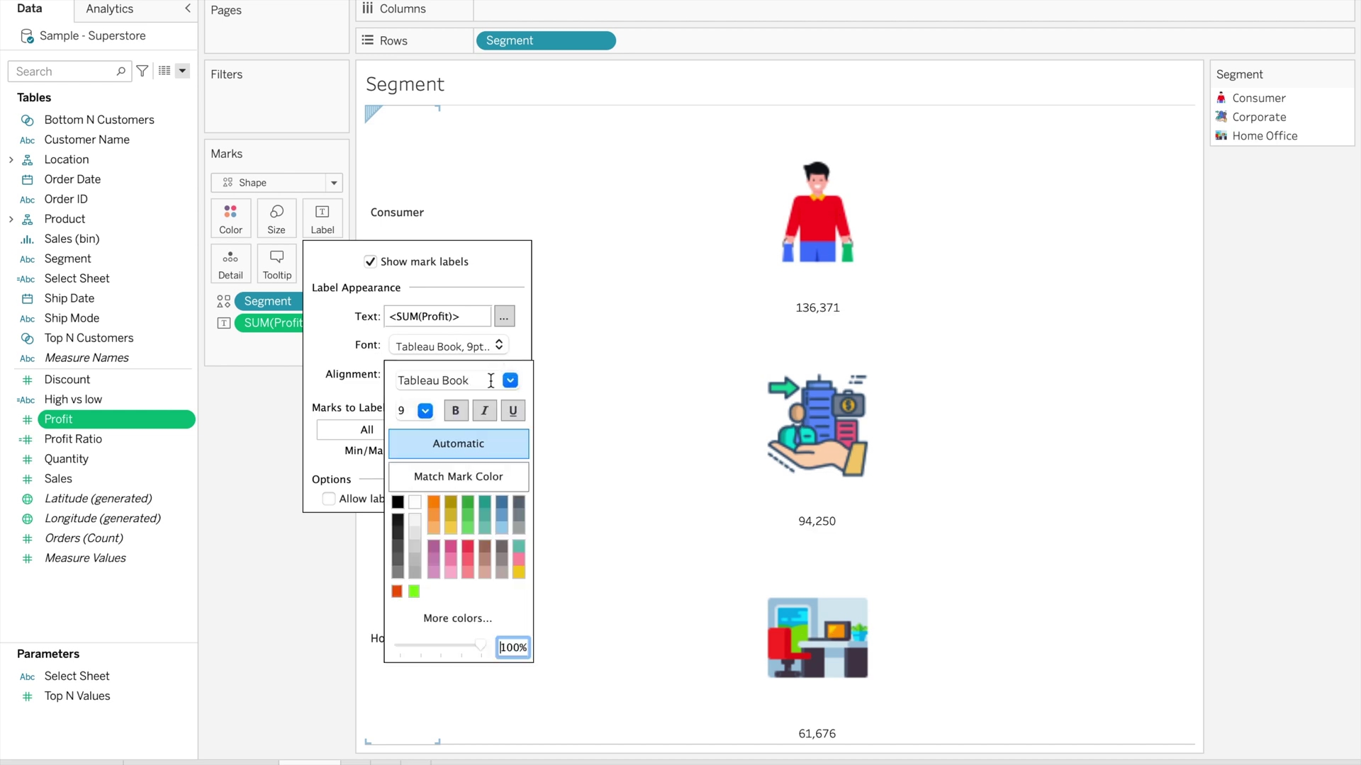
click(461, 410)
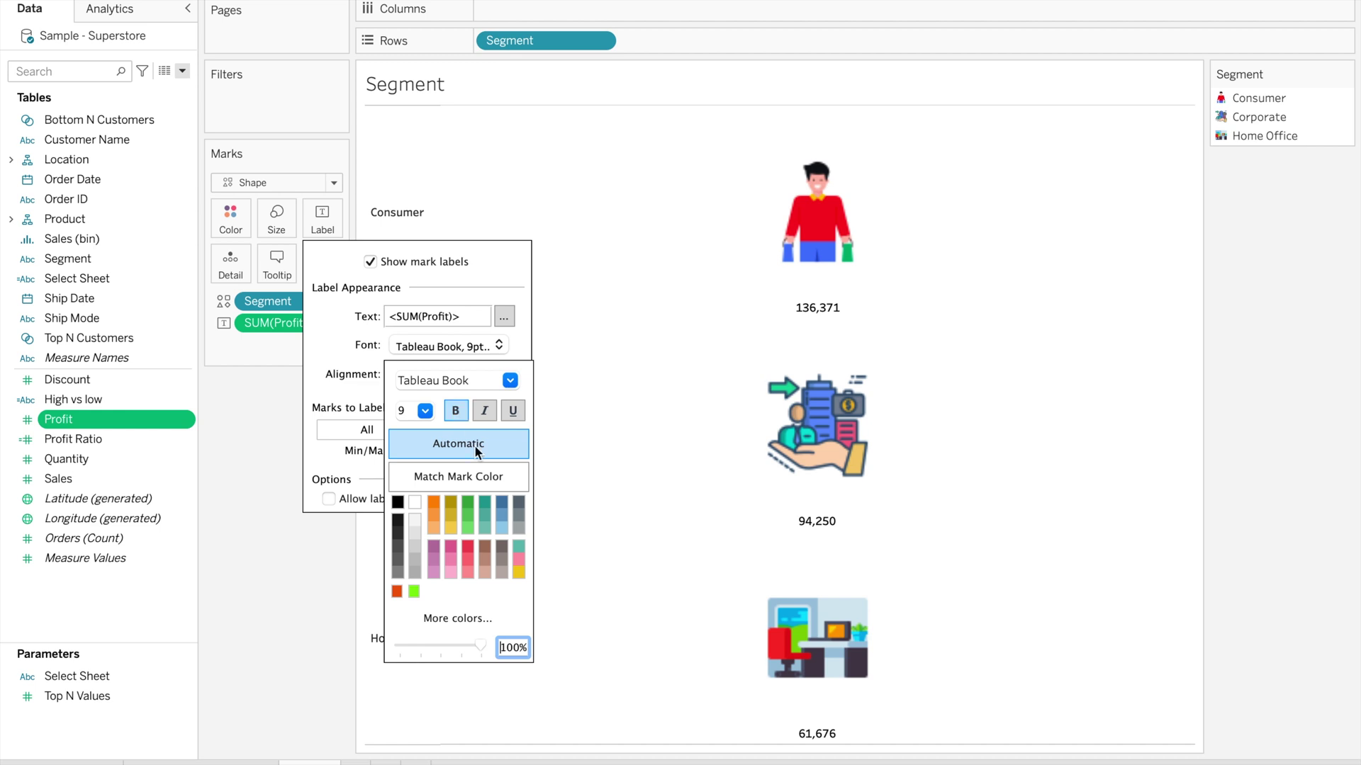
click(434, 503)
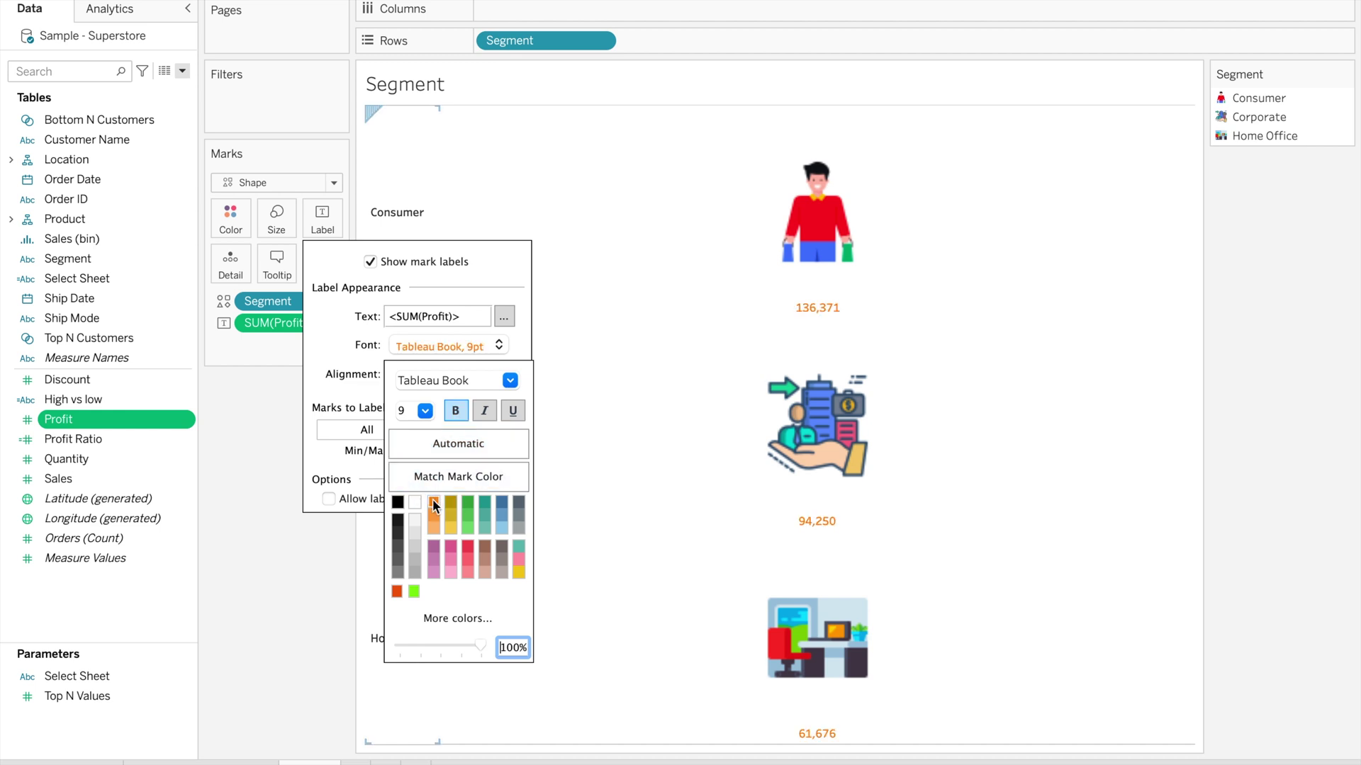
click(398, 502)
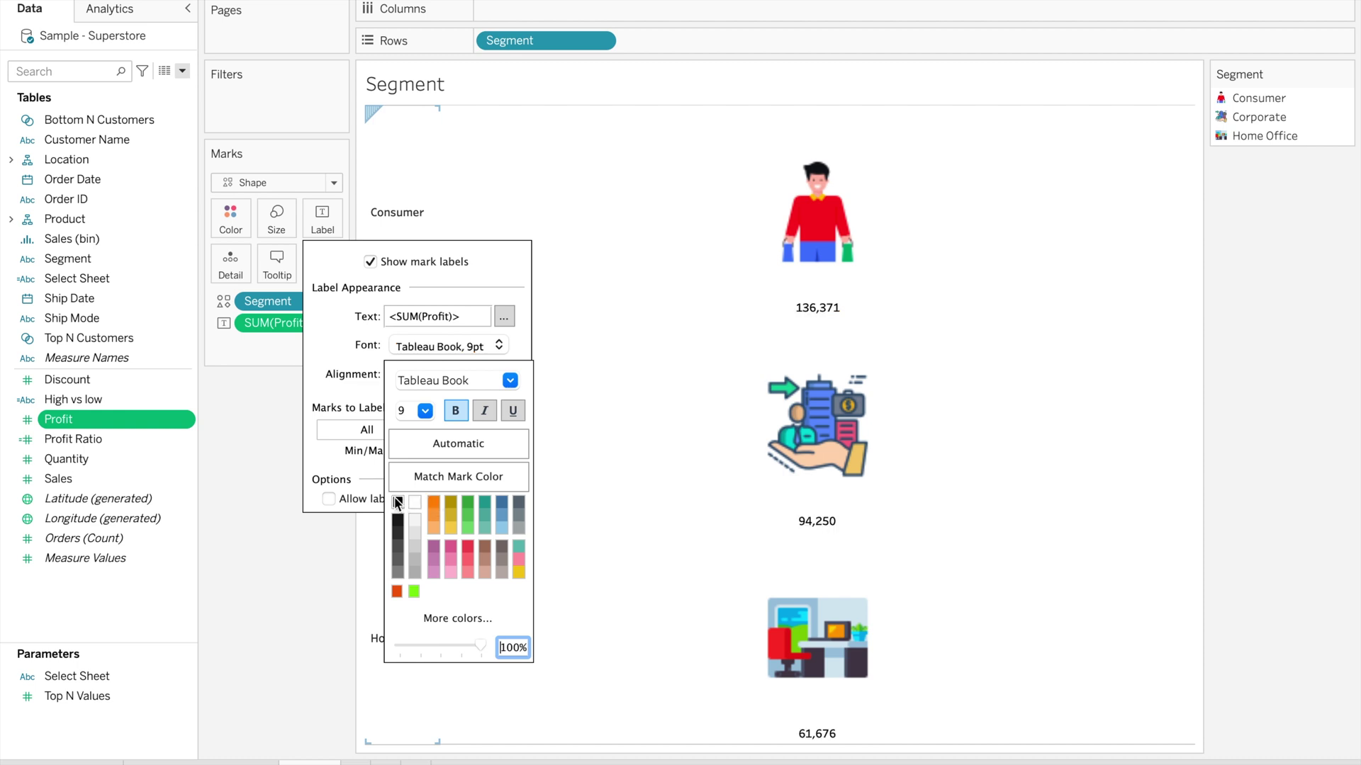
click(262, 444)
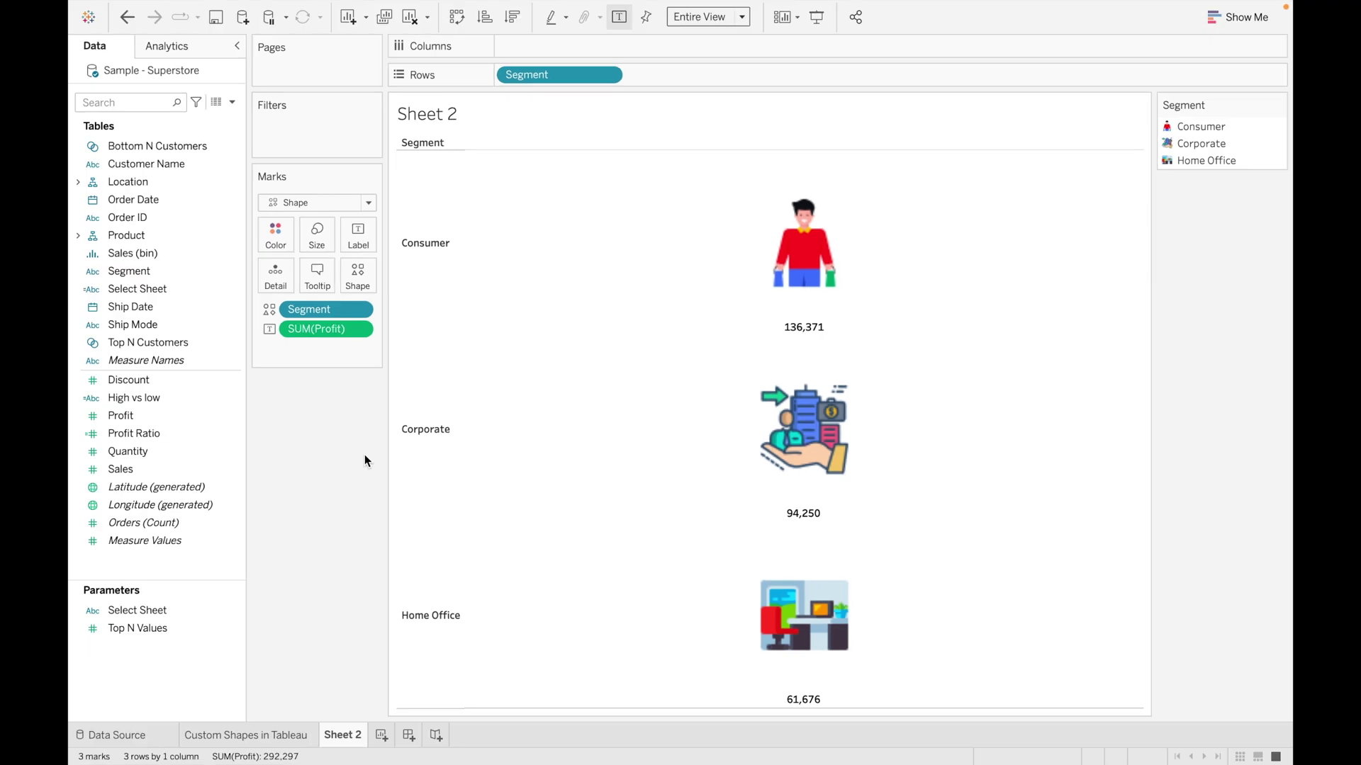
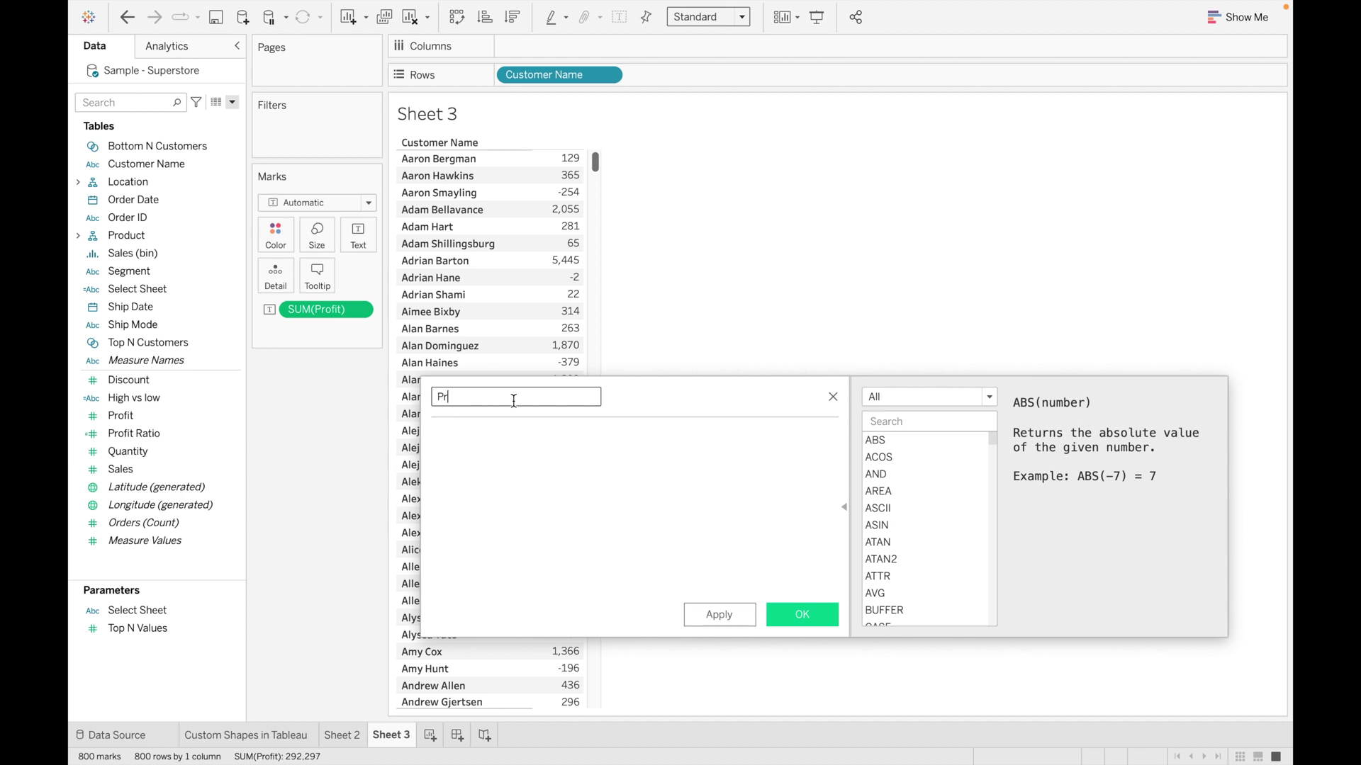
Name the calculated field "Profit >0 ?" and enter the condition IF SUM([Profit]) > 0 then "Positive Profit"
text(ofit >0 ?)
click(486, 450)
text(if)
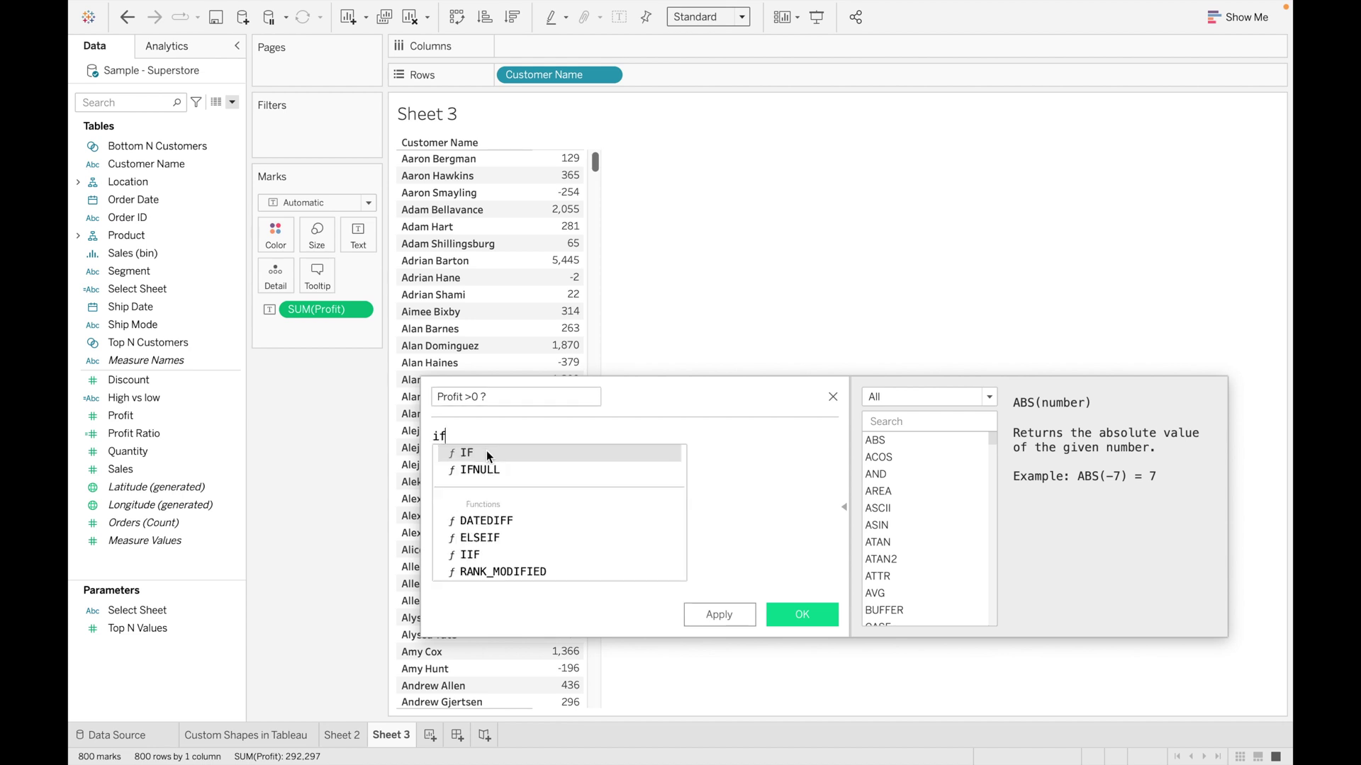
key(Return)
text(su)
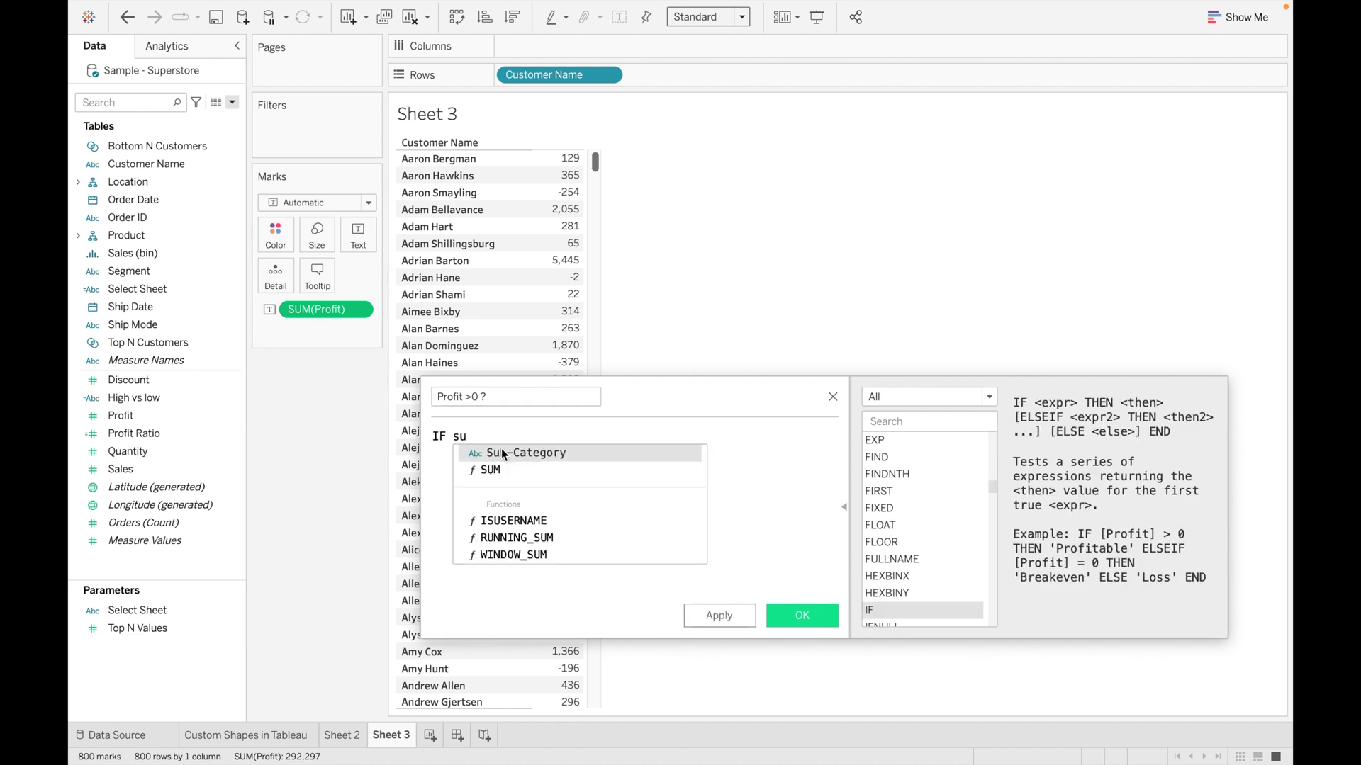
click(499, 469)
text([prof)
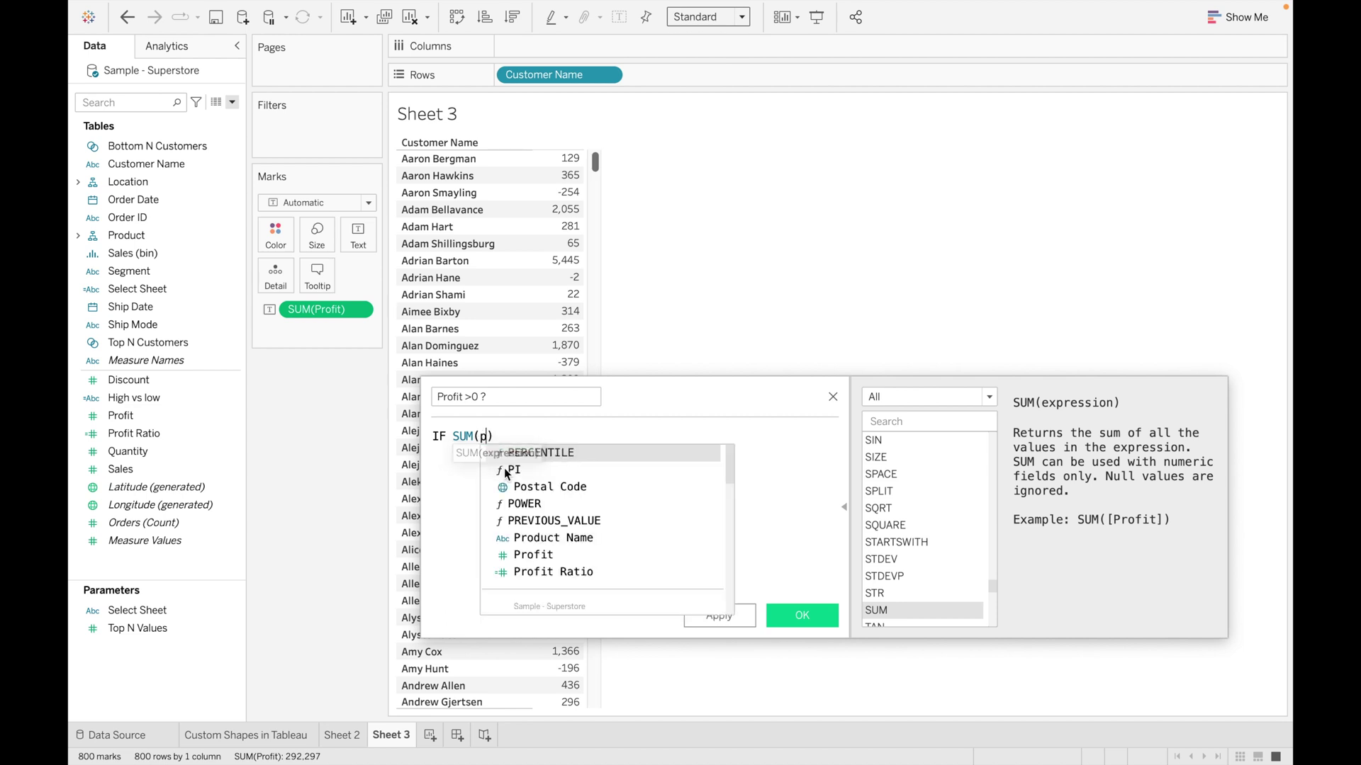
click(532, 454)
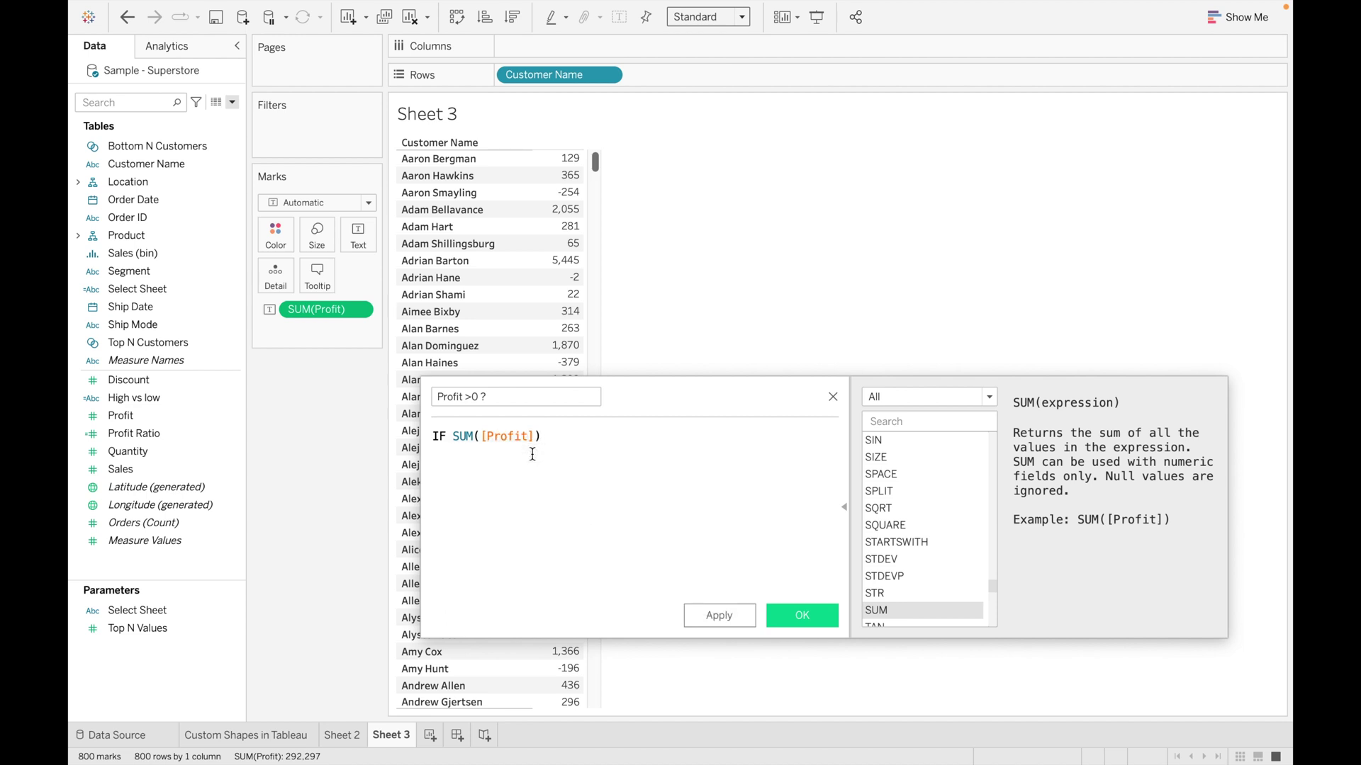
text(> 0 then "")
key(Left)
text(Positive Profit)
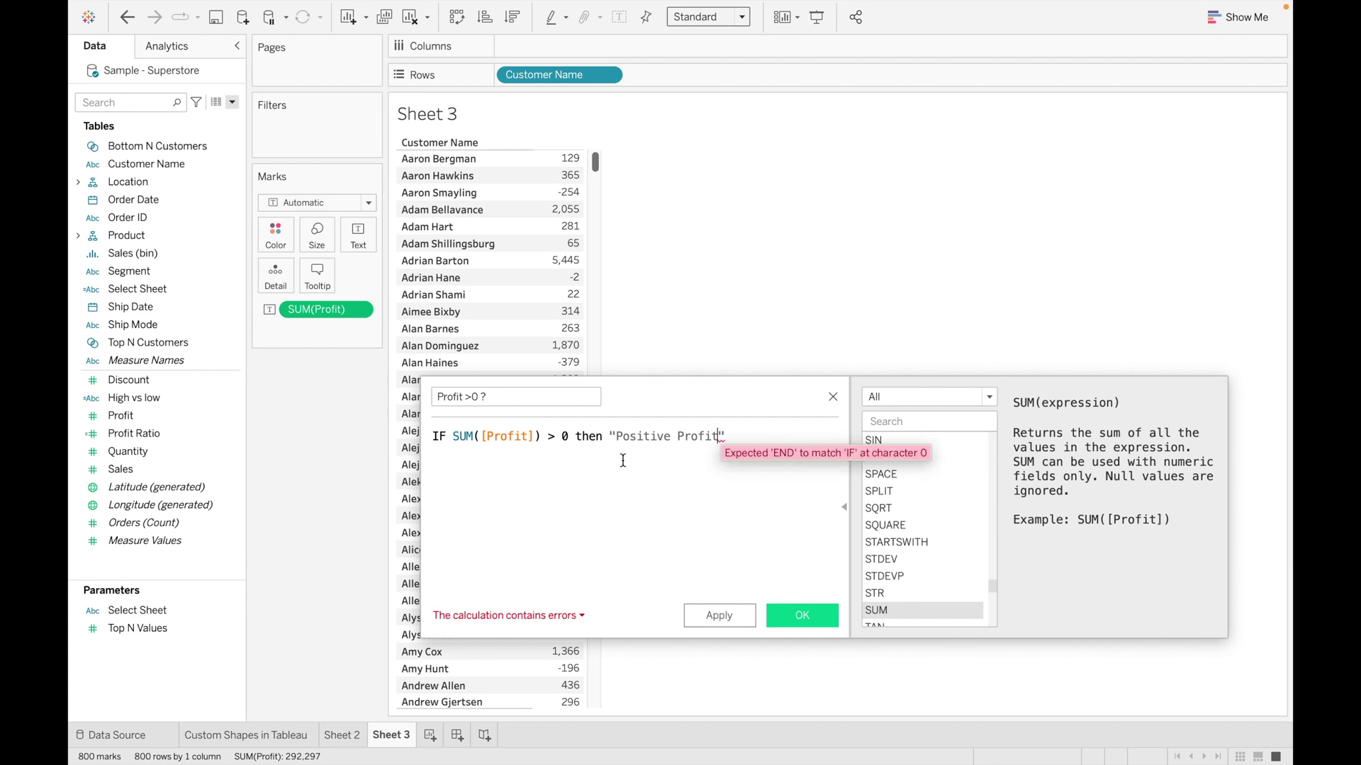
Complete the calculation with else " Negative Profit" and a closing END, and save the calculated field
key(Return)
text(else ")
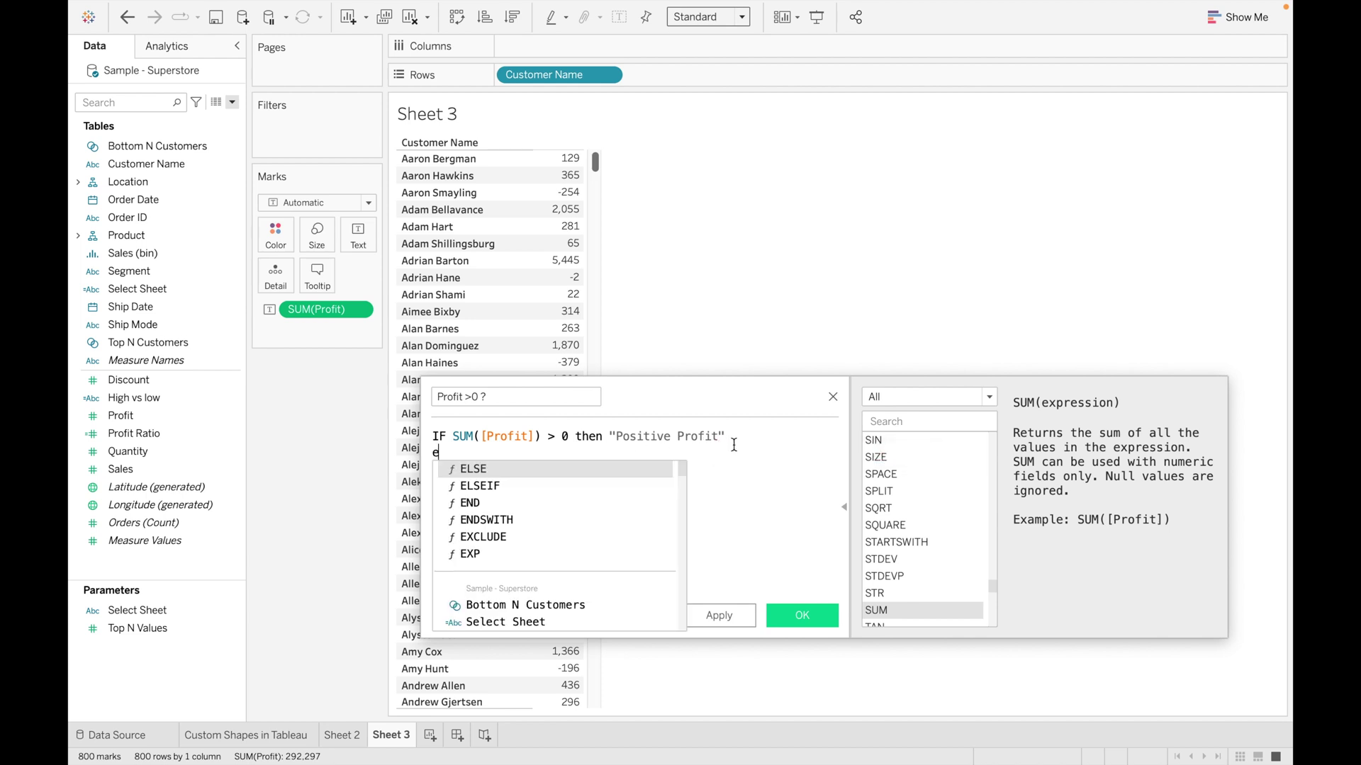
text( Negative )
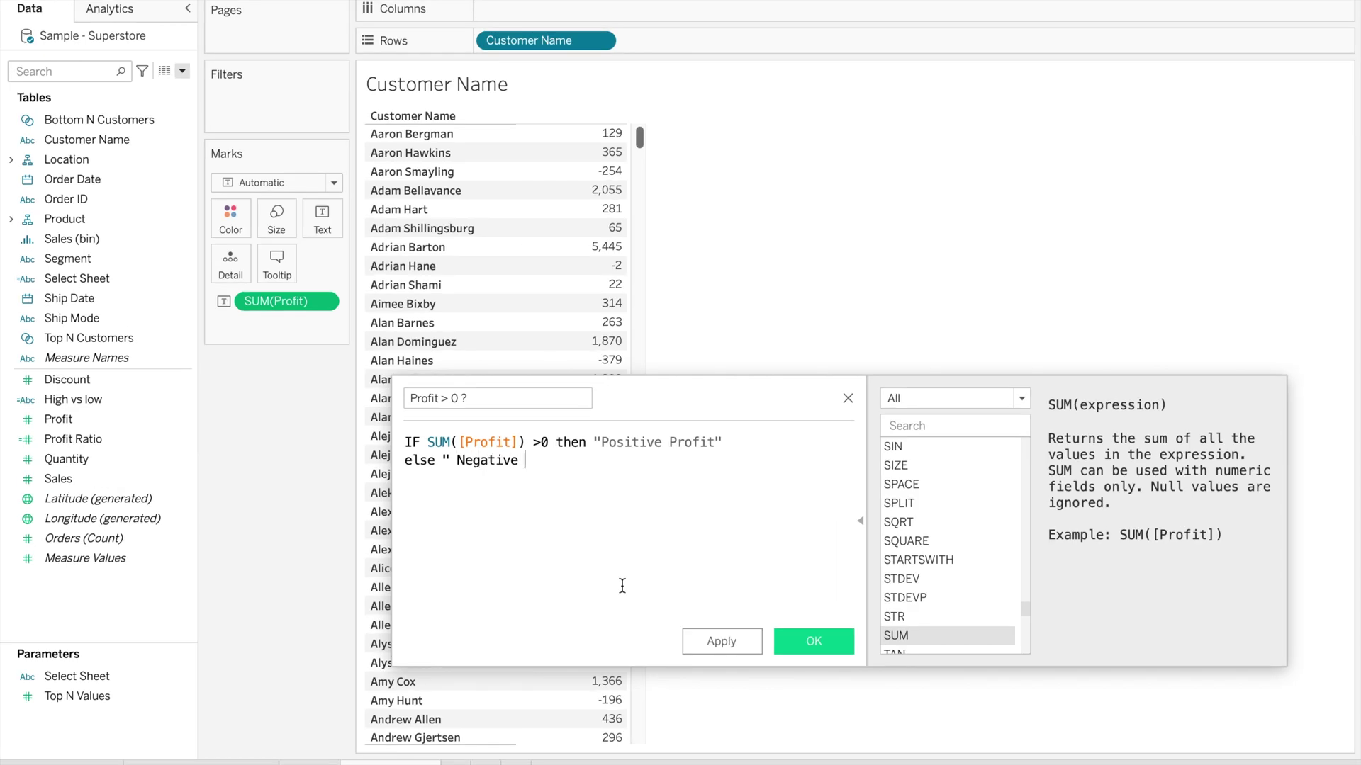
text(Profit )
text(")
text(end)
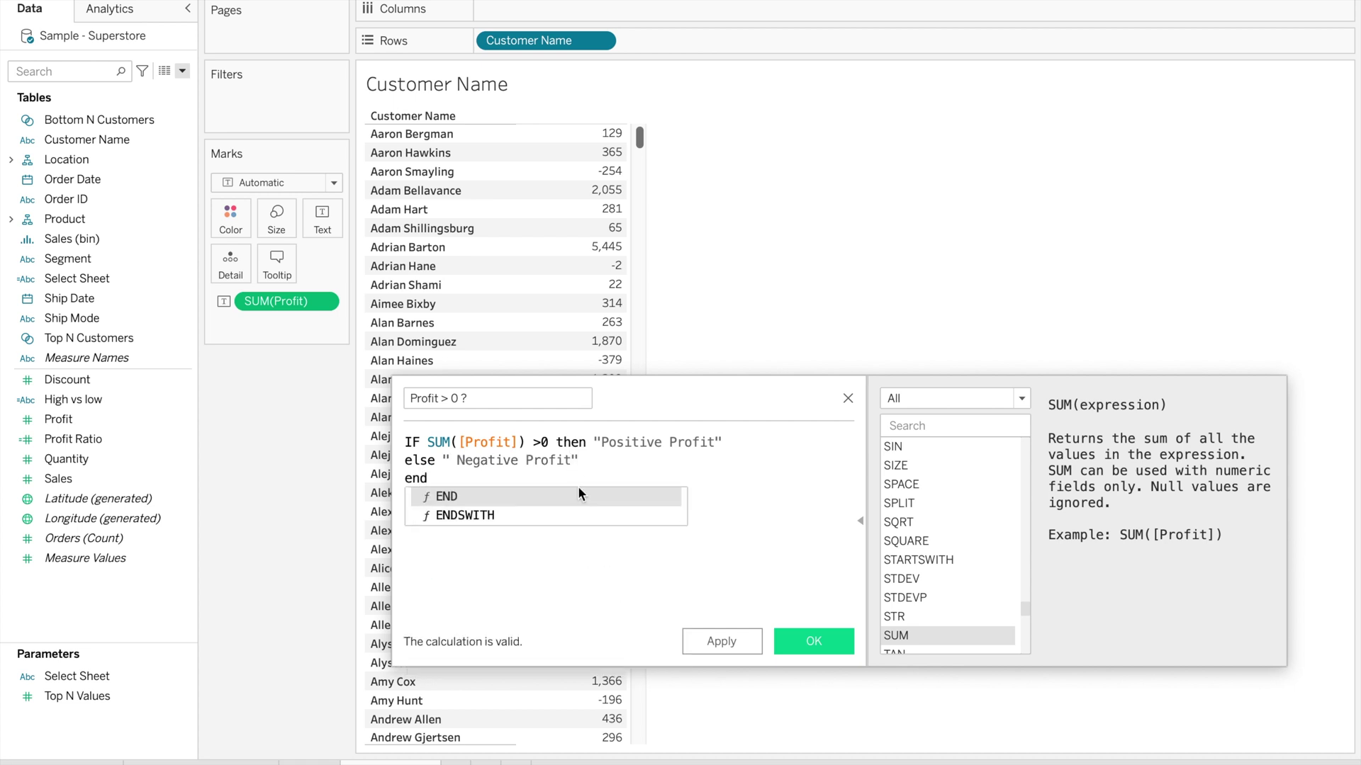
key(Return)
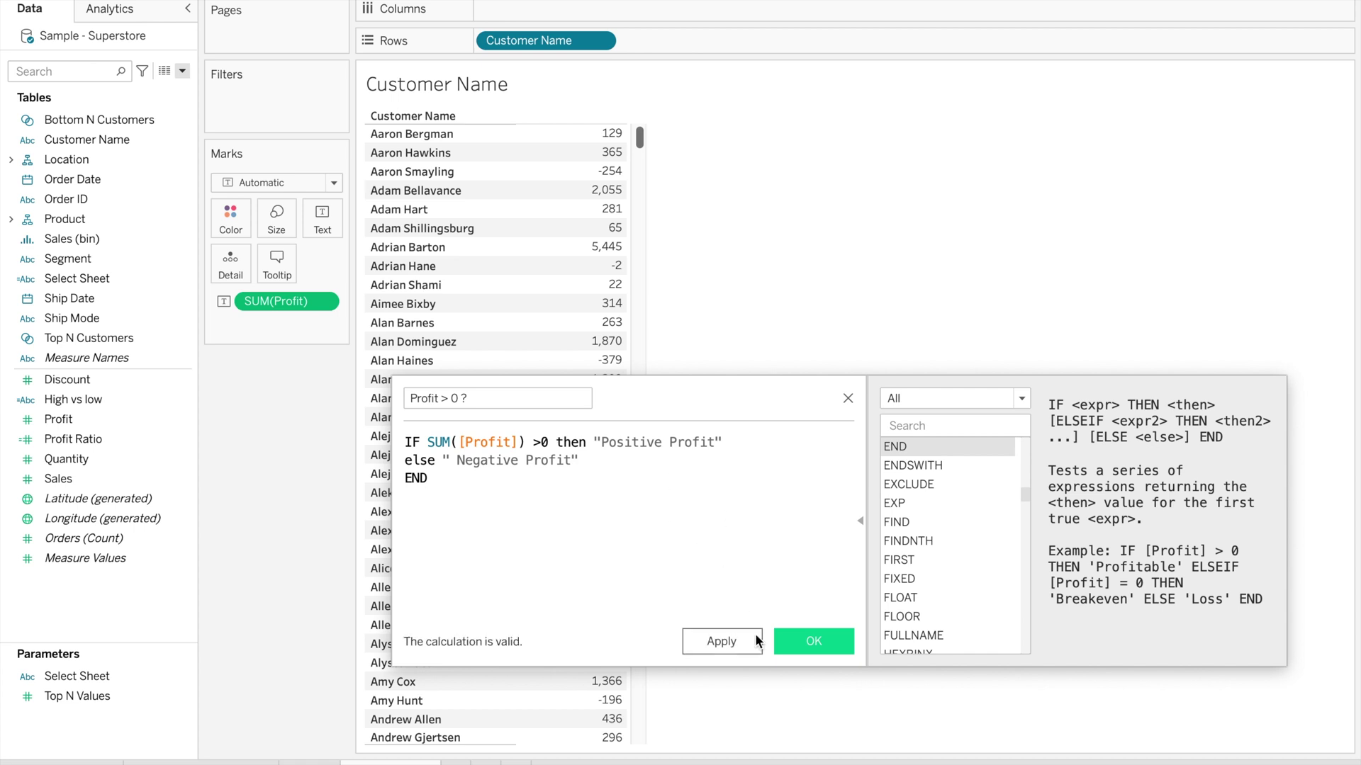
click(824, 636)
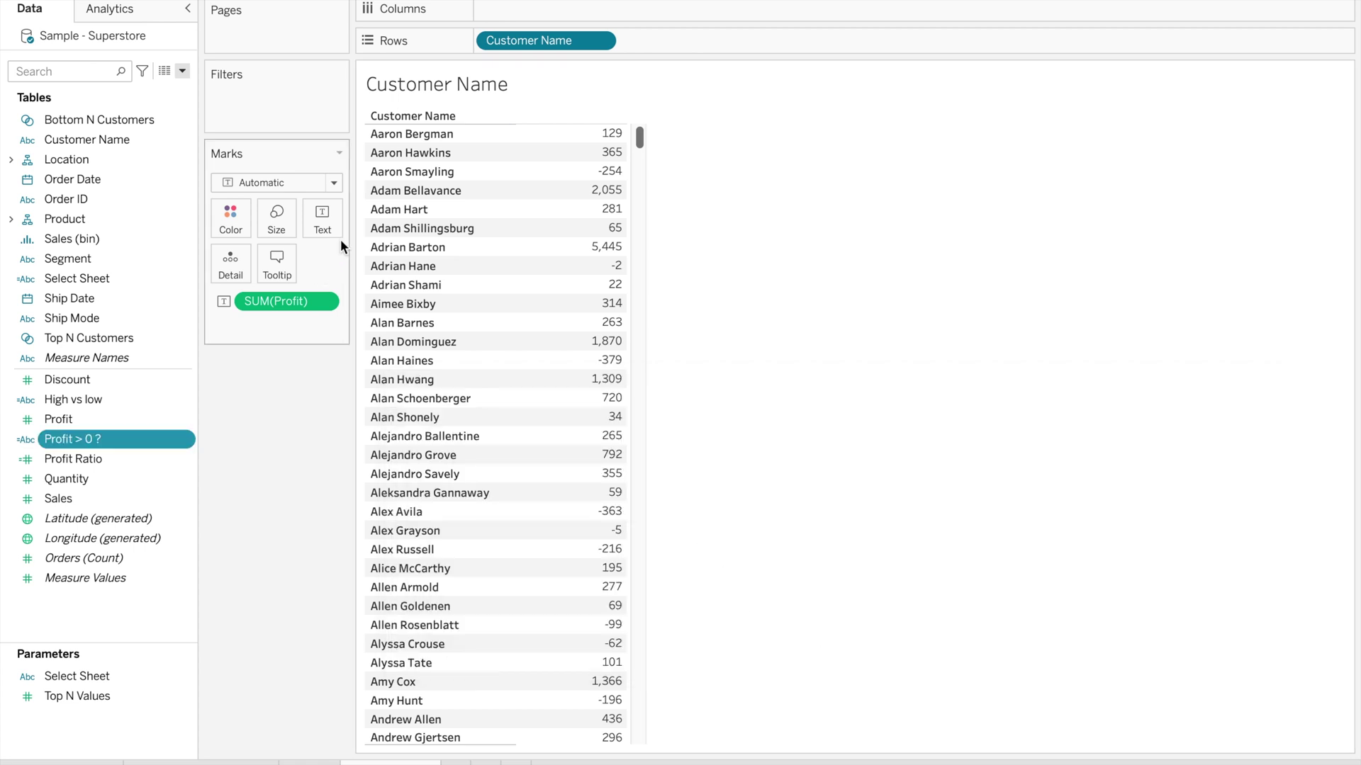
Set Sheet 3's mark type to Shape and encode the marks' shape by the Profit > 0 ? field
click(333, 182)
click(302, 331)
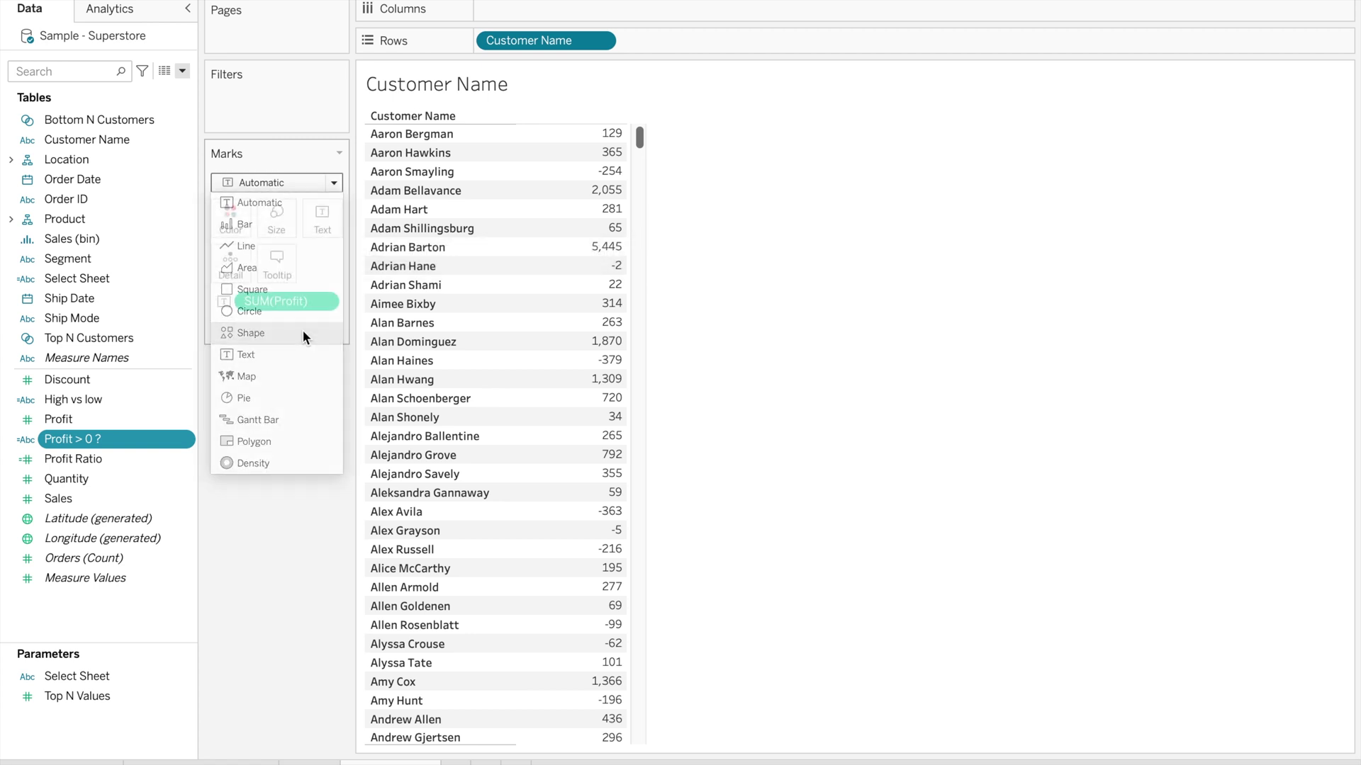
drag(129, 439, 330, 265)
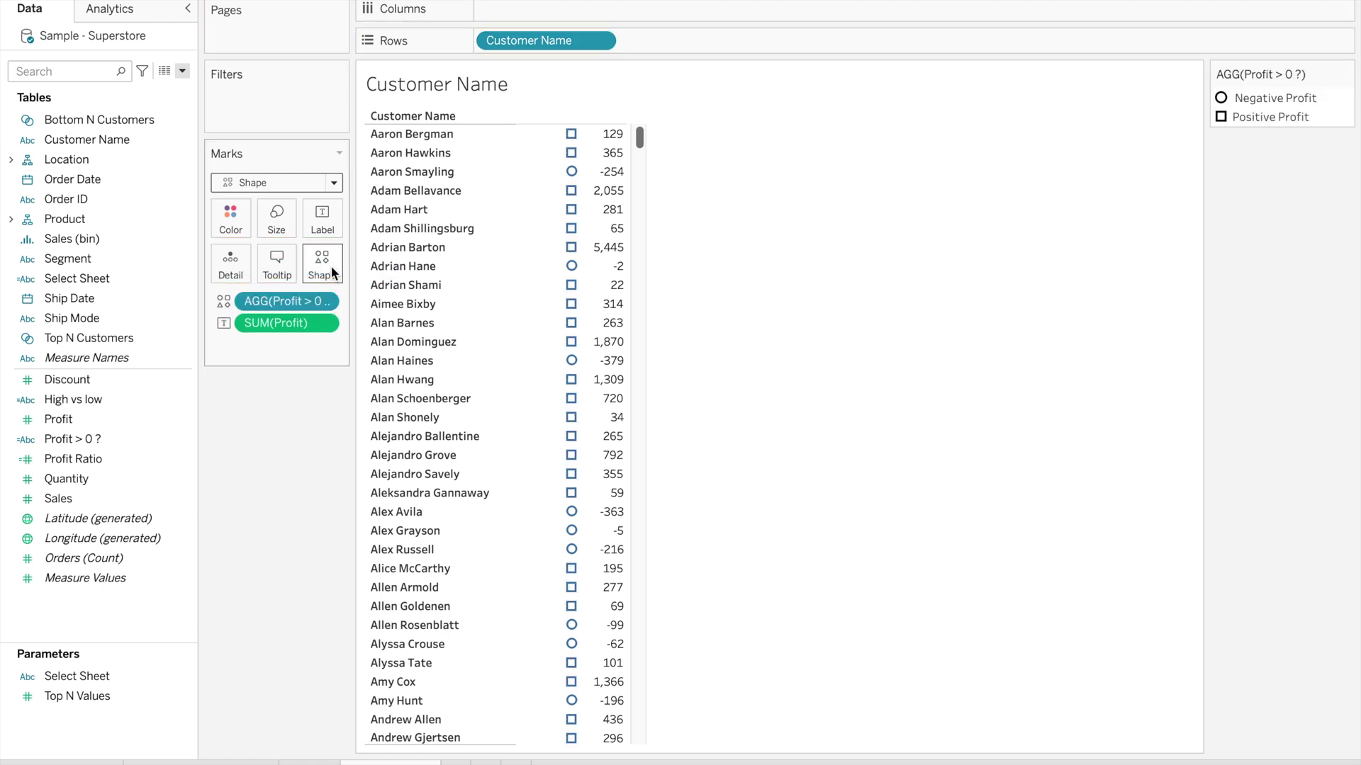
Assign the filled downward triangle to Negative Profit and the filled upward triangle to Positive Profit
click(319, 276)
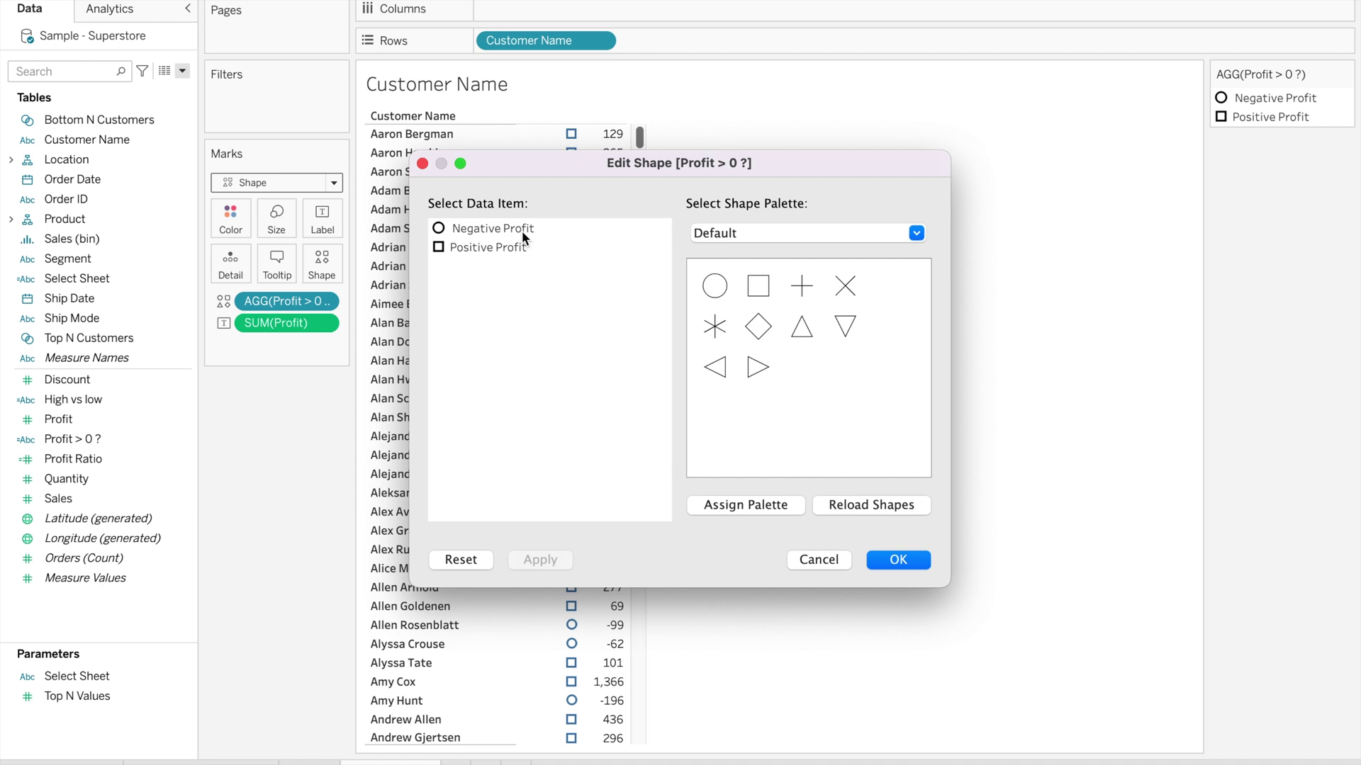
click(521, 230)
click(914, 234)
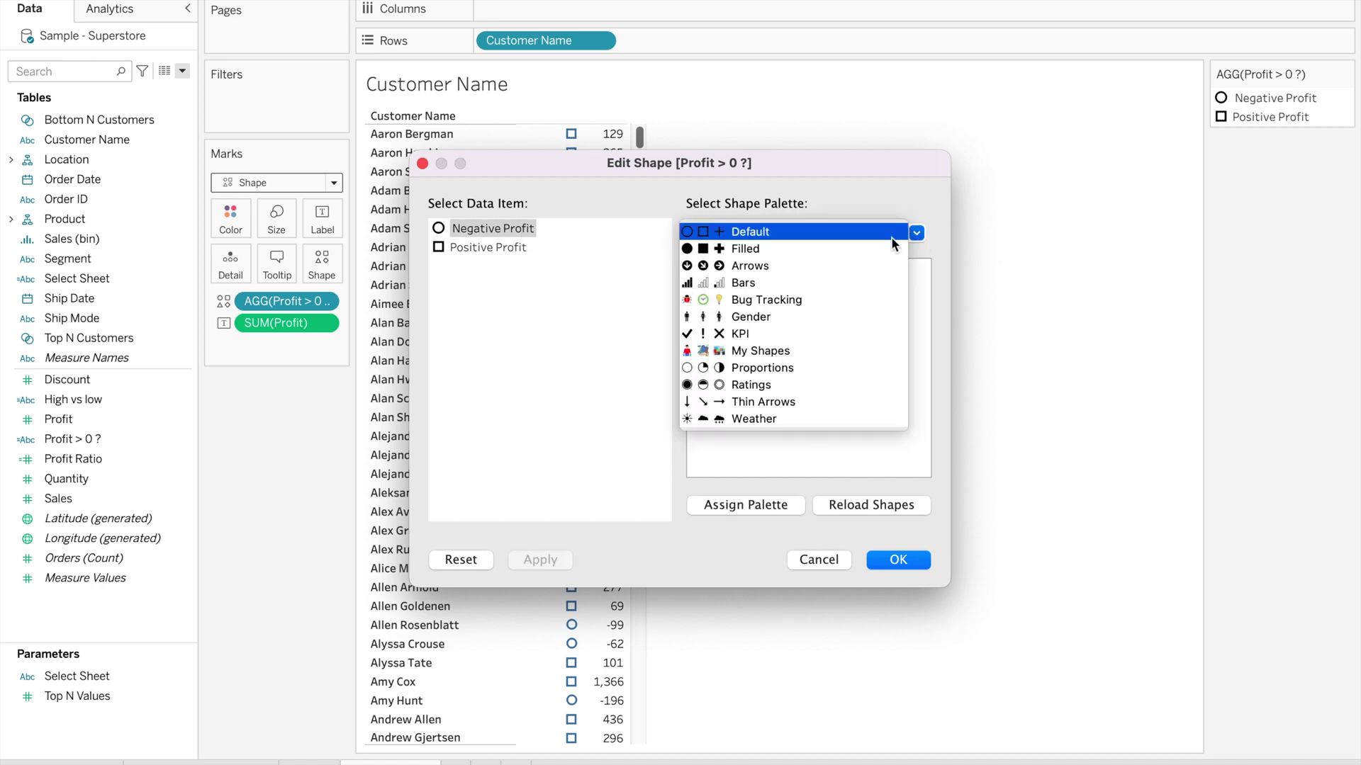
click(858, 251)
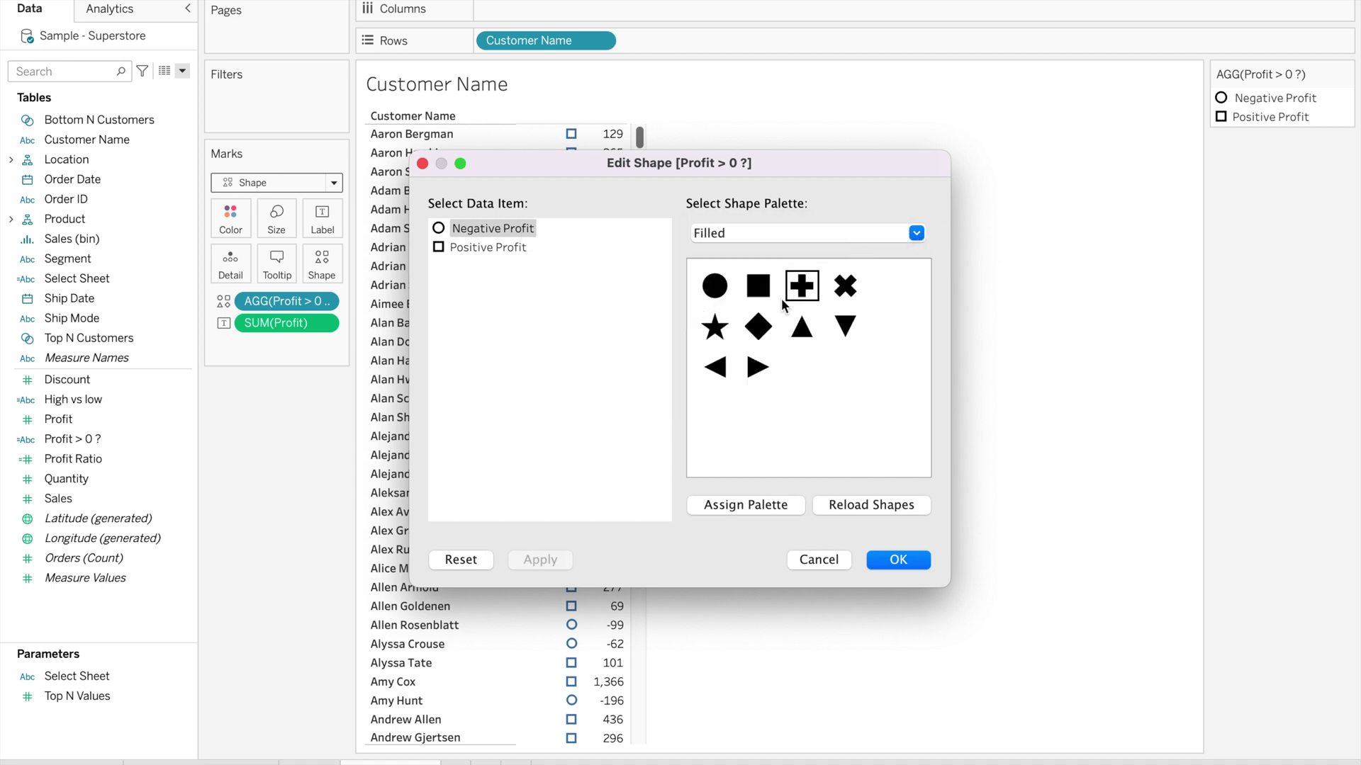
click(842, 331)
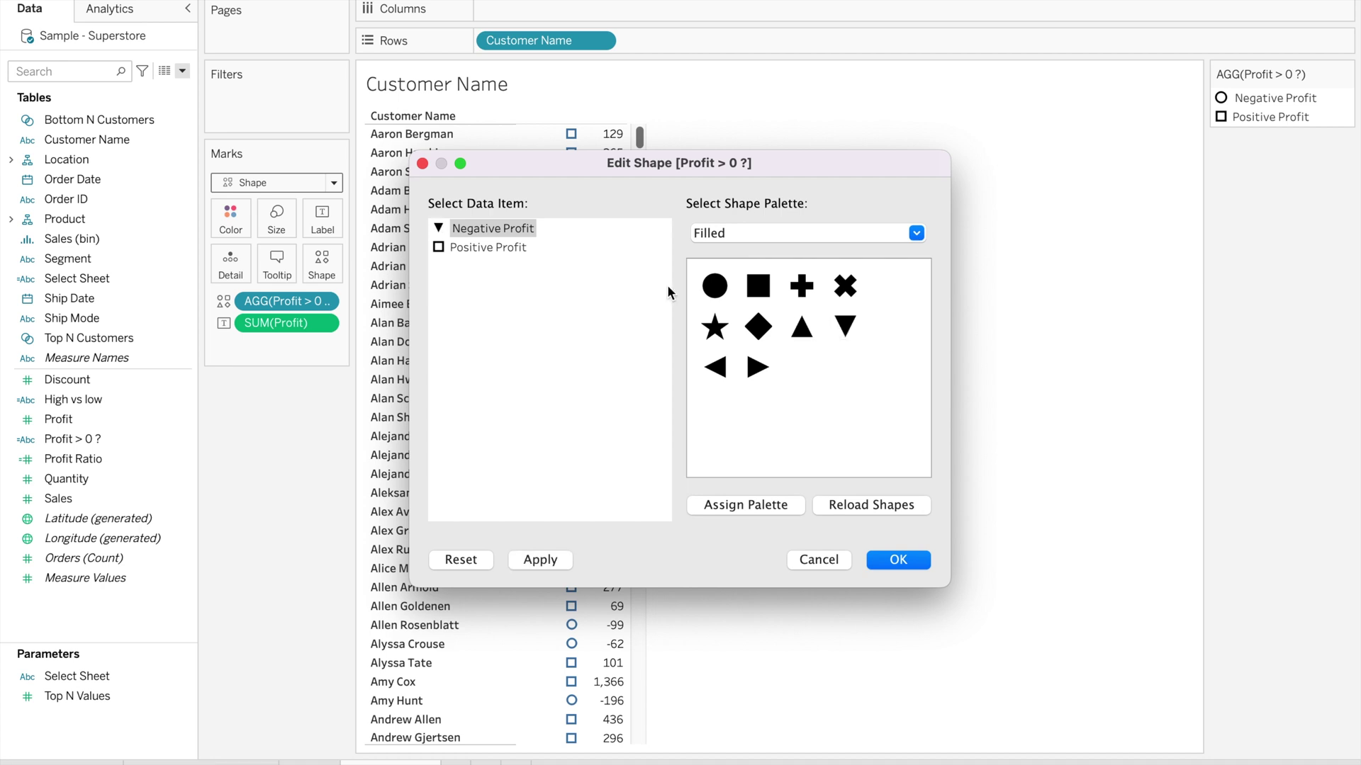
click(505, 248)
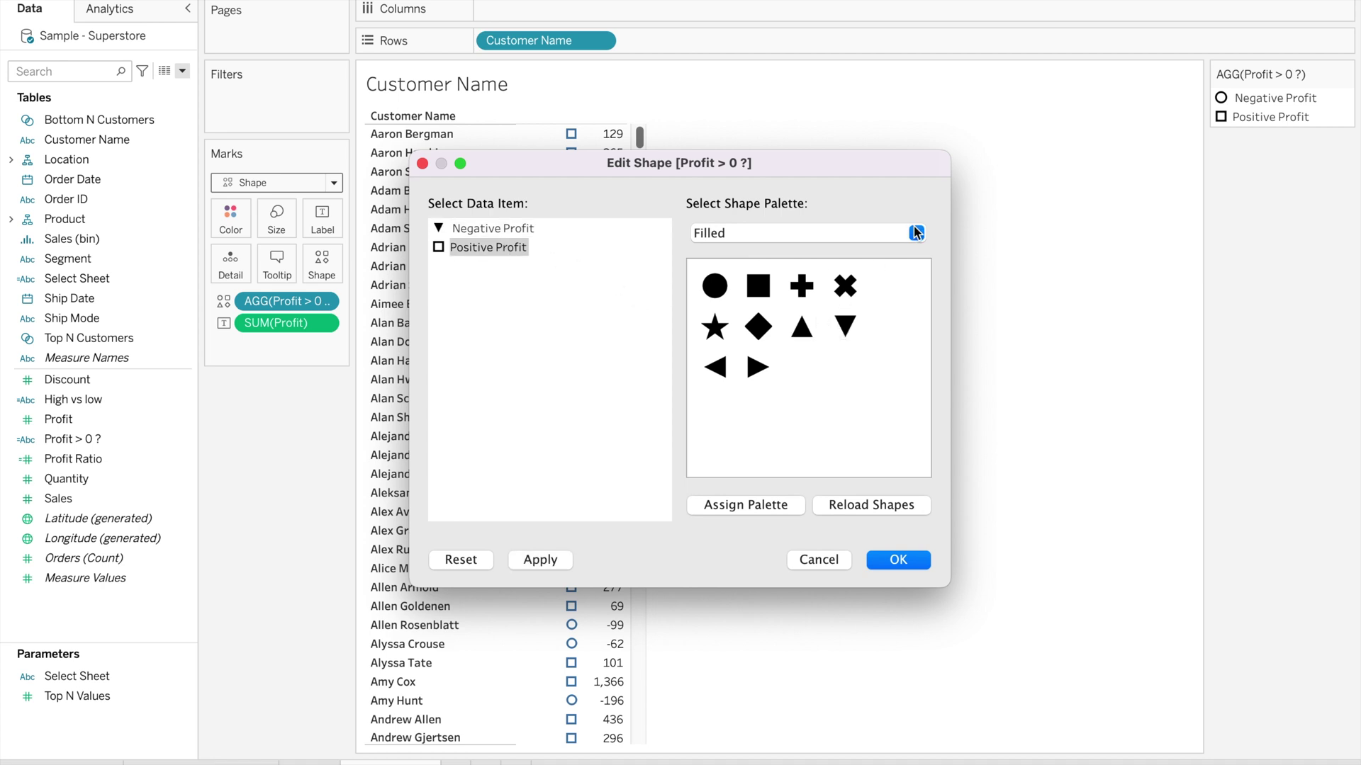
click(808, 328)
click(898, 560)
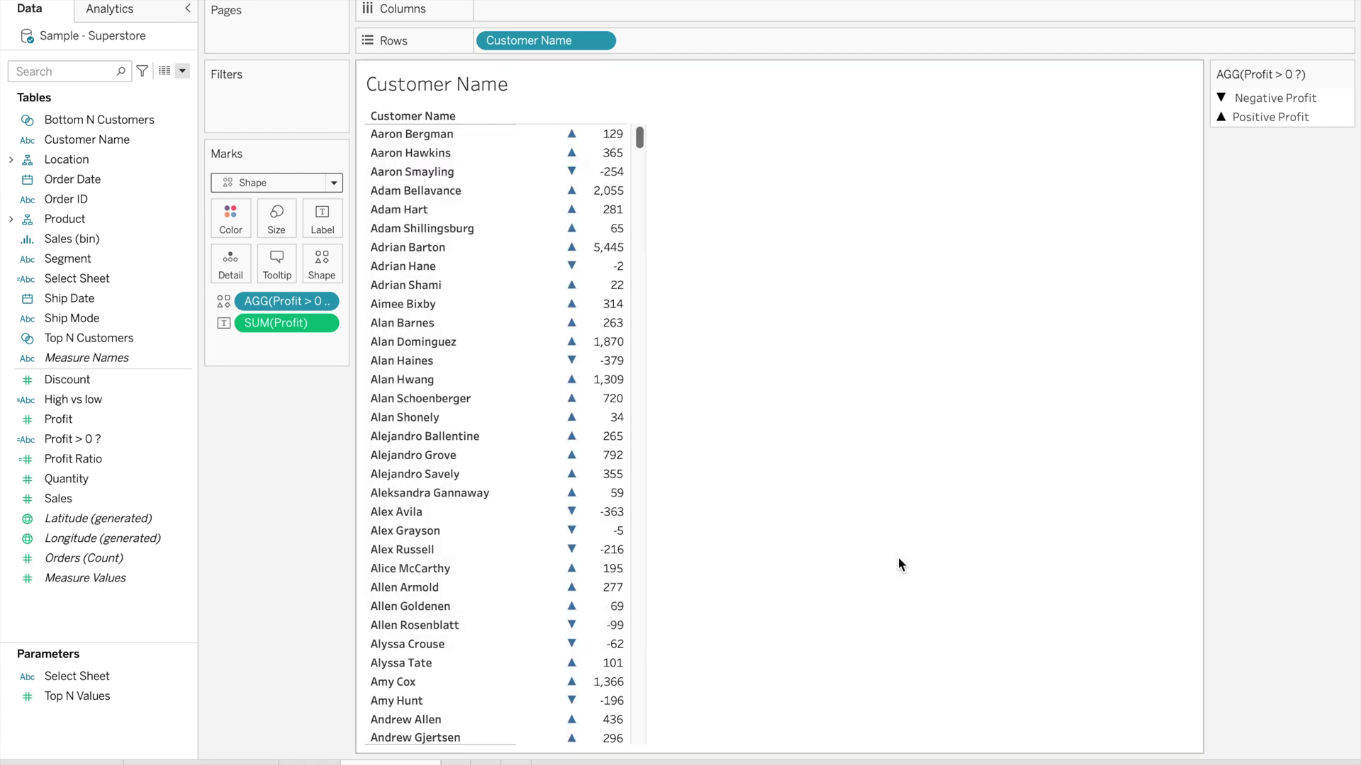
Color the marks by the Profit > 0 ? field and assign green to Positive Profit
click(86, 438)
drag(87, 438, 223, 222)
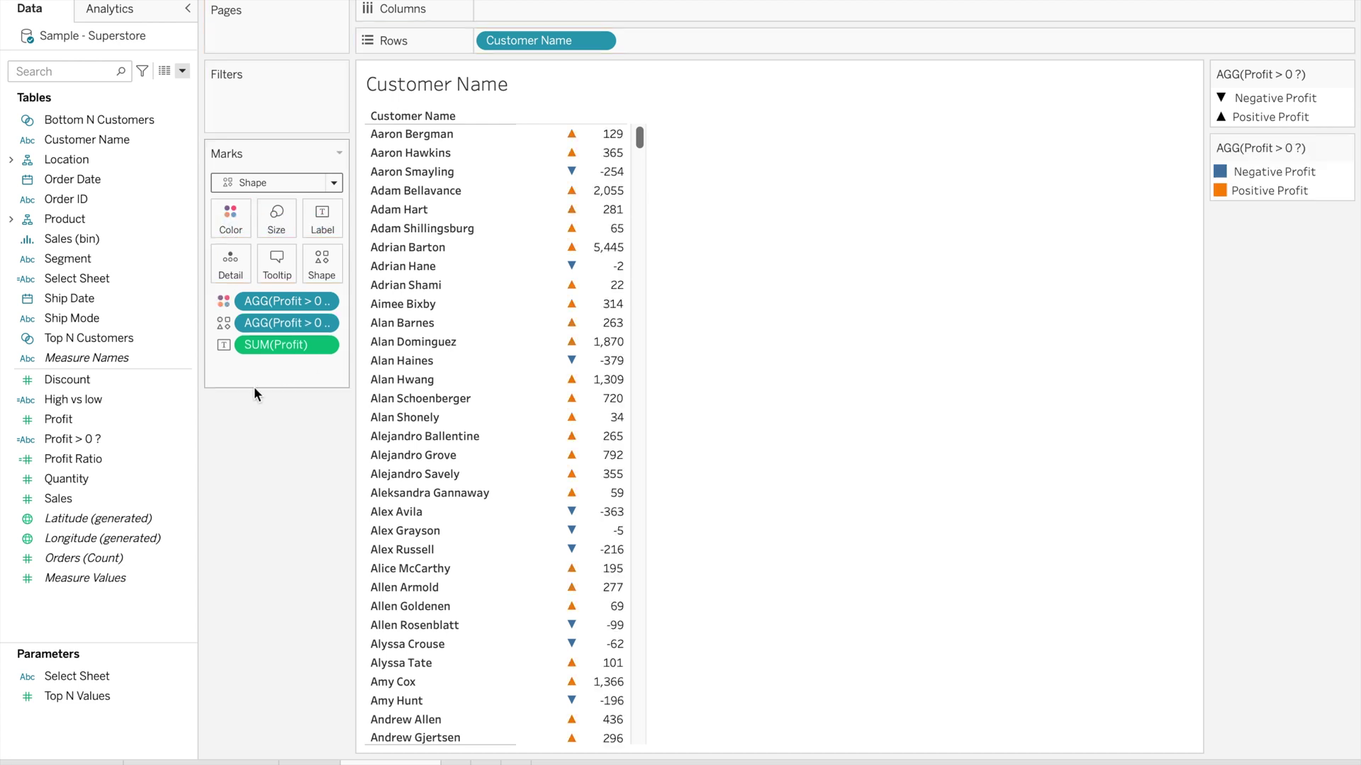
click(238, 211)
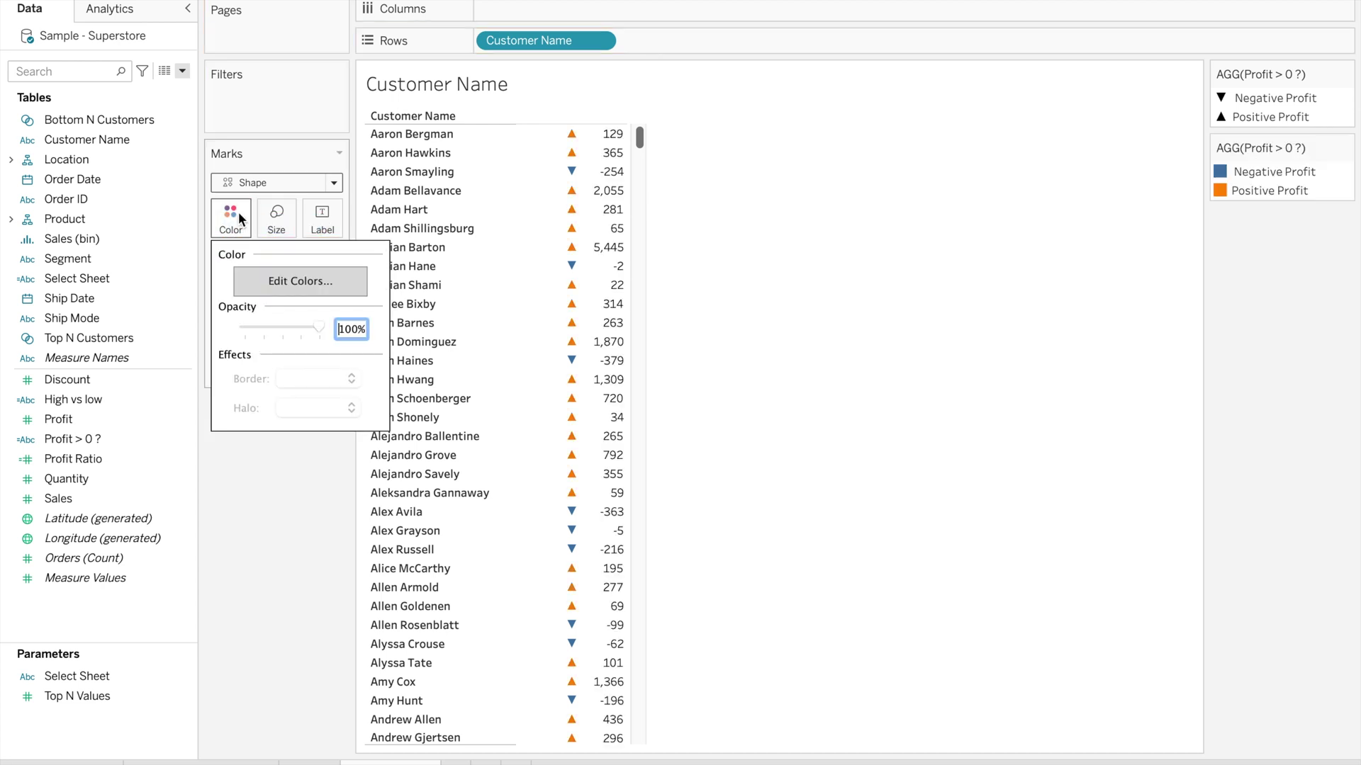
click(322, 276)
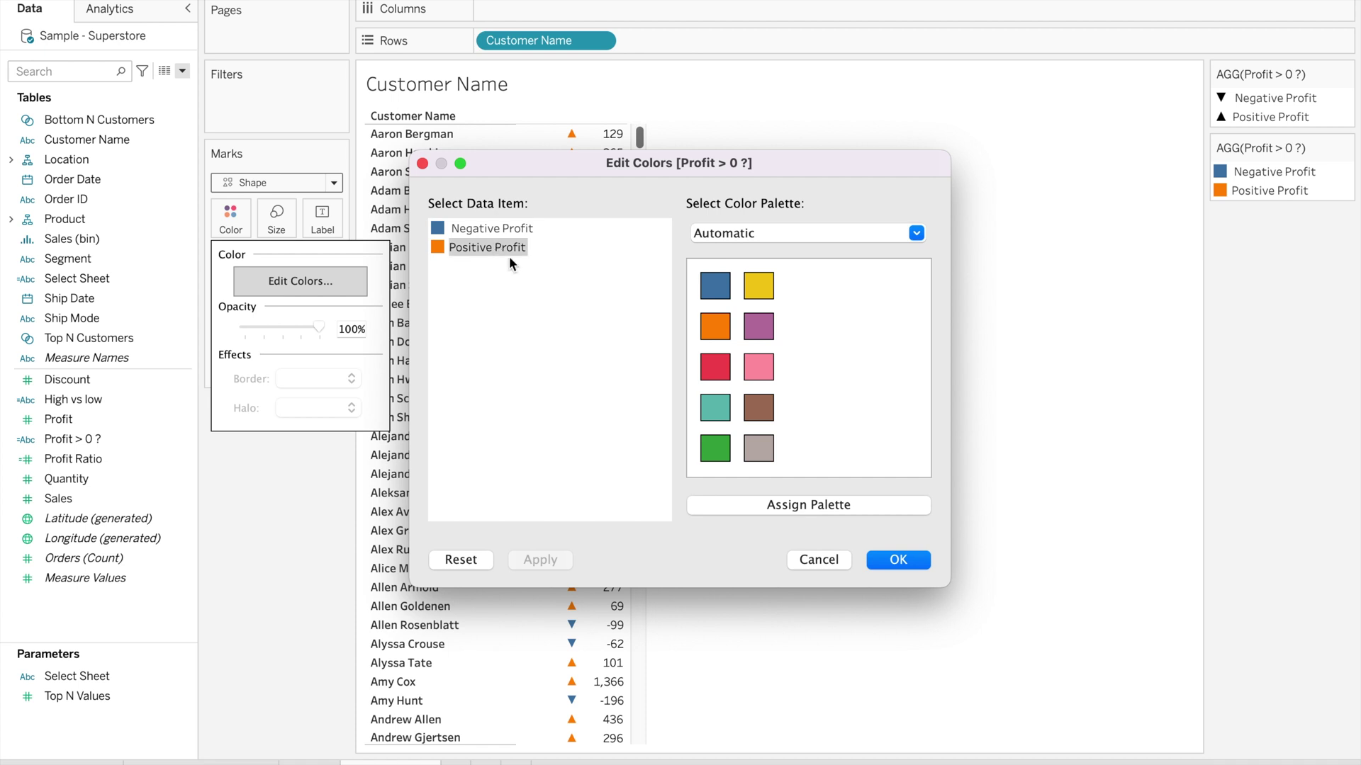
click(718, 455)
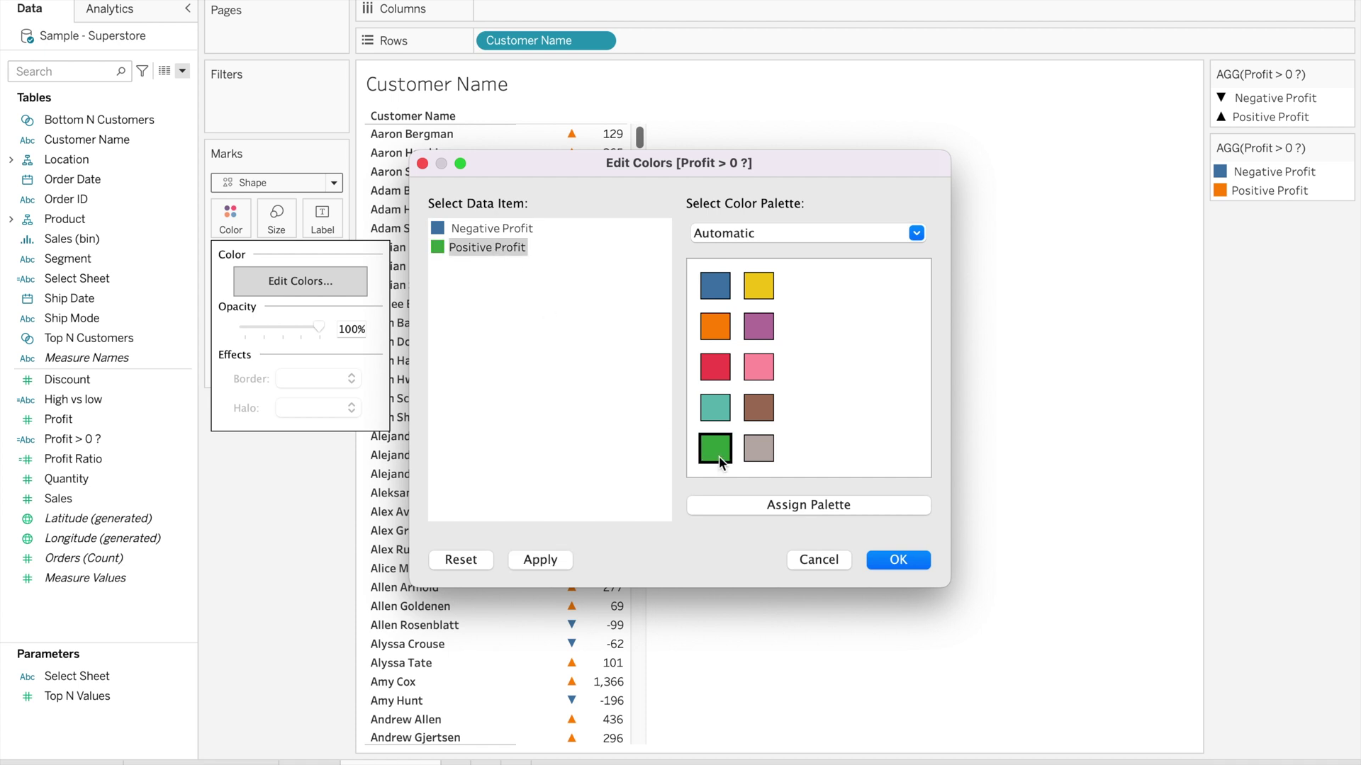
Assign the darkest shade of the Red palette to Negative Profit and apply the colors
click(515, 226)
click(916, 233)
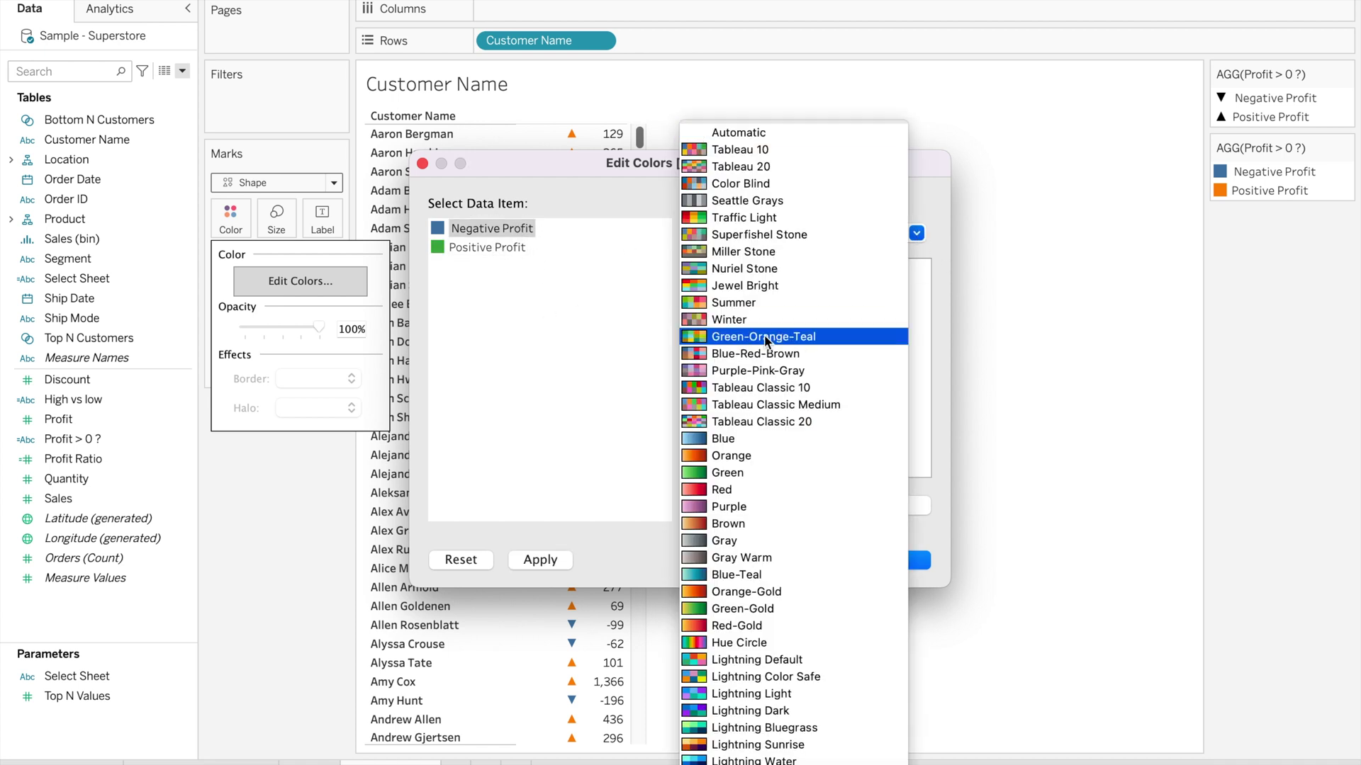
click(747, 490)
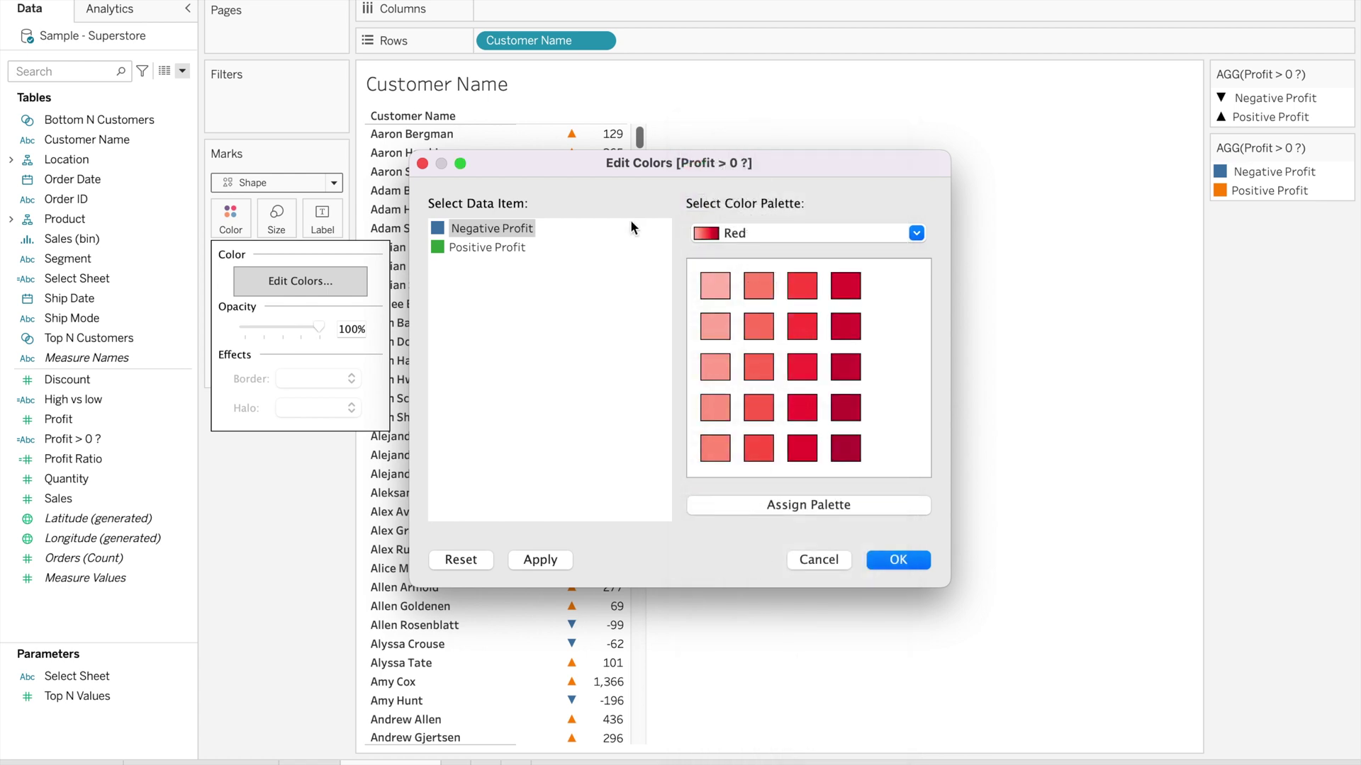
click(845, 448)
click(898, 559)
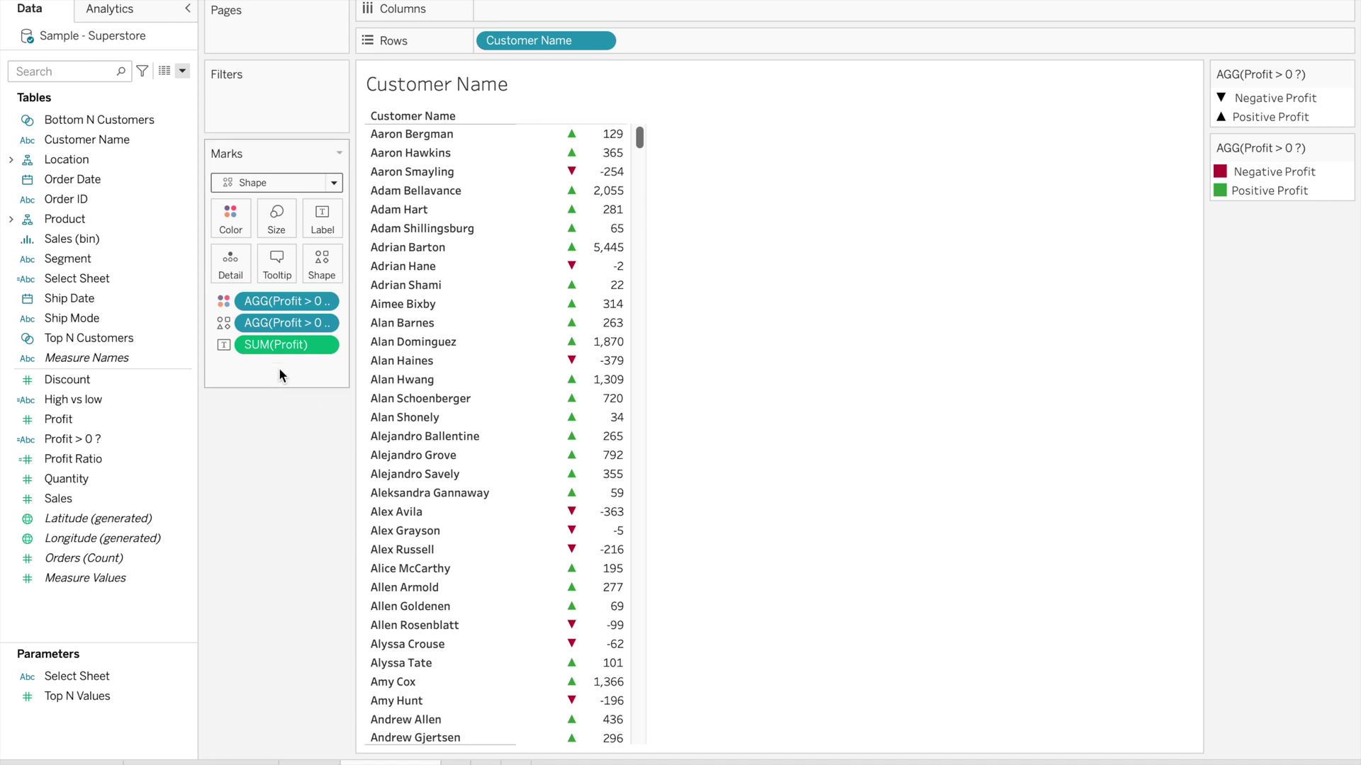
Remove the Profit labels from the marks and add a visible Profit > 0 ? filter with both values included
drag(288, 348, 271, 453)
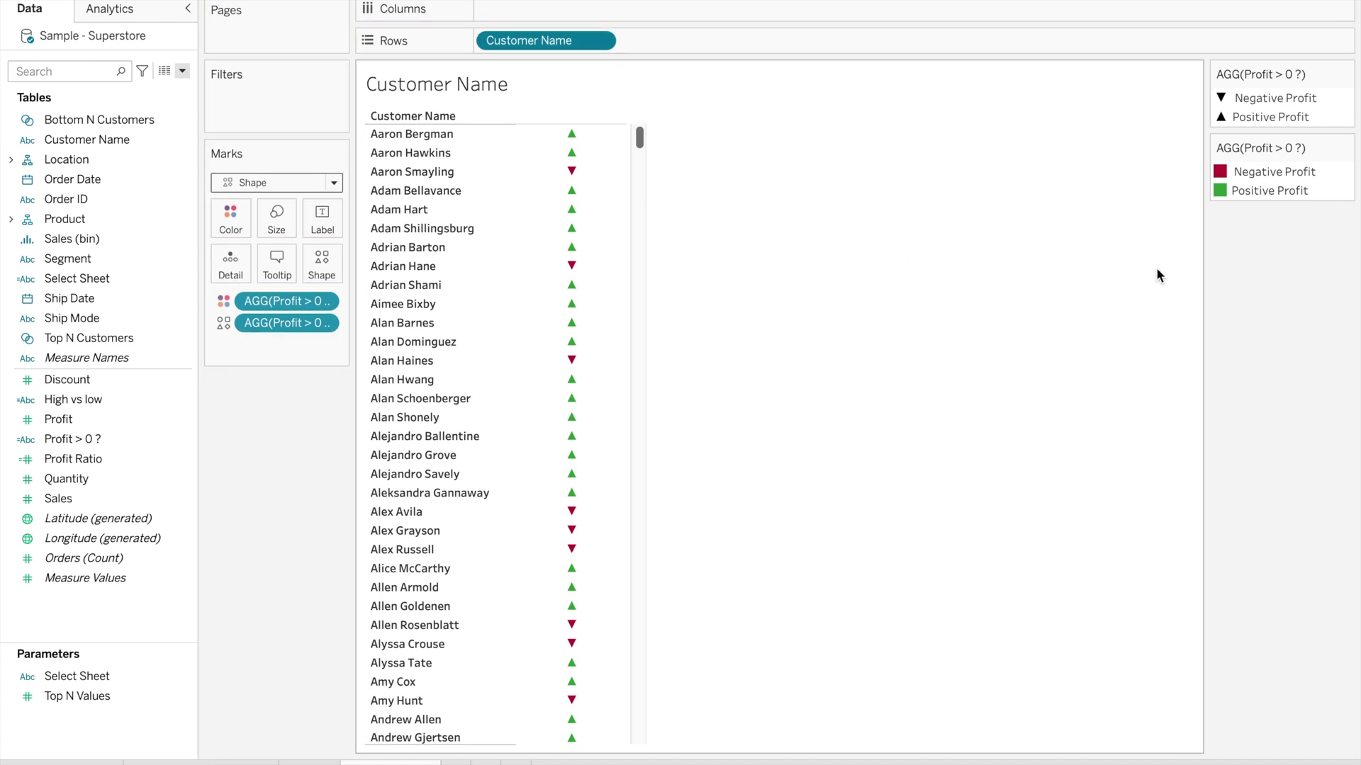
click(162, 445)
drag(121, 438, 285, 92)
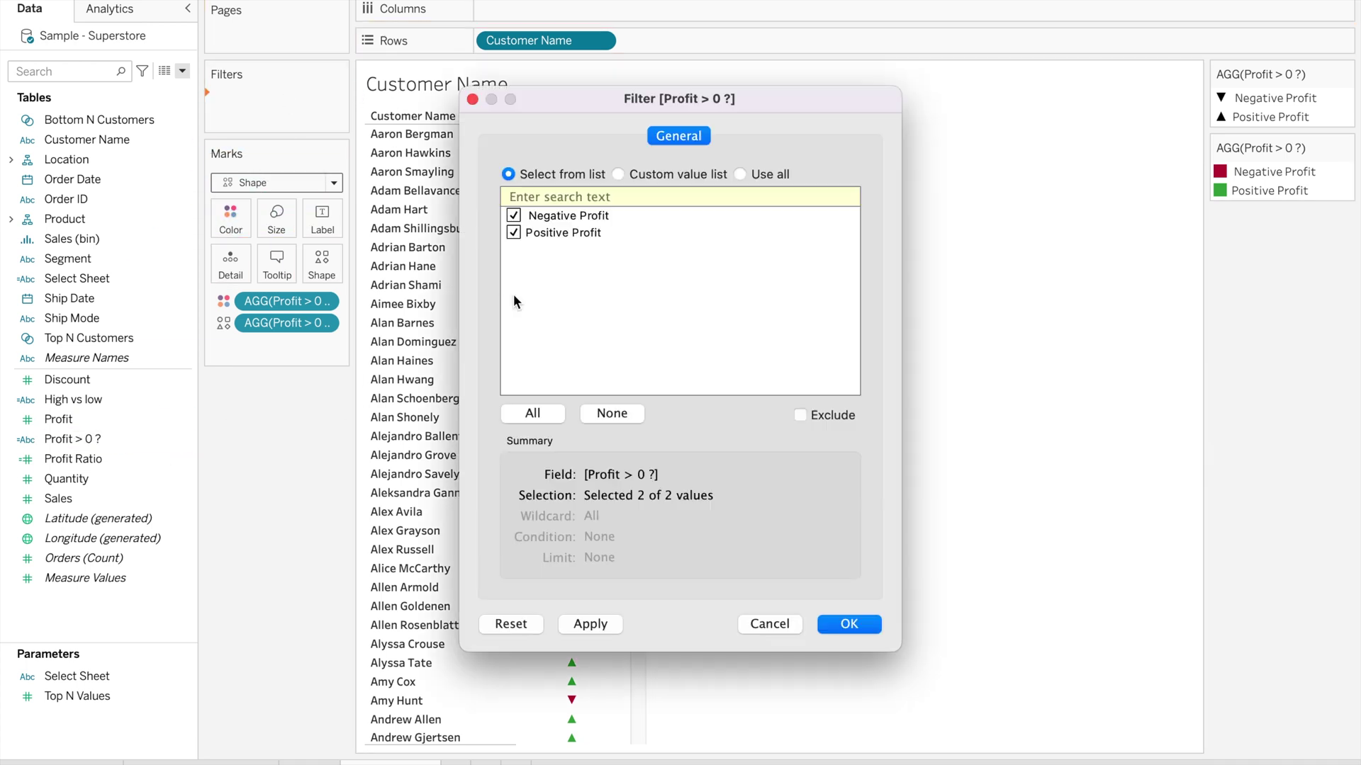
click(849, 622)
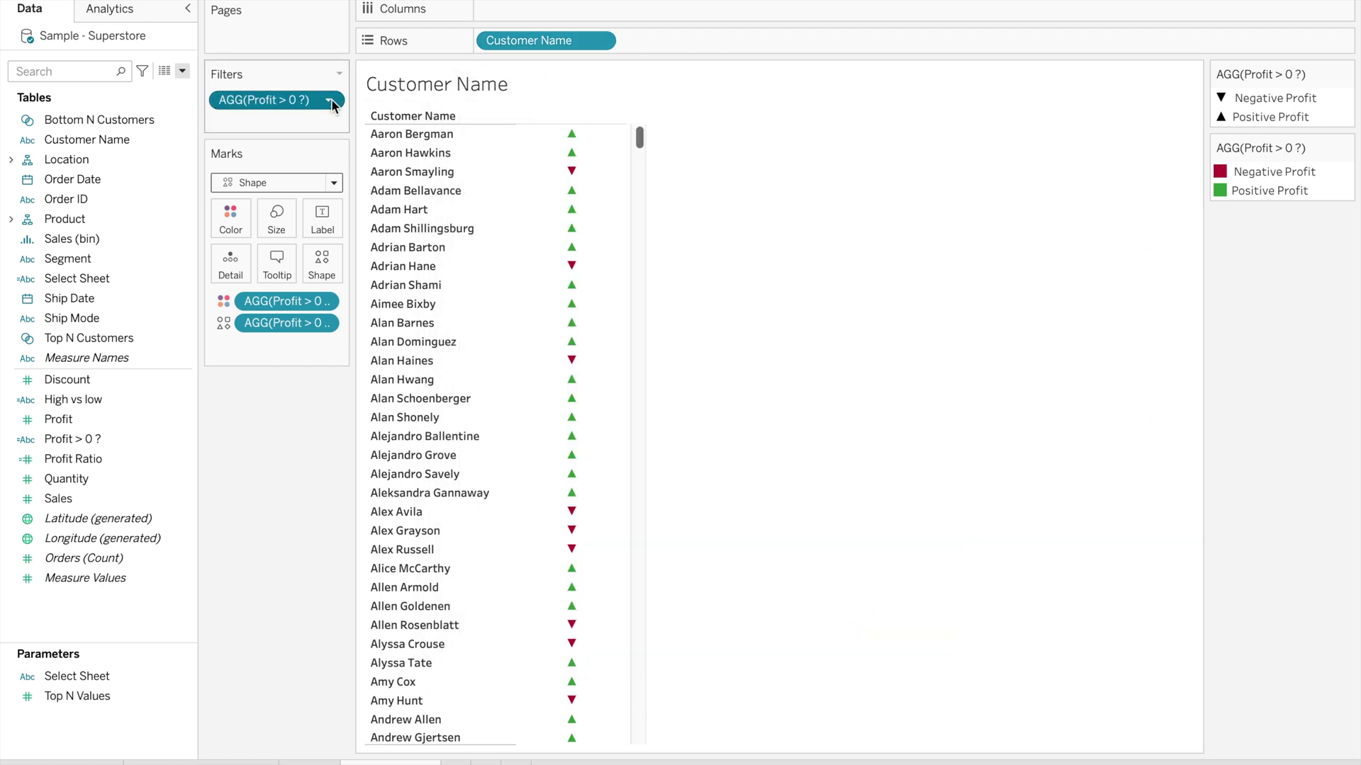
click(328, 100)
click(304, 149)
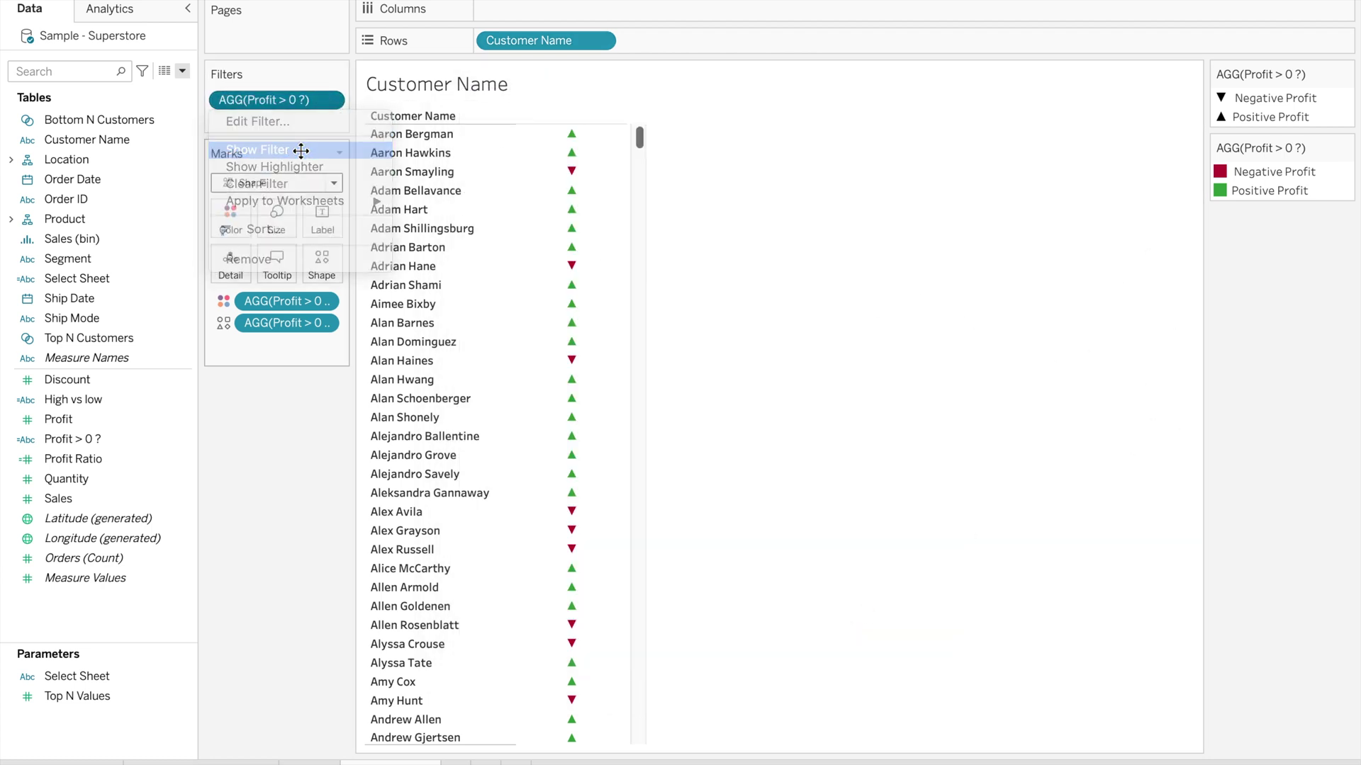
Hide the shape and color legends of Profit > 0 ?
click(1344, 170)
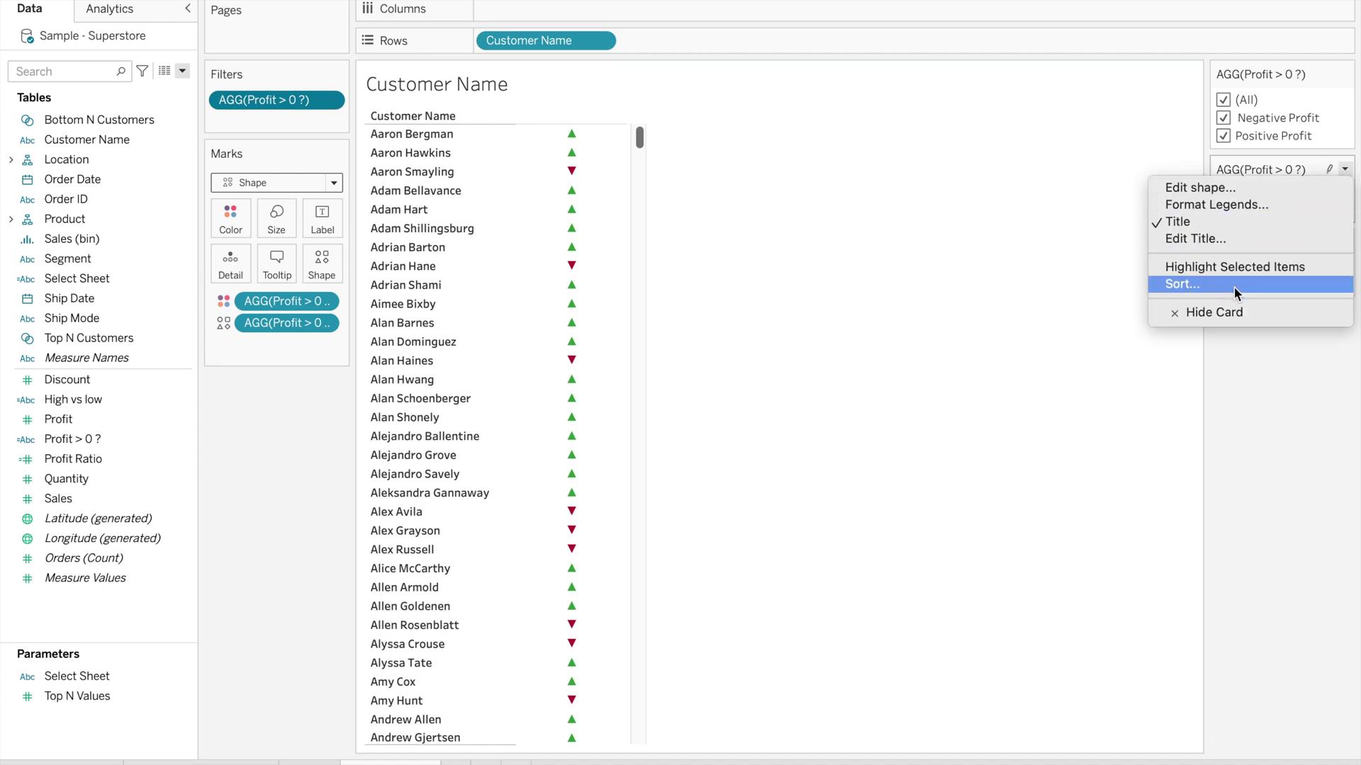
click(1235, 313)
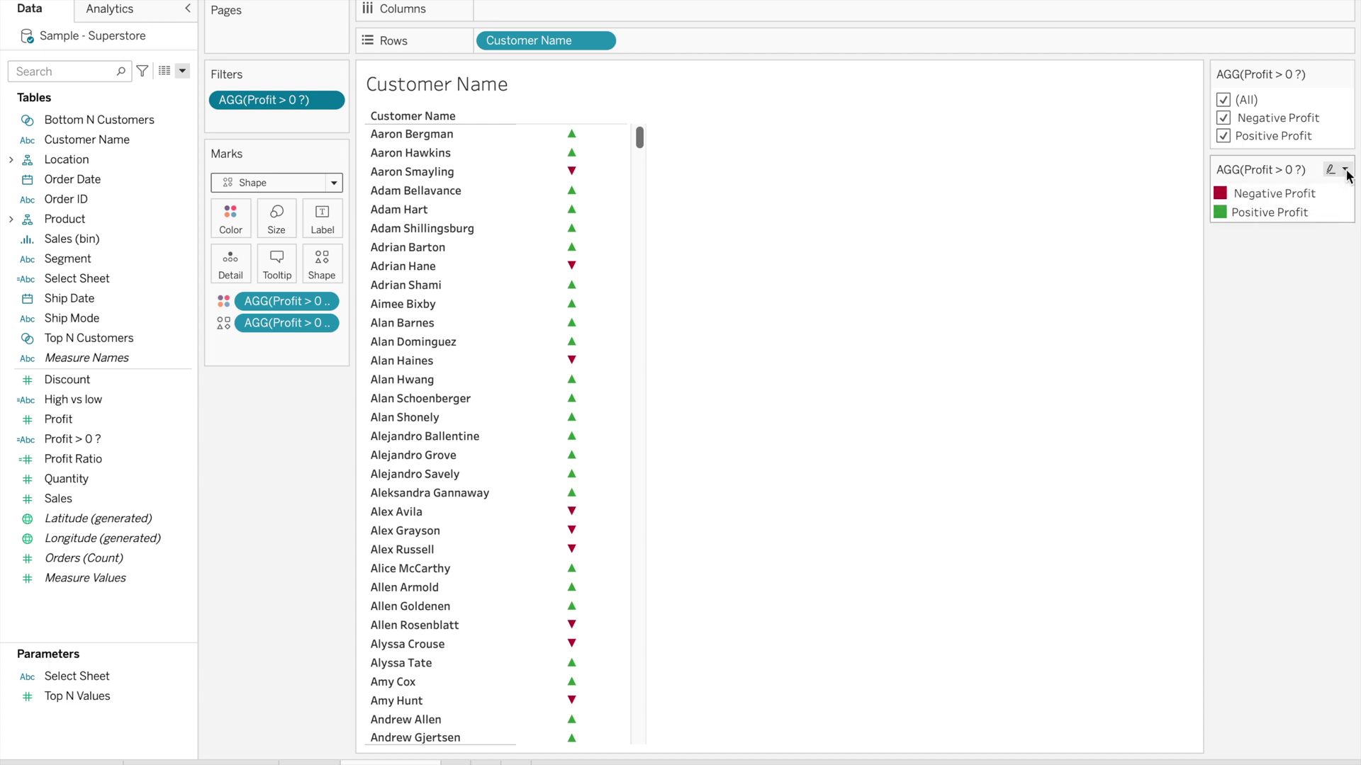
click(1345, 170)
click(1233, 312)
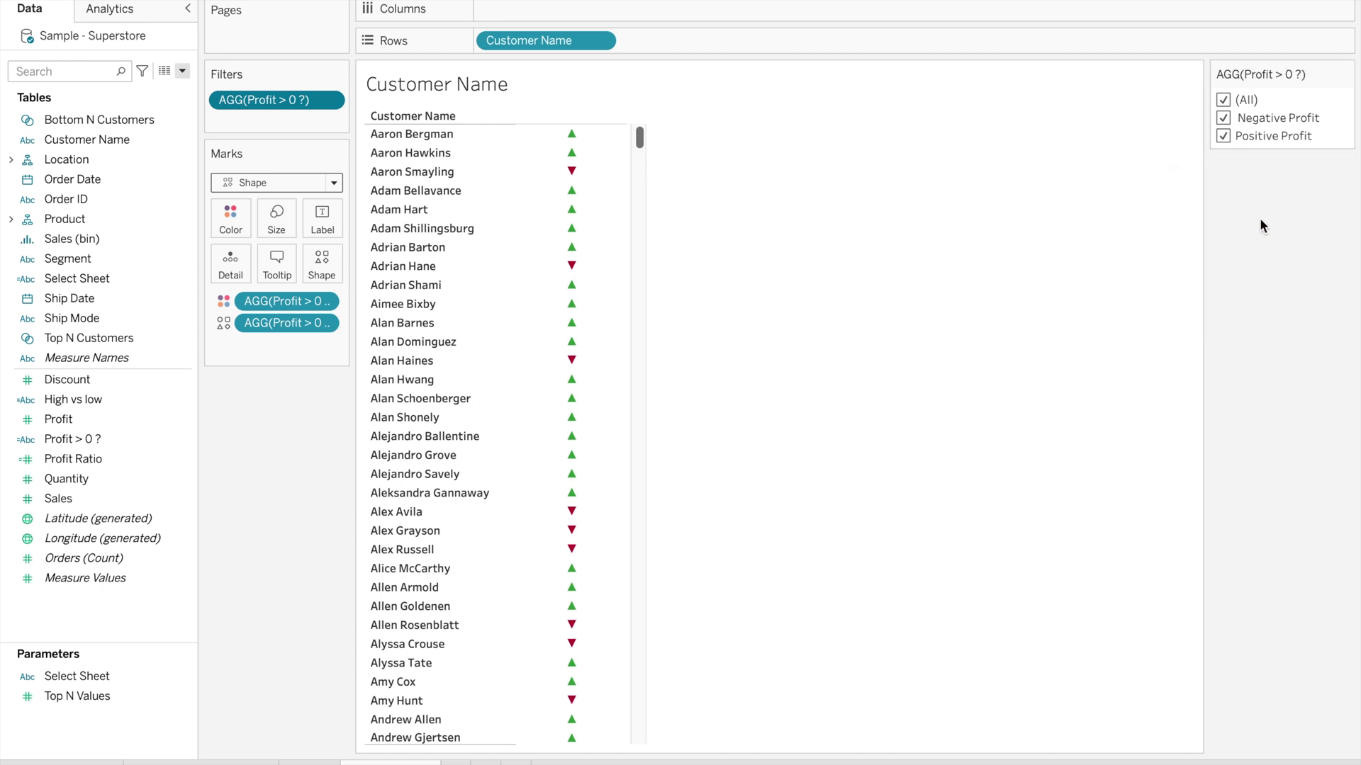
Filter the customer list to Positive Profit only, and switch the filter to Negative Profit only
click(1226, 115)
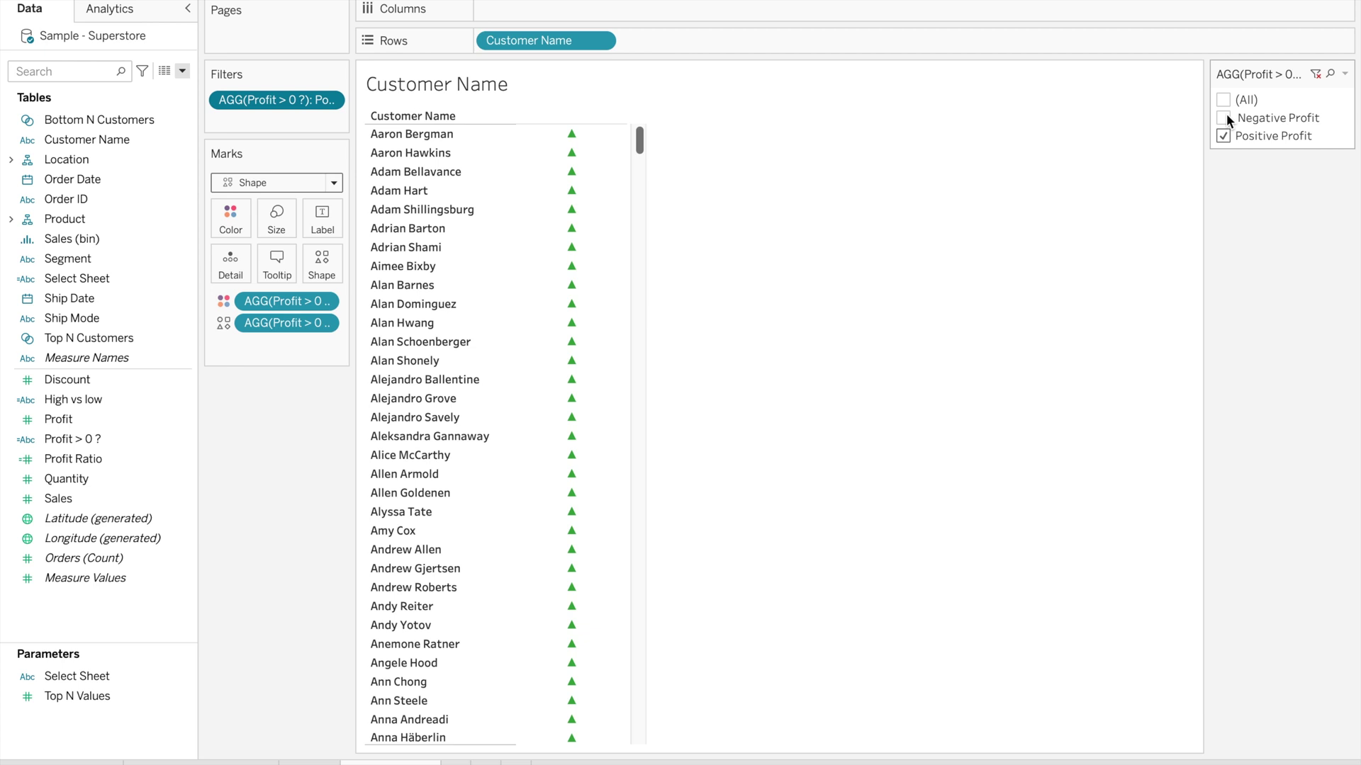
click(1224, 135)
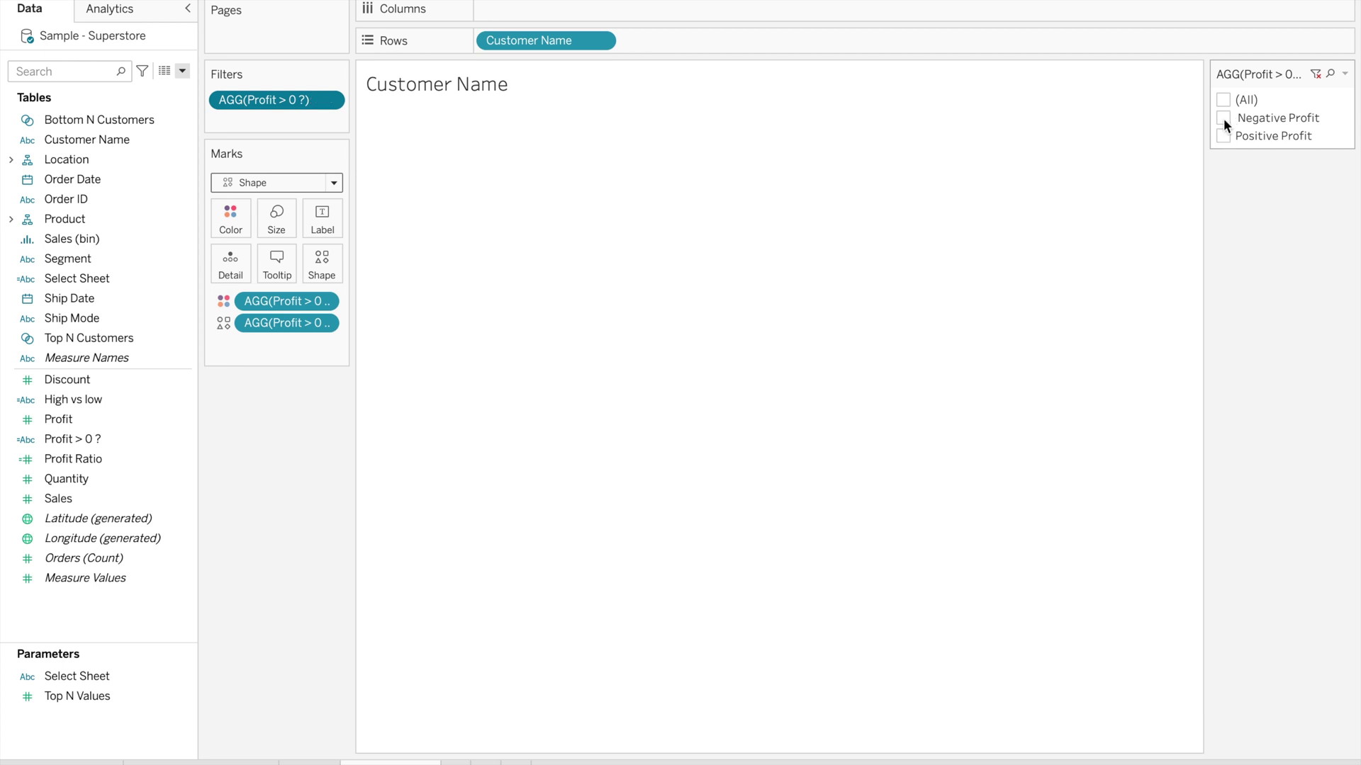
click(1223, 117)
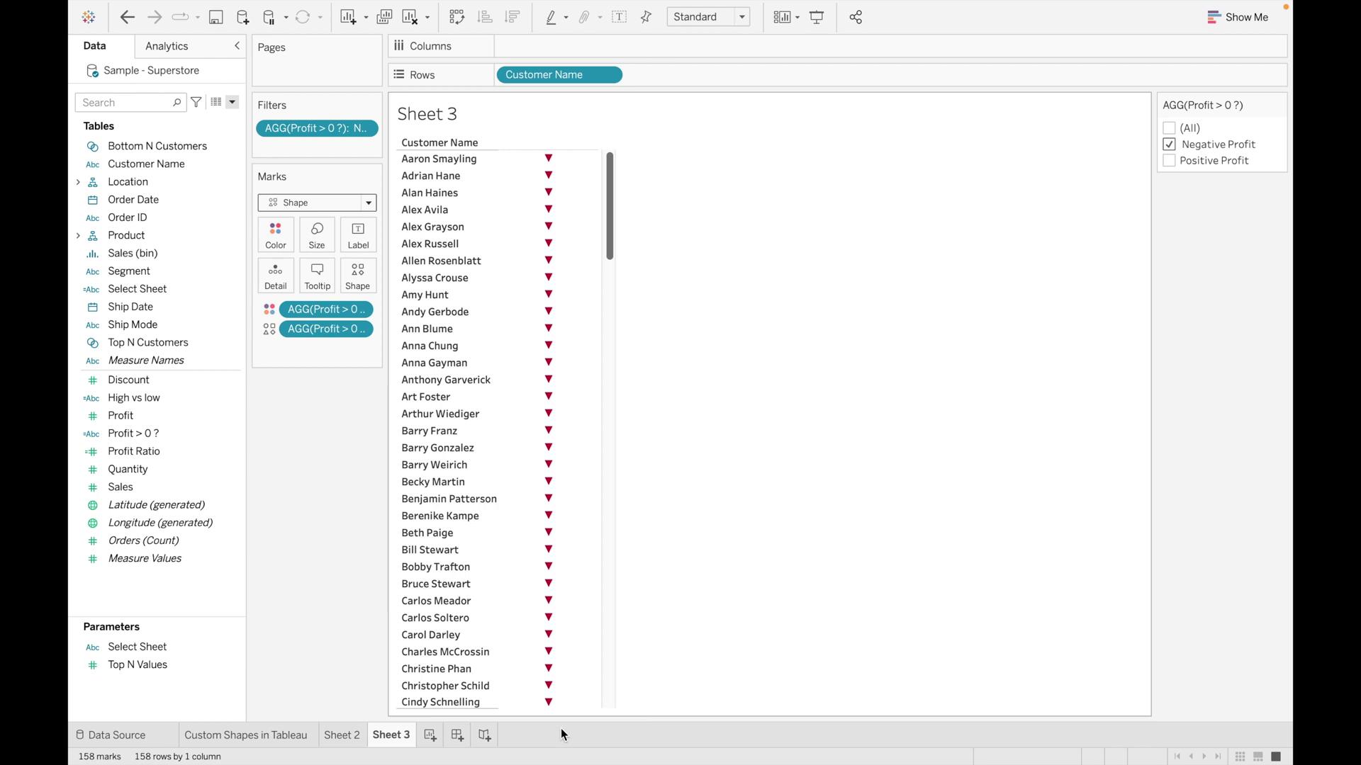
Create a new dashboard and set its fixed size to 700 px wide by 700 px high
click(459, 738)
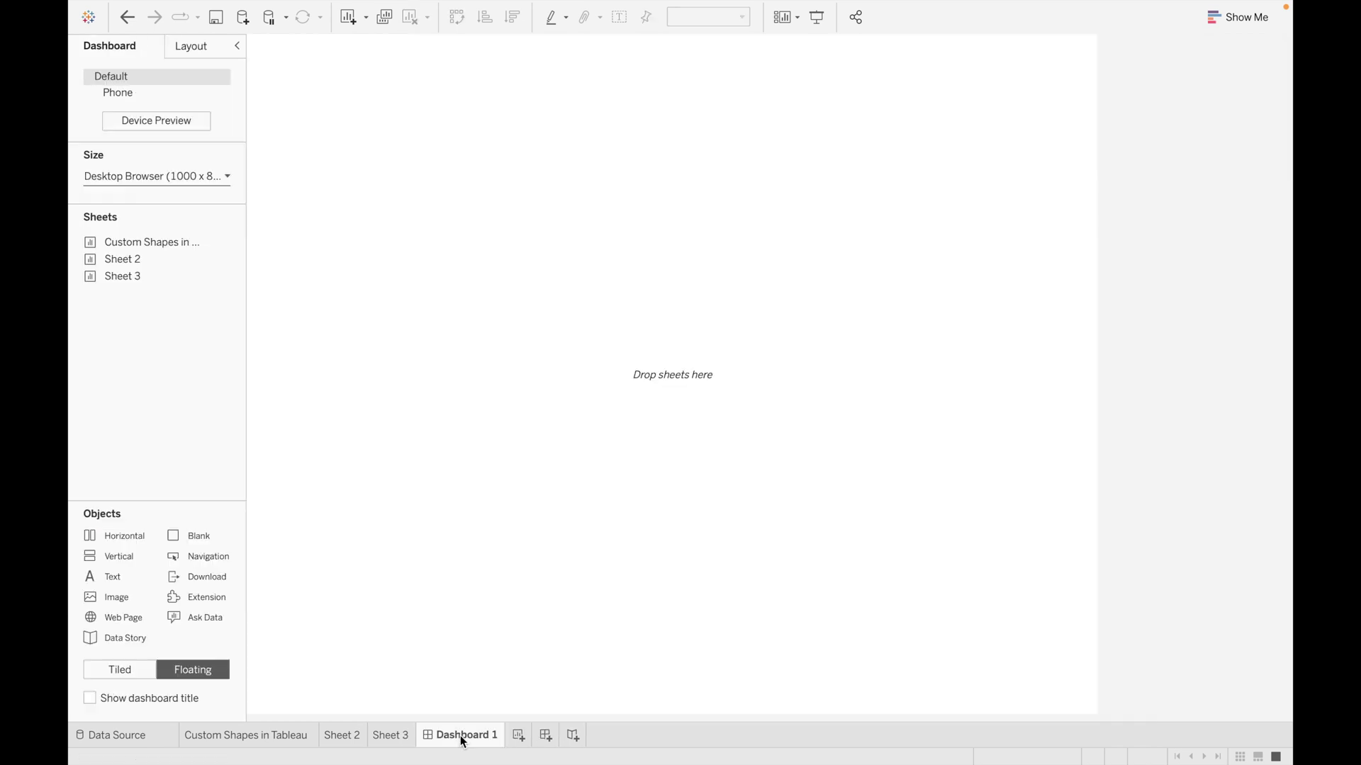
click(216, 170)
click(127, 280)
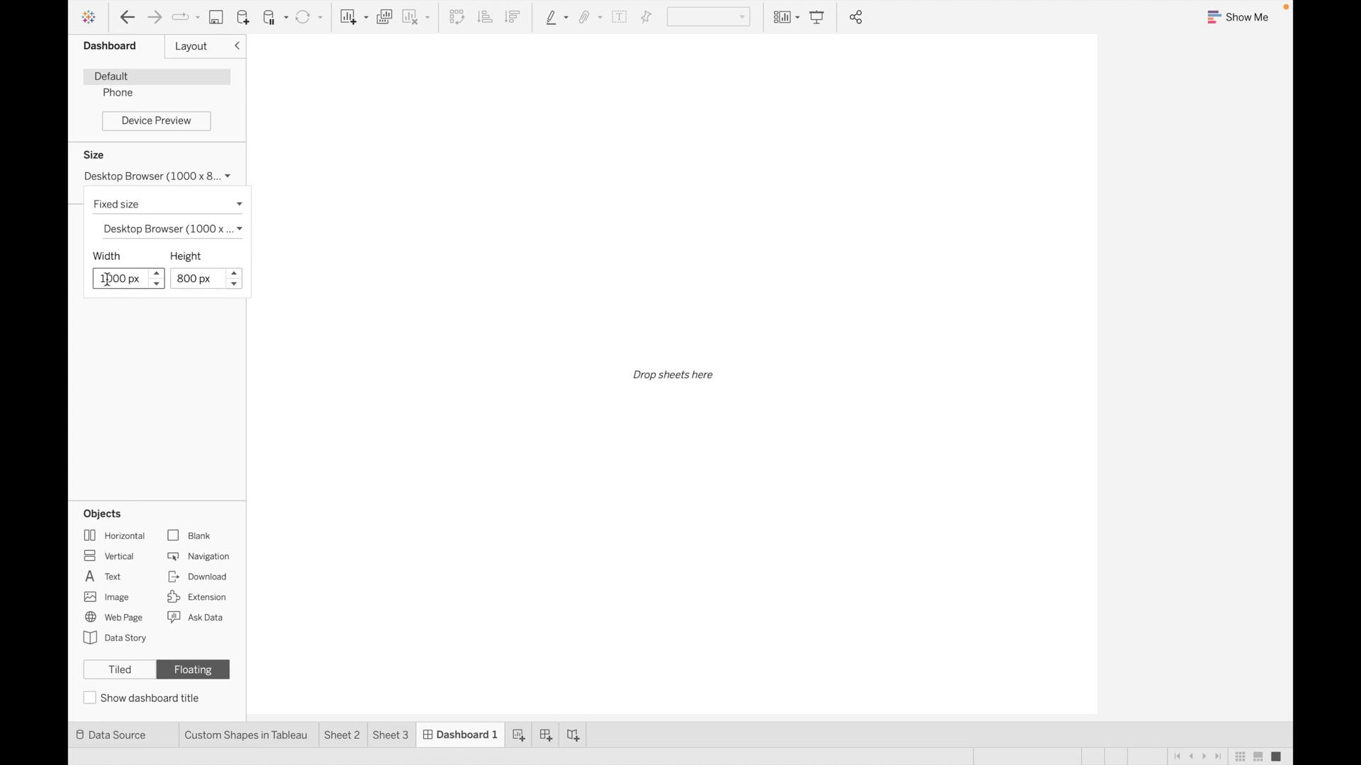
click(106, 279)
key(BackSpace)
text(7)
key(Delete)
click(178, 278)
key(BackSpace)
text(7)
click(165, 386)
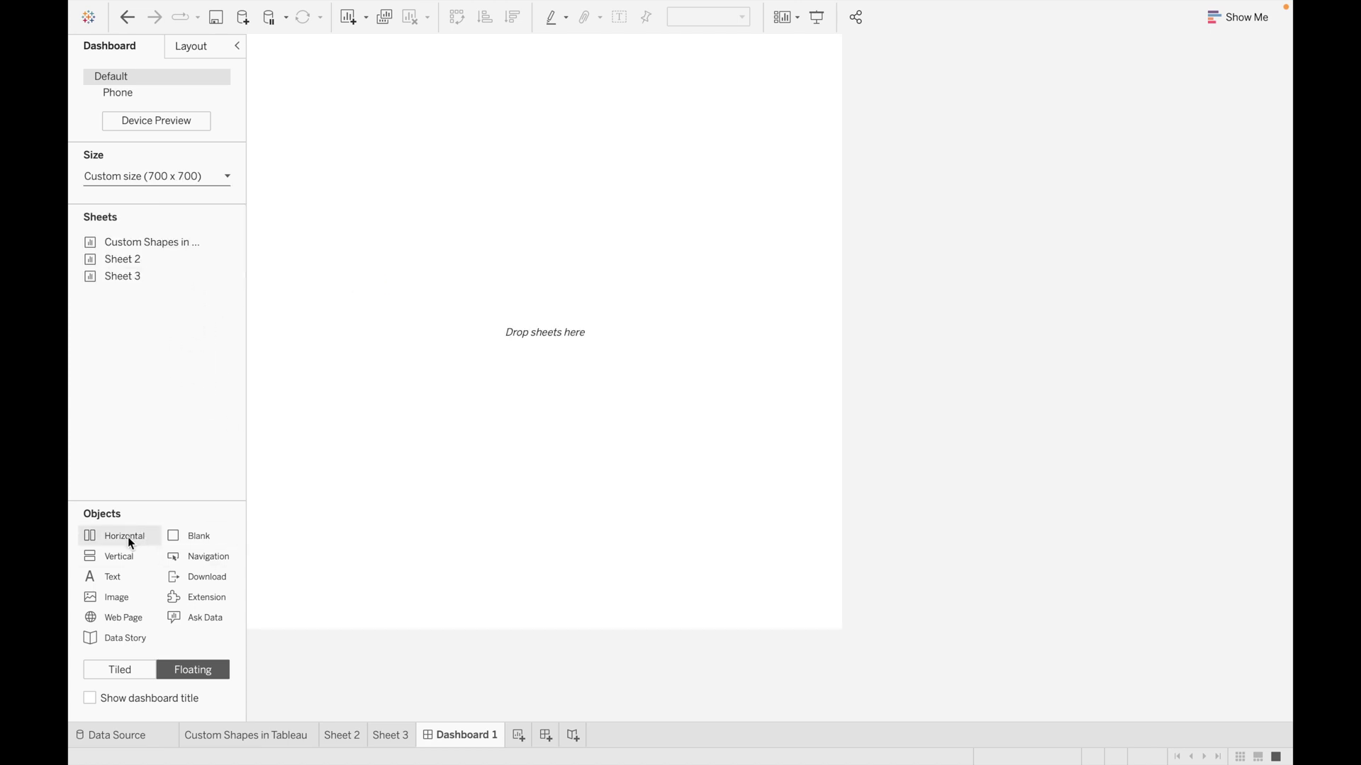
Add a tiled horizontal container filling the dashboard
drag(128, 537, 97, 510)
click(122, 670)
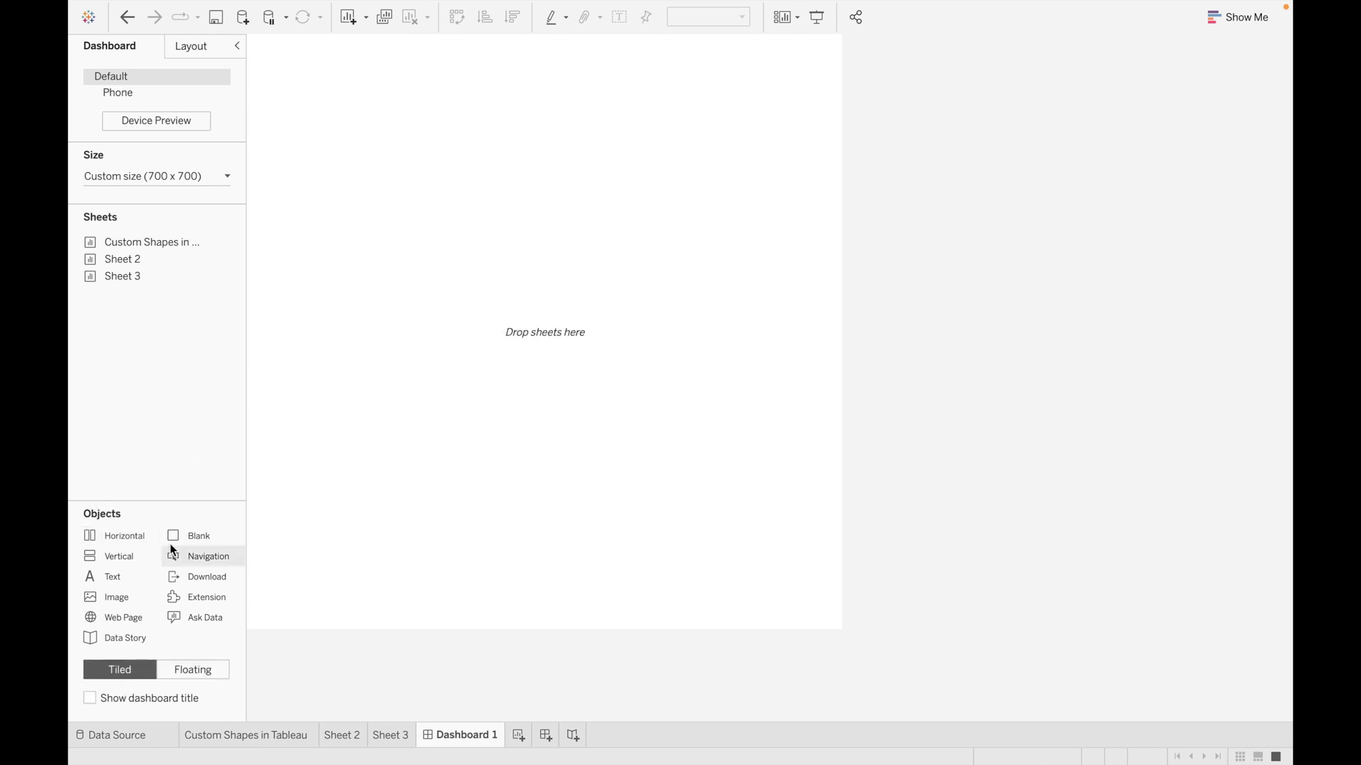
drag(128, 536, 423, 285)
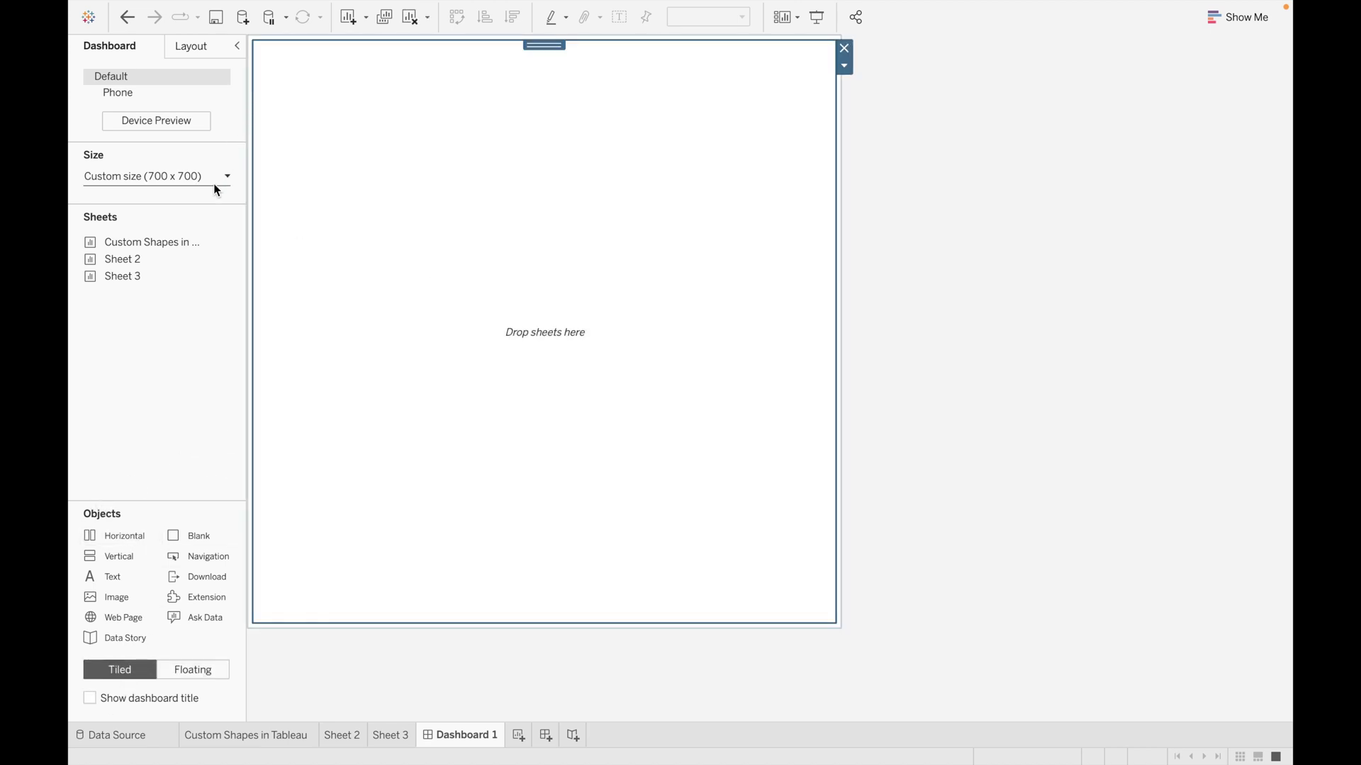
Give the horizontal container a light beige background, leaving its border at None
click(206, 46)
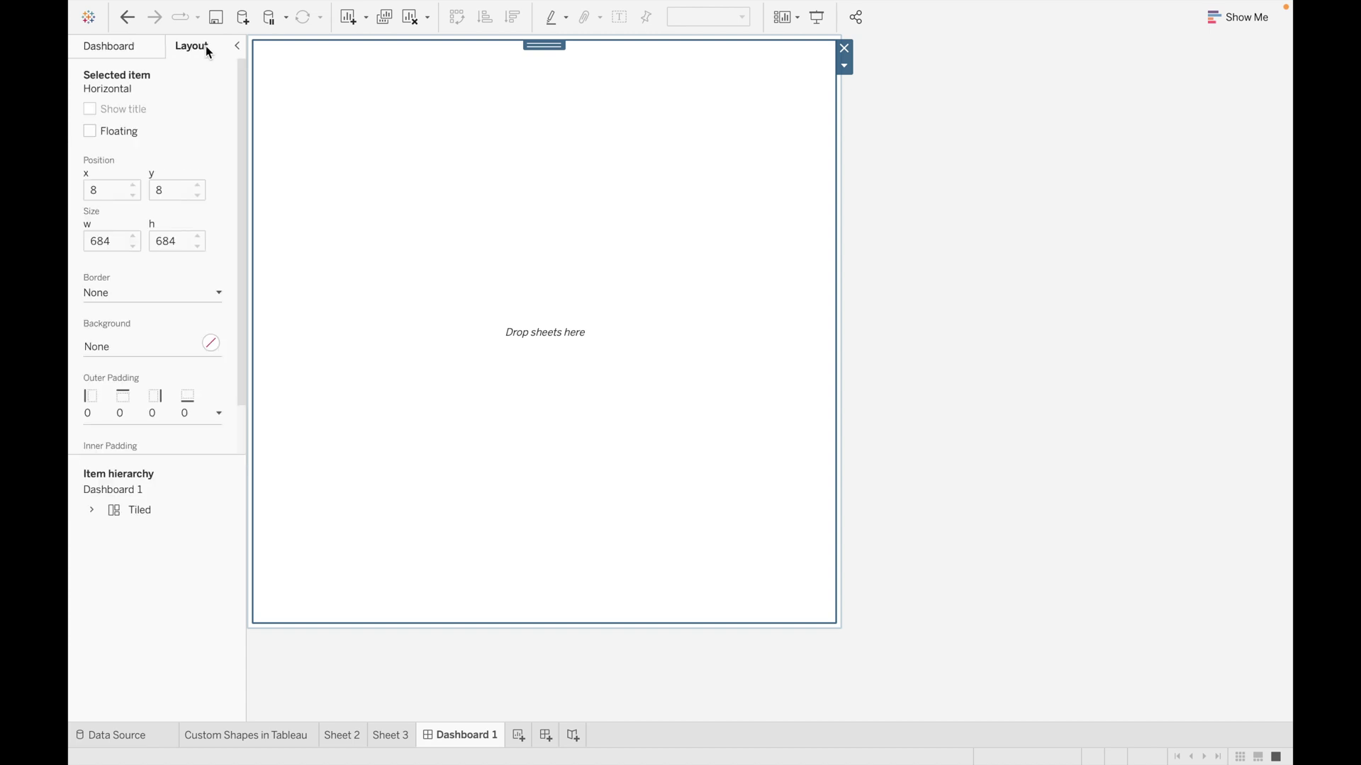
click(172, 349)
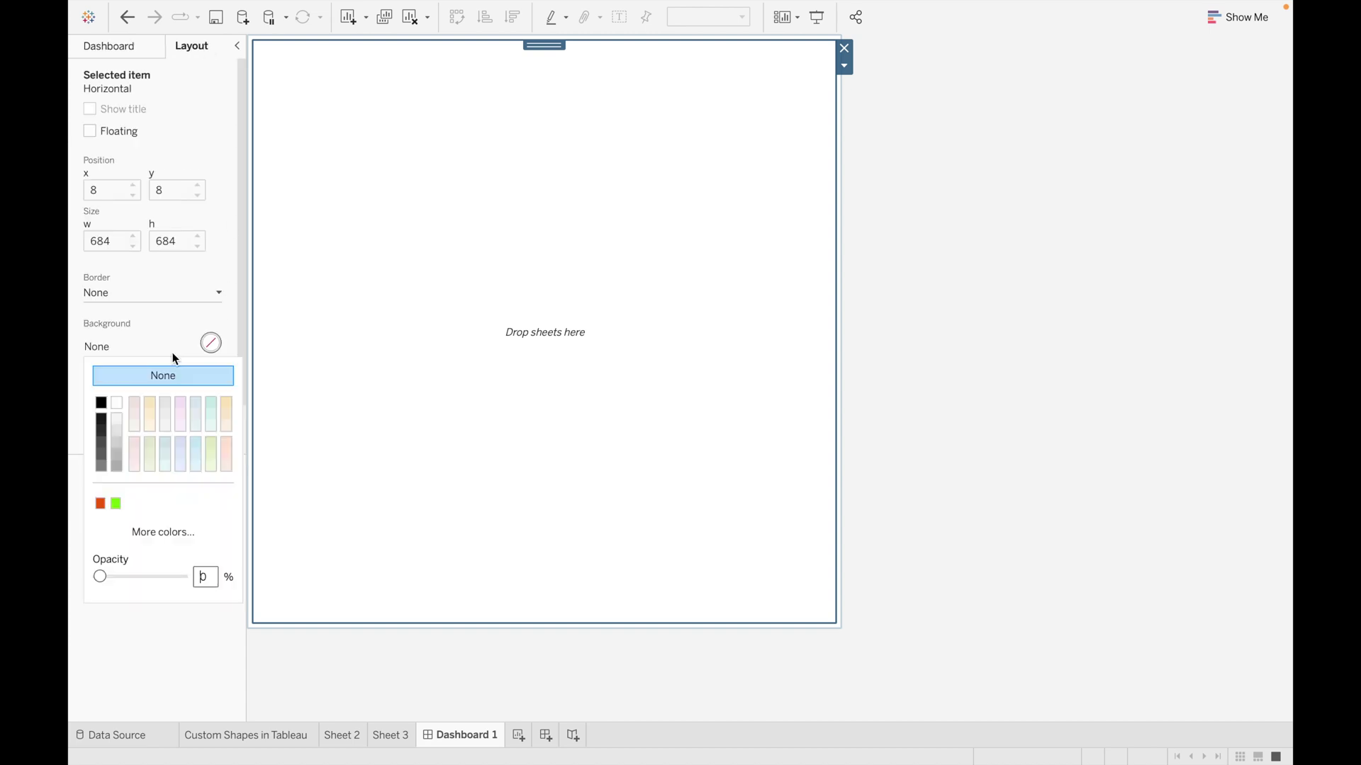
click(180, 398)
click(151, 402)
click(121, 292)
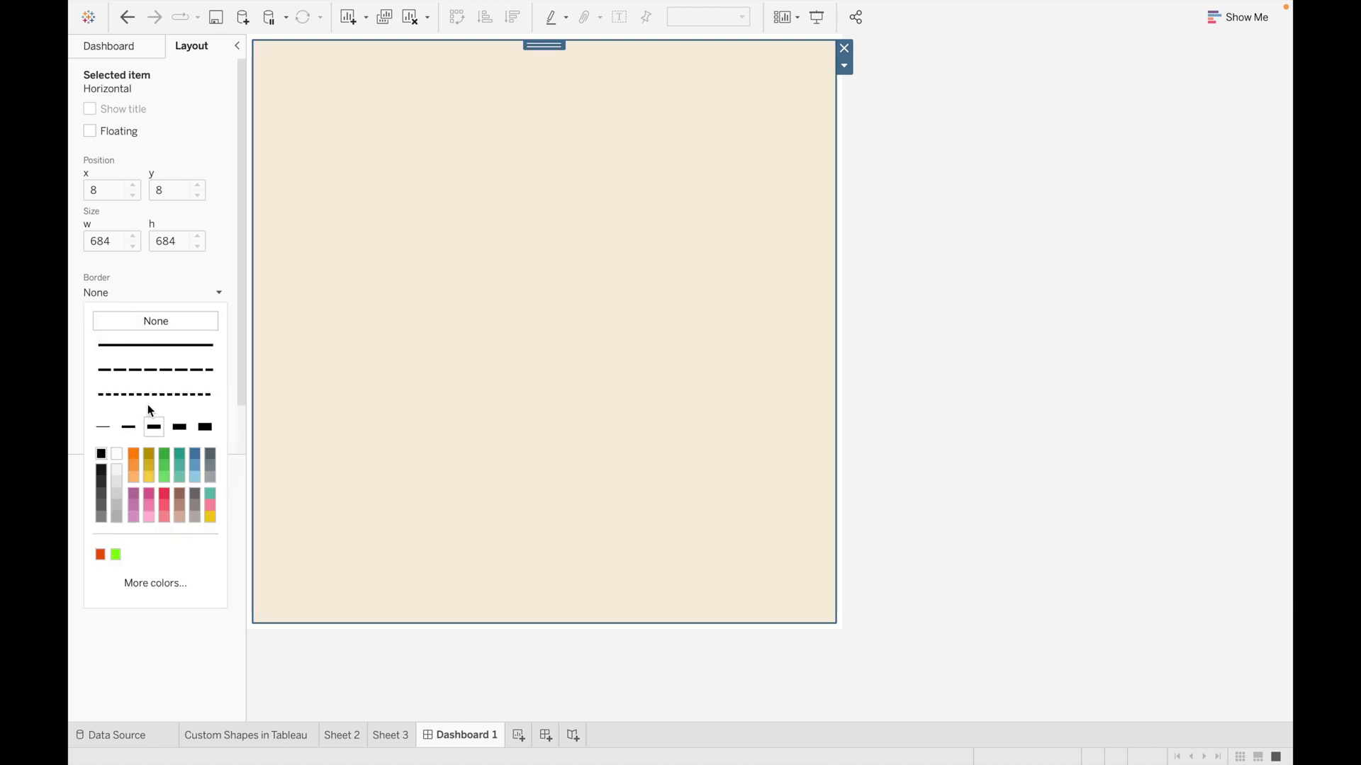
click(140, 51)
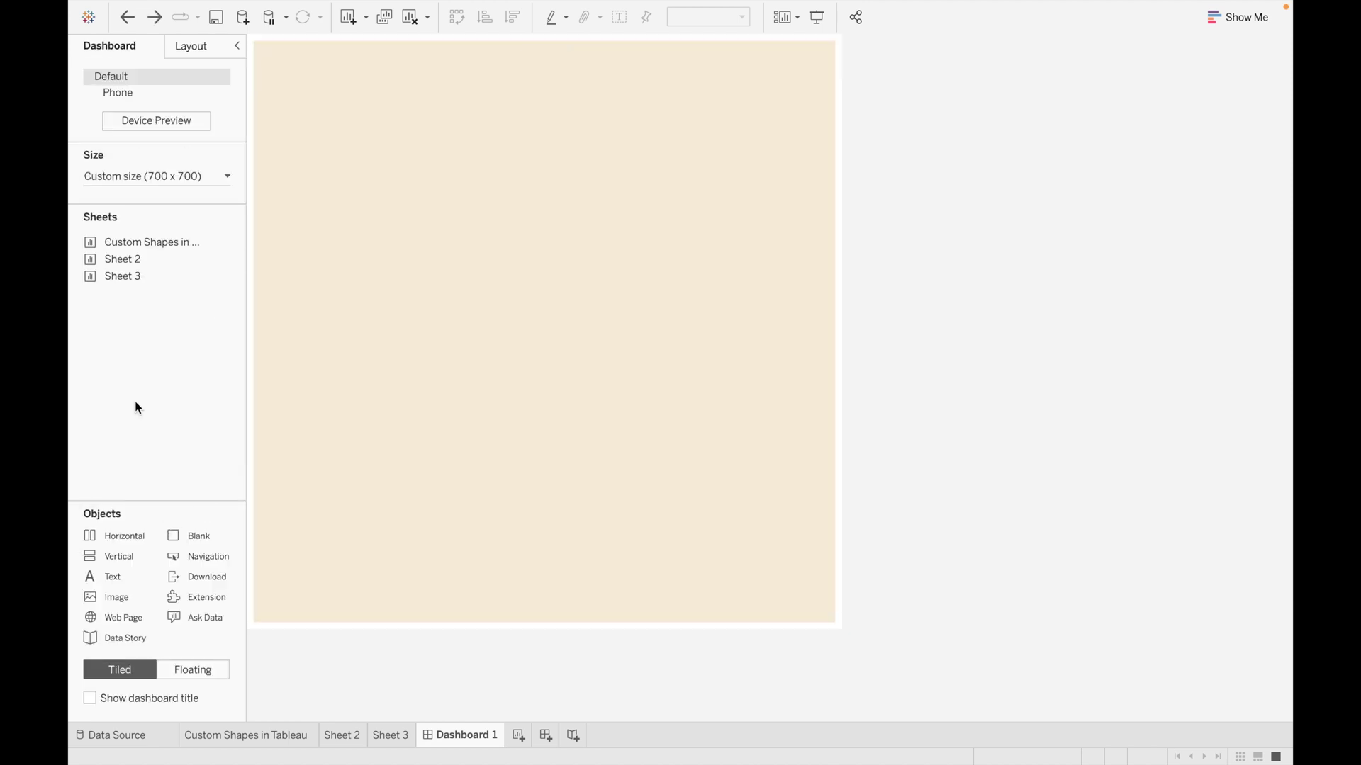
Add a floating text object near the upper edge of the dashboard reading "Use Shapes as Filter in Tableau"
click(202, 668)
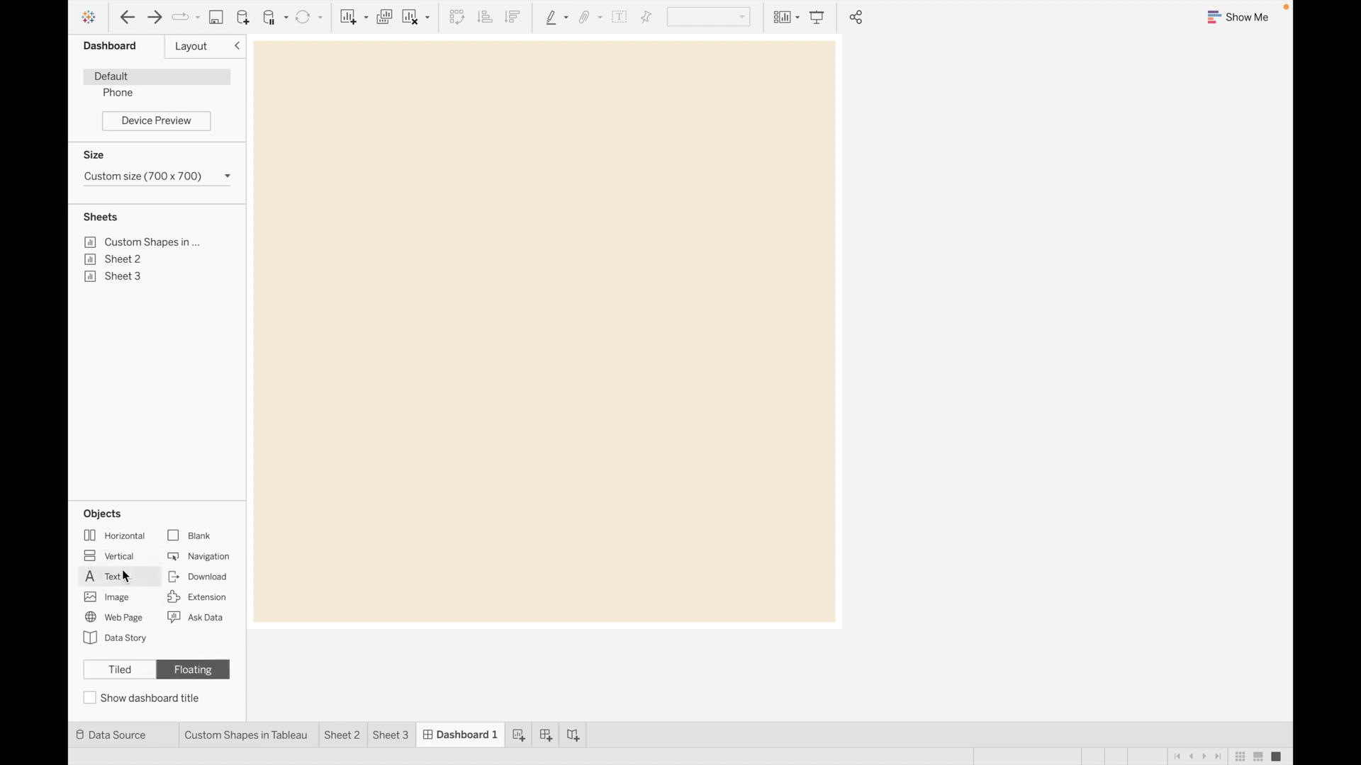
drag(135, 555, 274, 57)
text(Use Shapes as Fil)
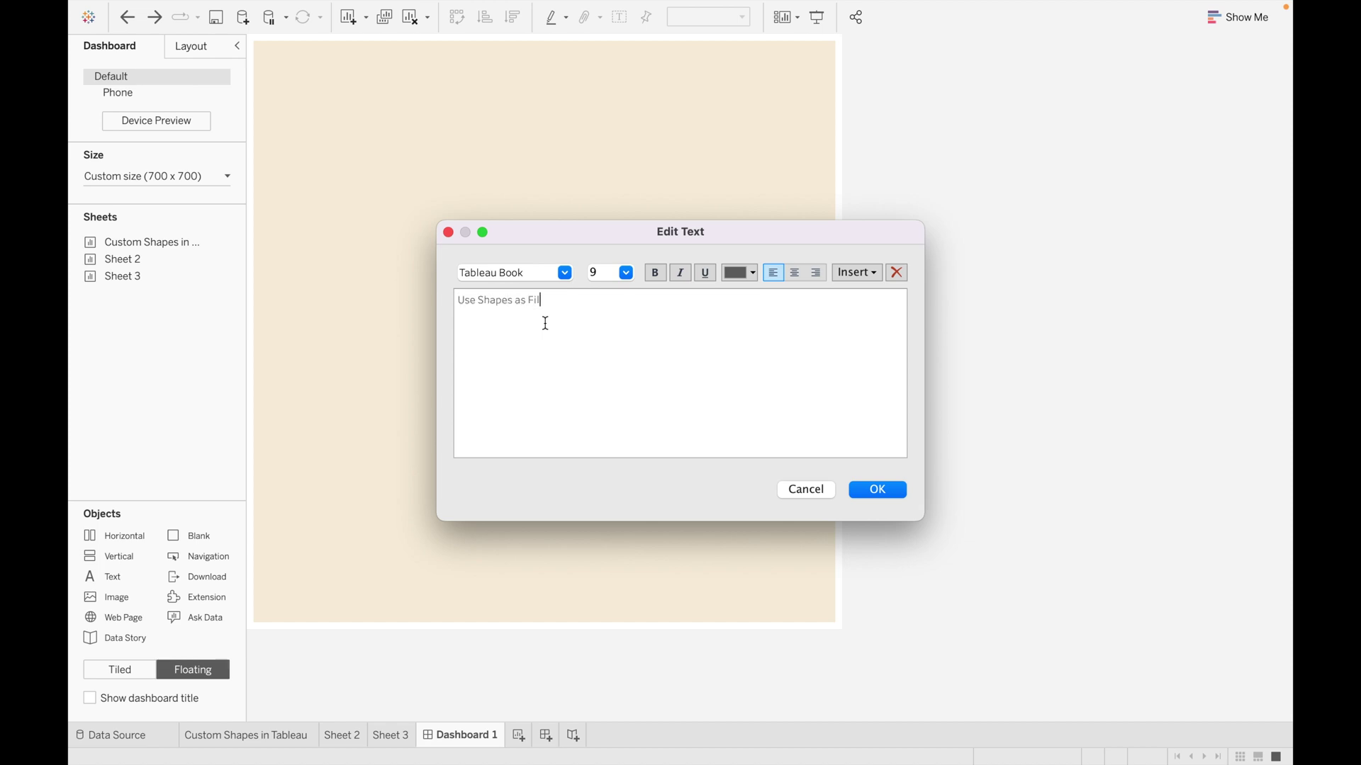
text(ter in Tableau)
Format the dashboard heading text as bold, size 20 and centred
click(655, 273)
key(super+a)
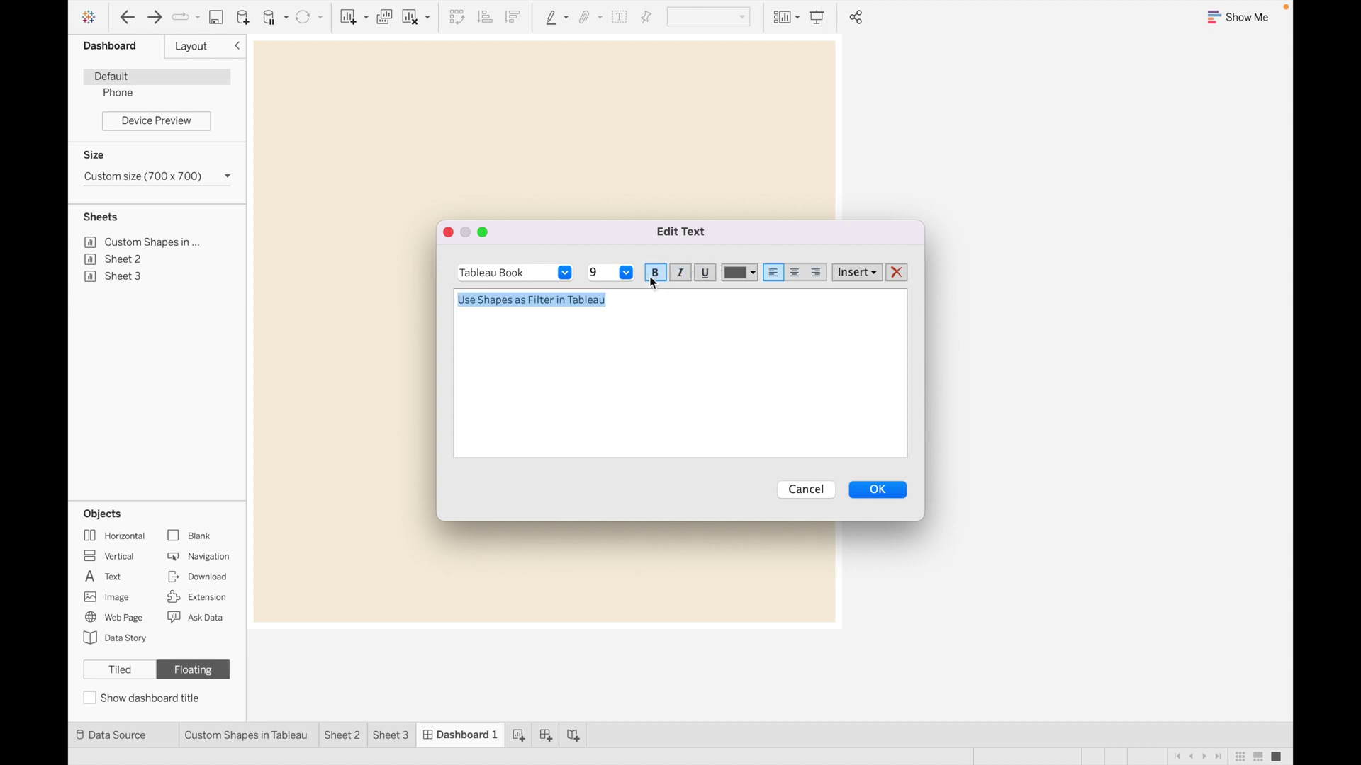
click(626, 273)
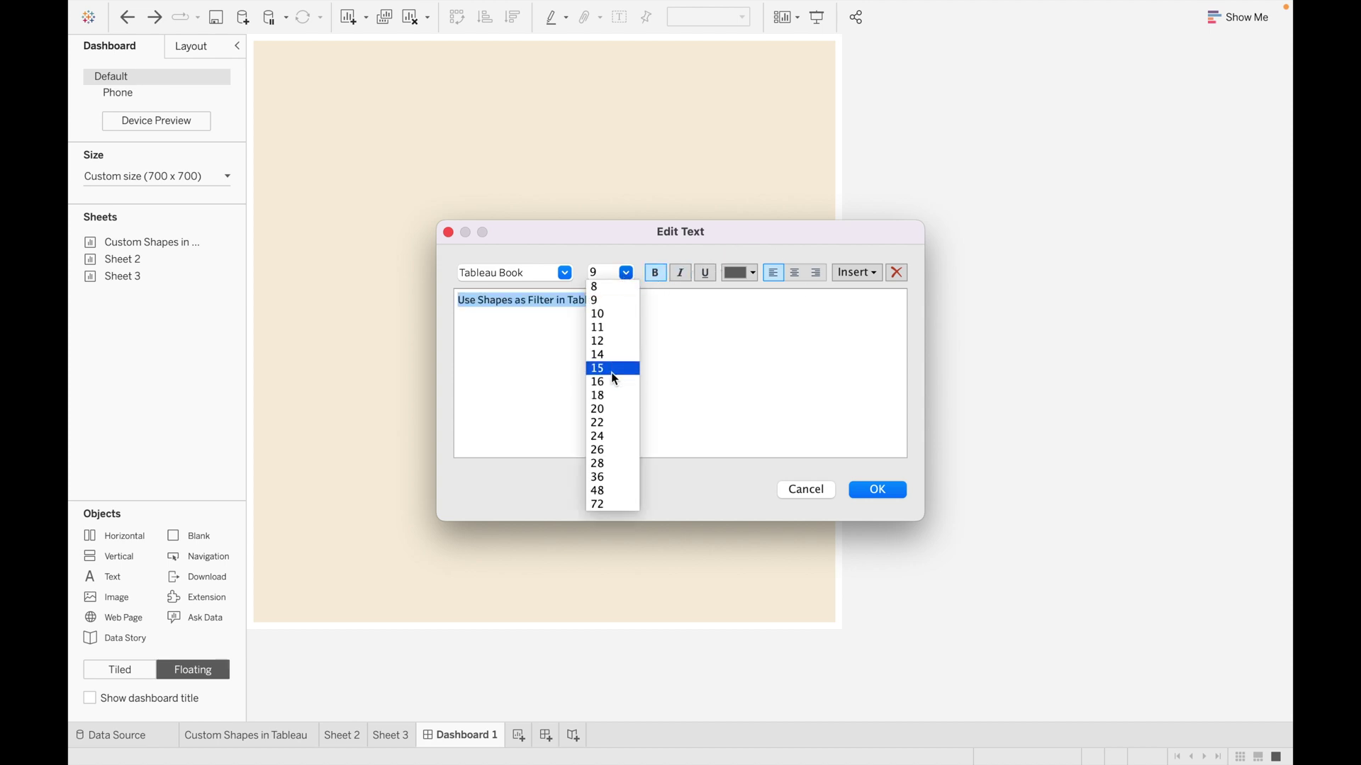
click(609, 409)
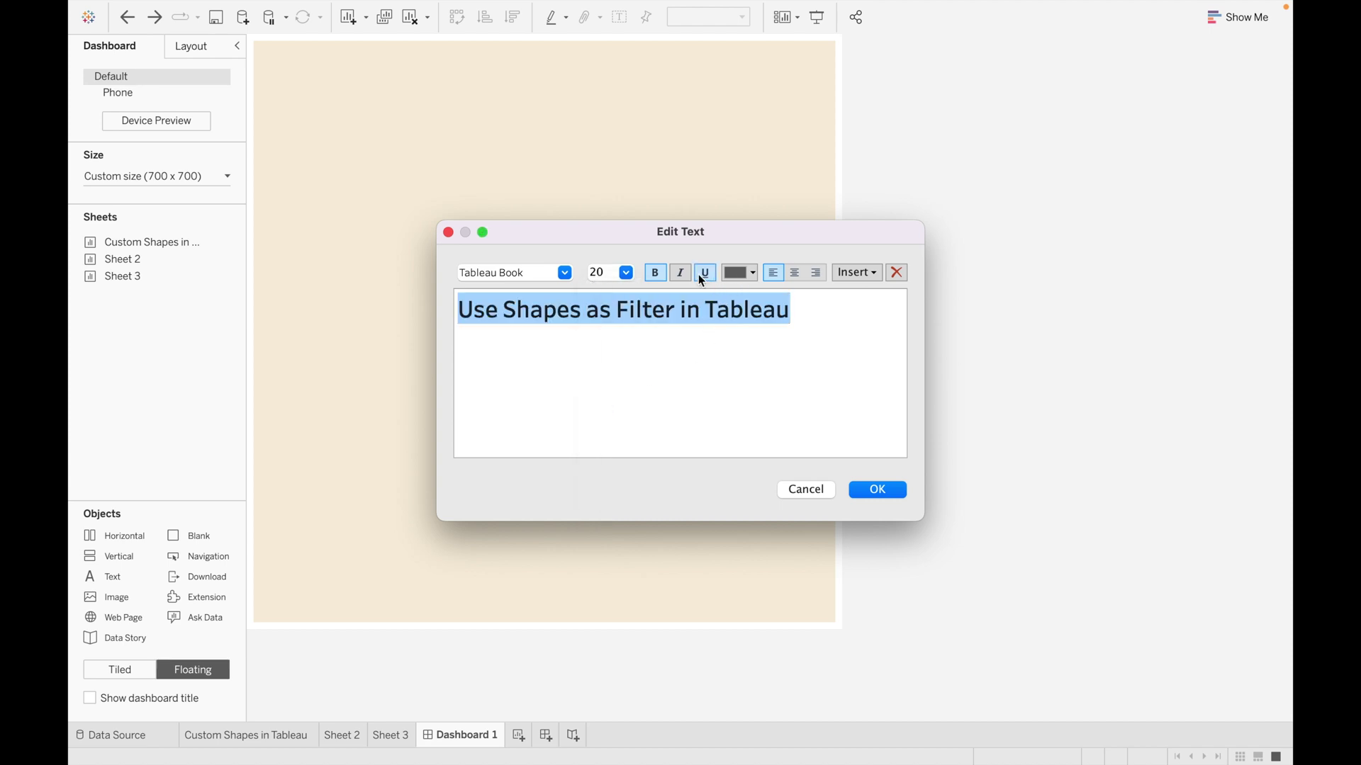
click(799, 274)
click(869, 479)
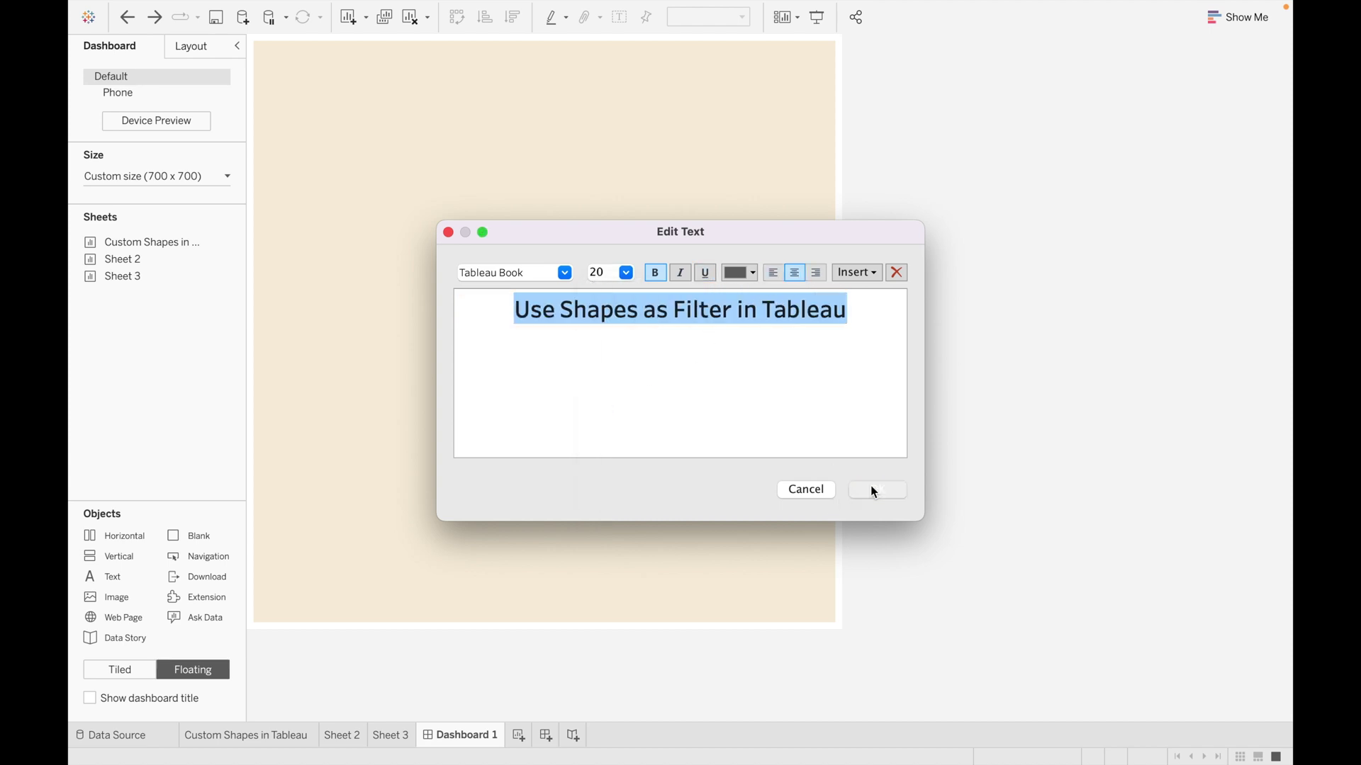
Stretch the heading text object across the full dashboard width and move it up to the dashboard's upper edge
drag(474, 95, 833, 95)
drag(273, 85, 254, 86)
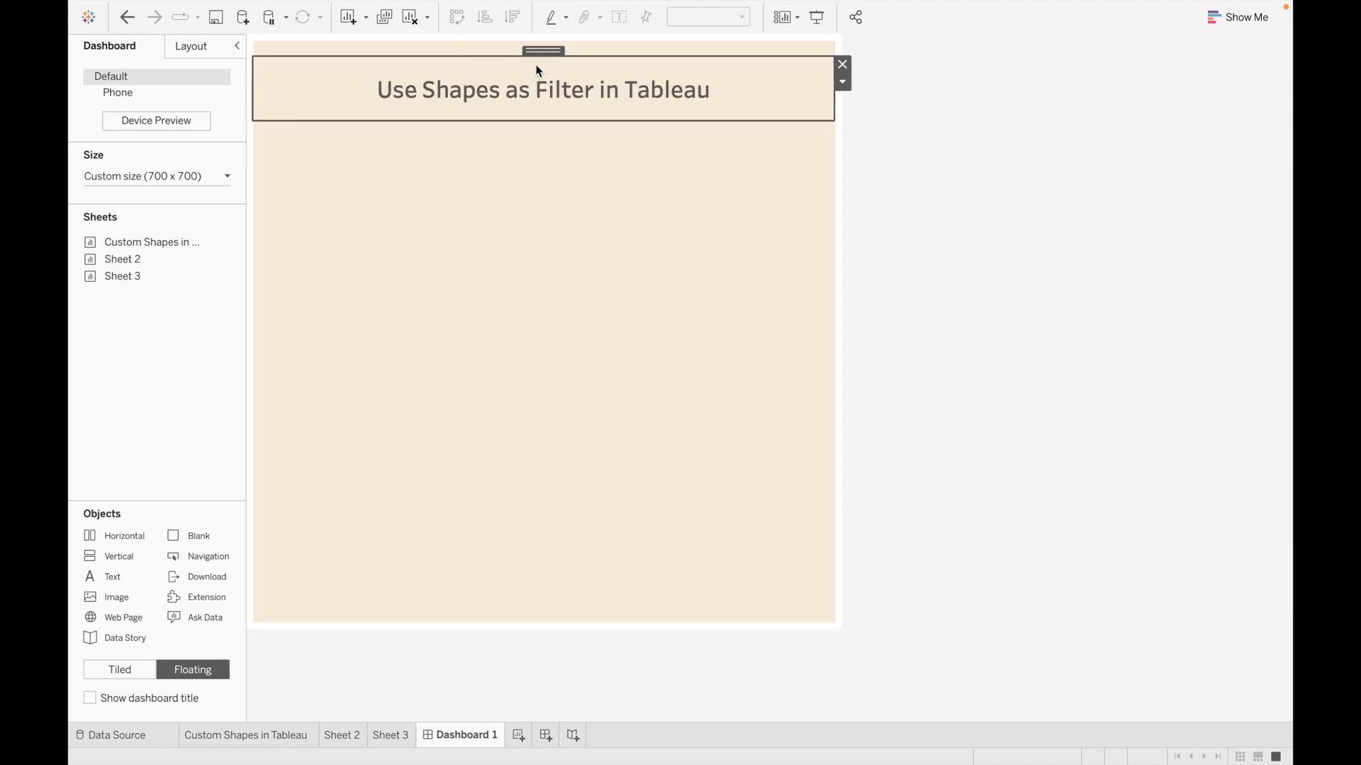
drag(542, 50, 542, 36)
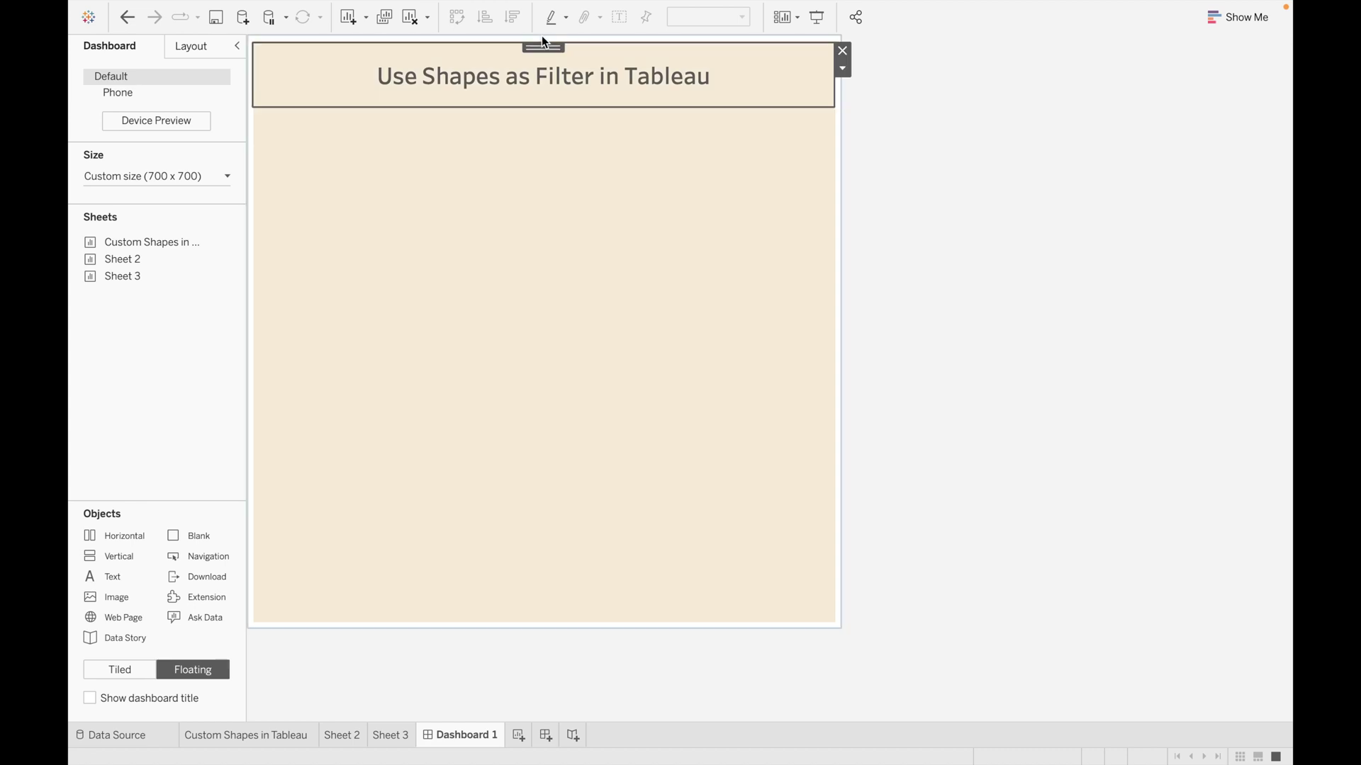
click(590, 270)
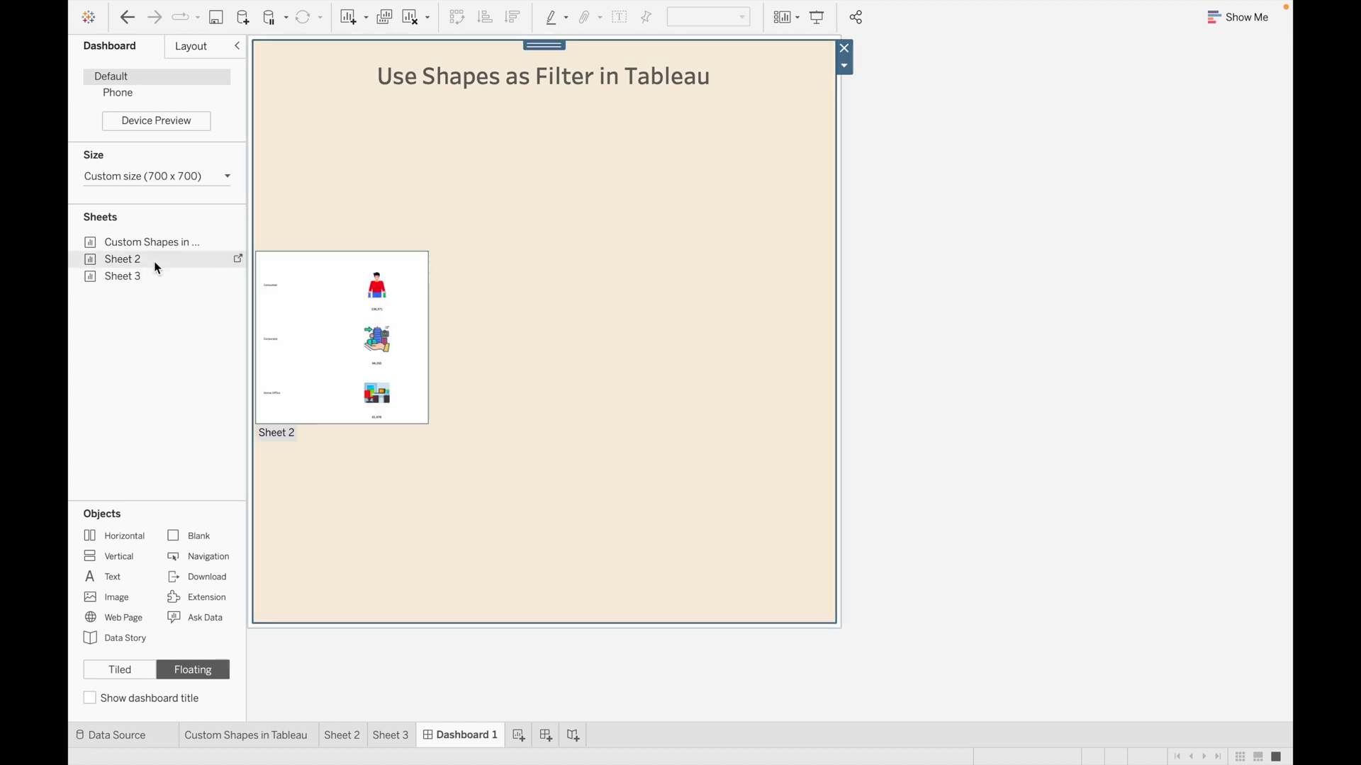
Place Sheet 2 as a floating view just below the heading and remove its Segment legend from the dashboard
drag(155, 263, 274, 105)
click(559, 160)
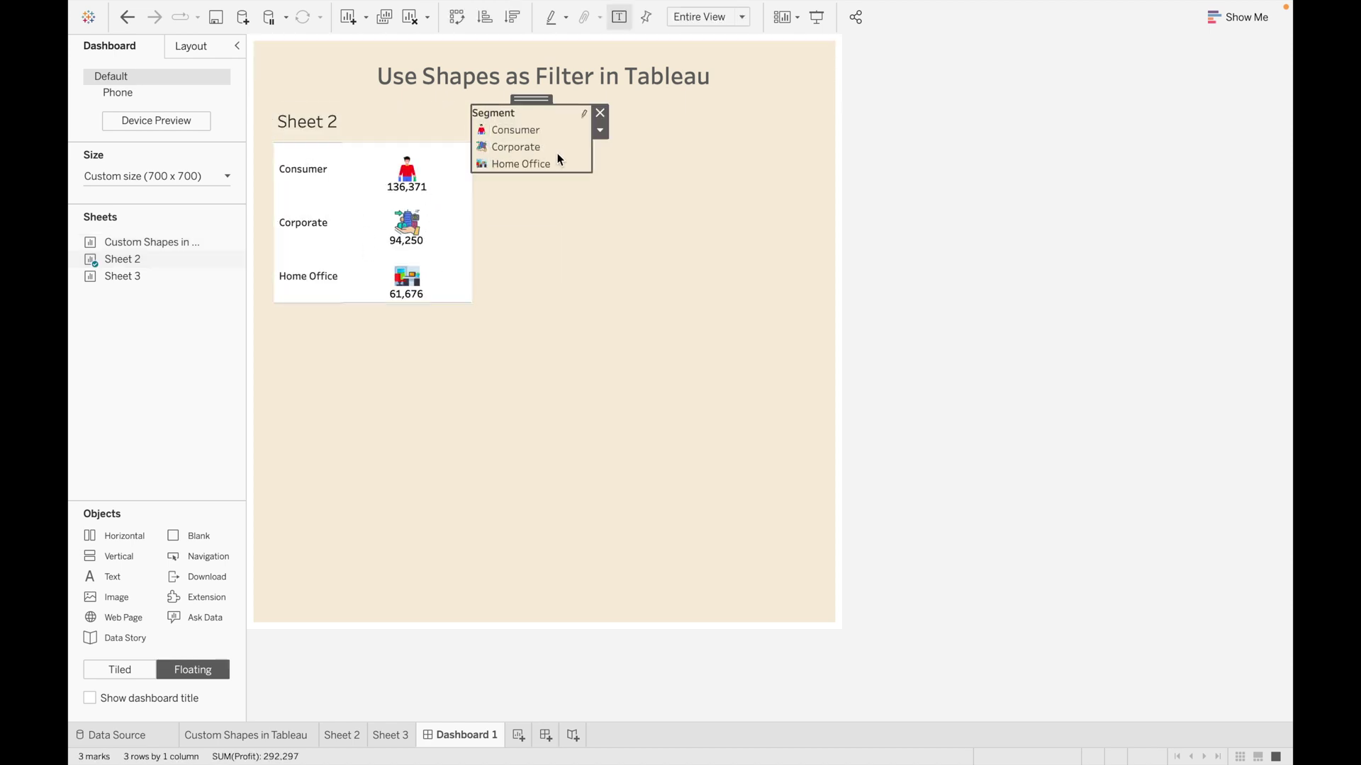
click(600, 112)
Hide the title of the Sheet 2 view on the dashboard
click(329, 126)
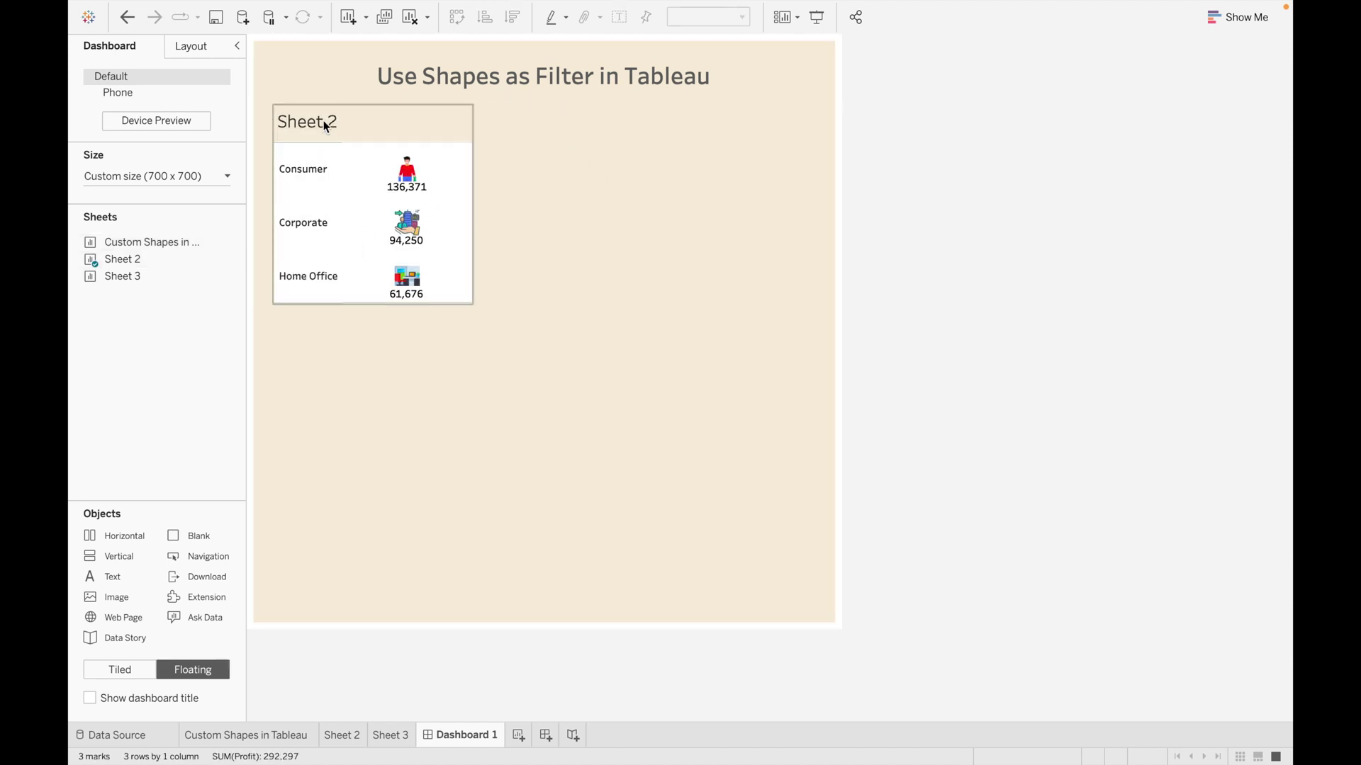
right_click(318, 124)
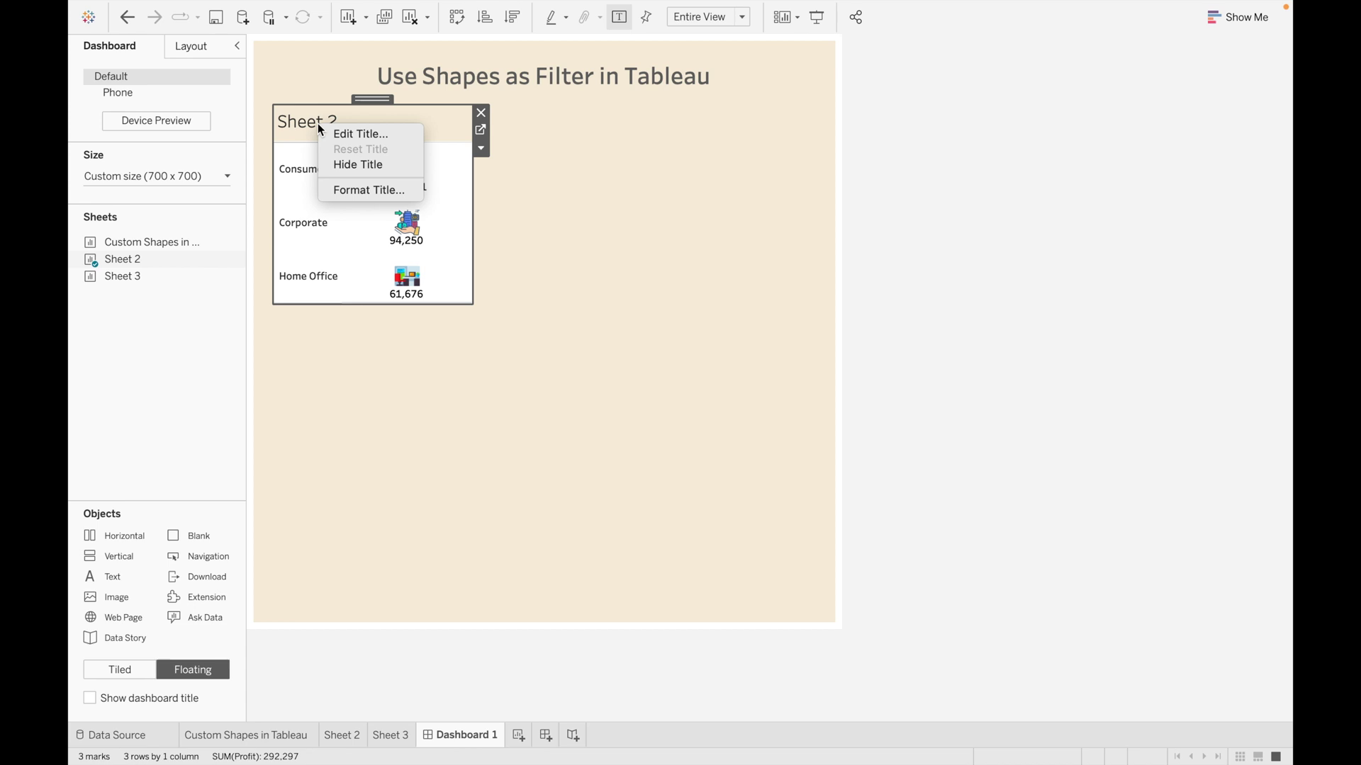
click(353, 165)
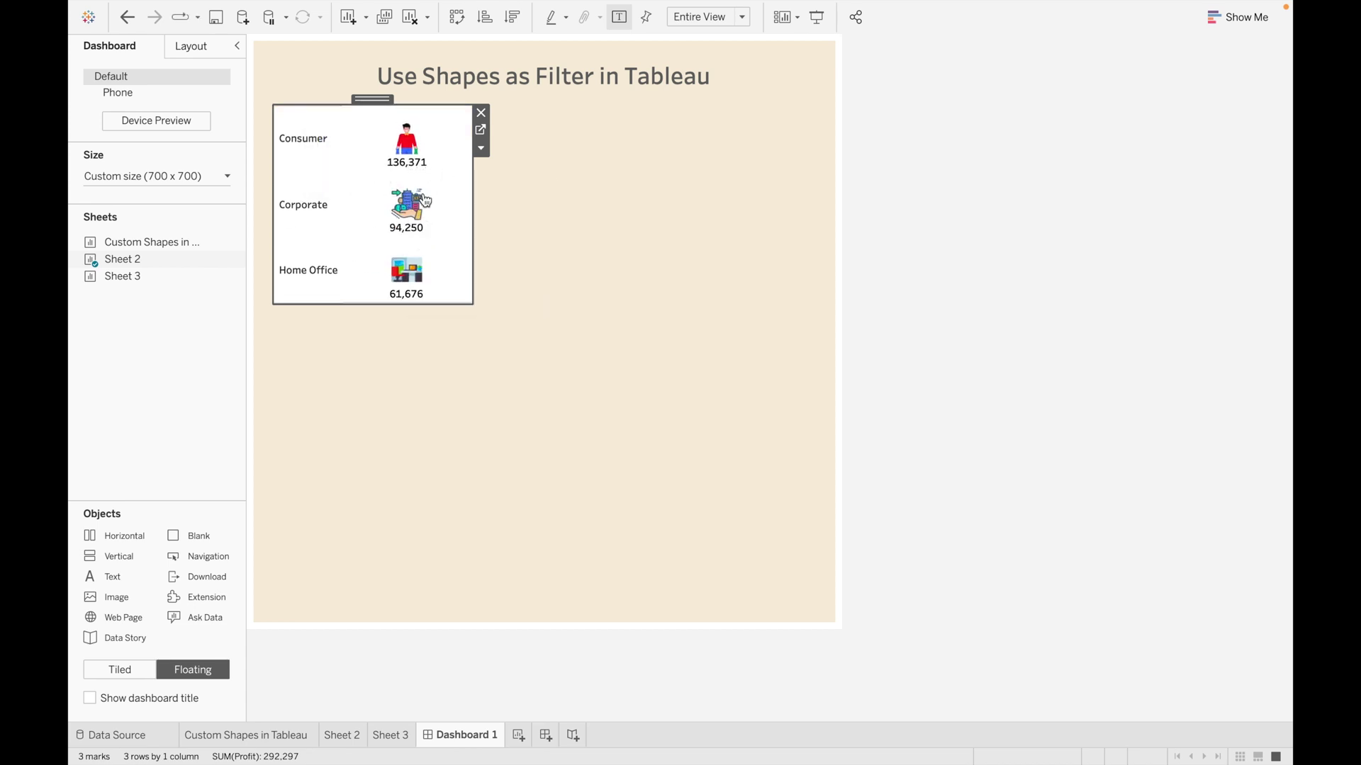
Turn off the mark labels on Sheet 2 and return to Dashboard 1
click(479, 130)
click(358, 233)
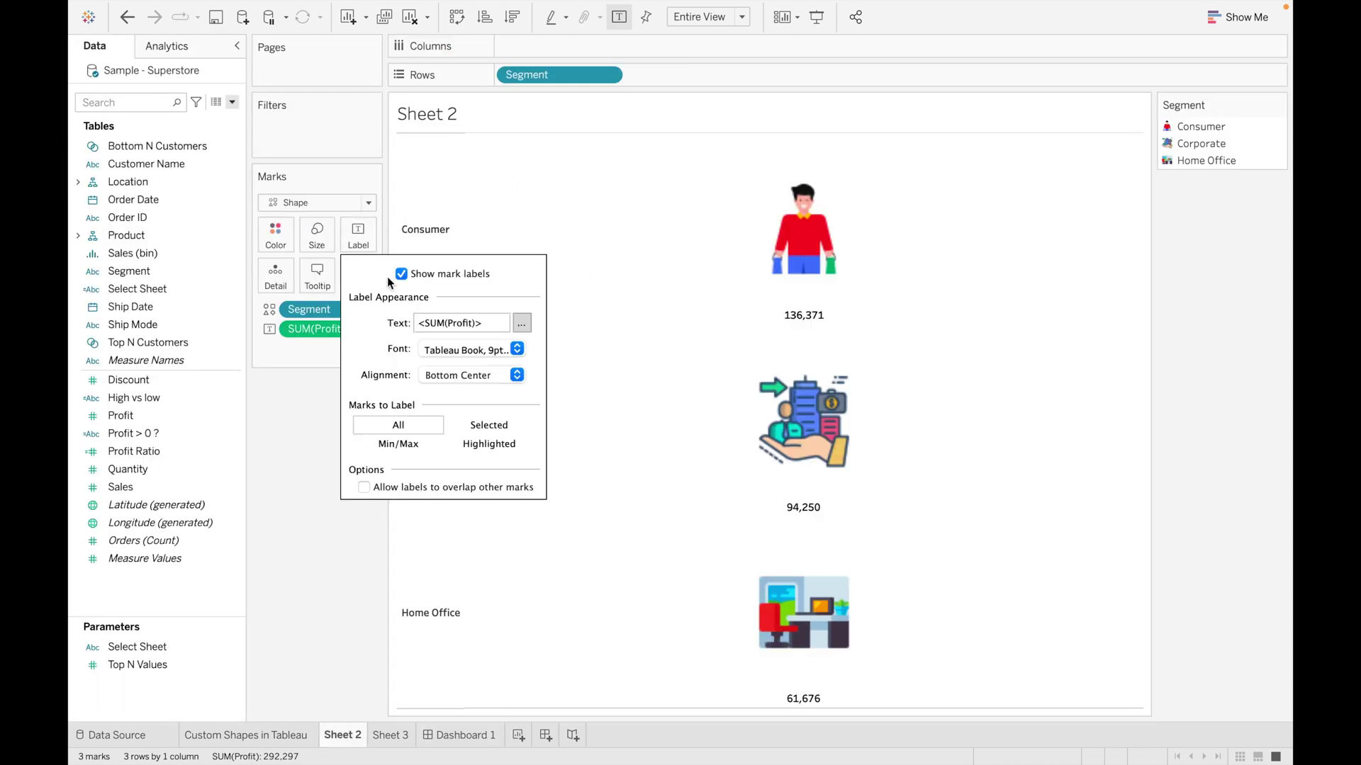
click(401, 274)
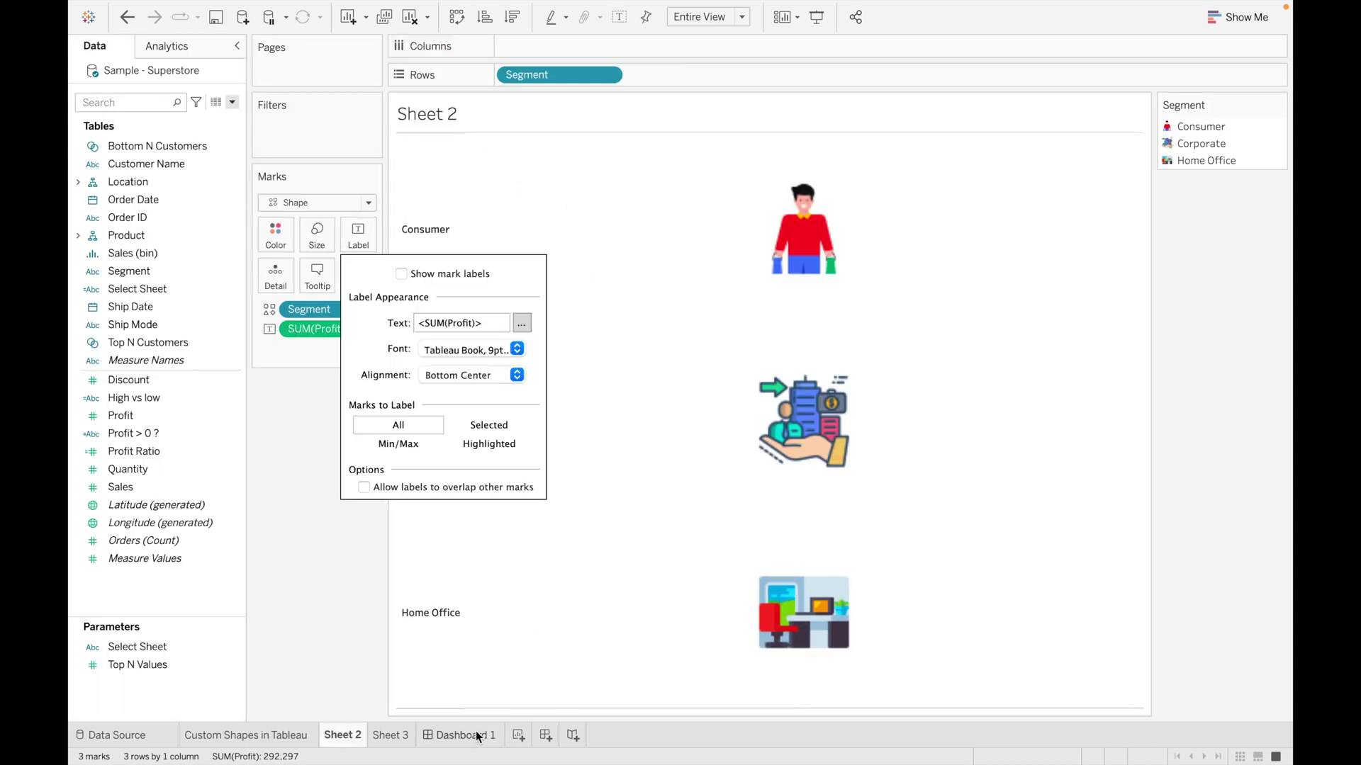
click(475, 734)
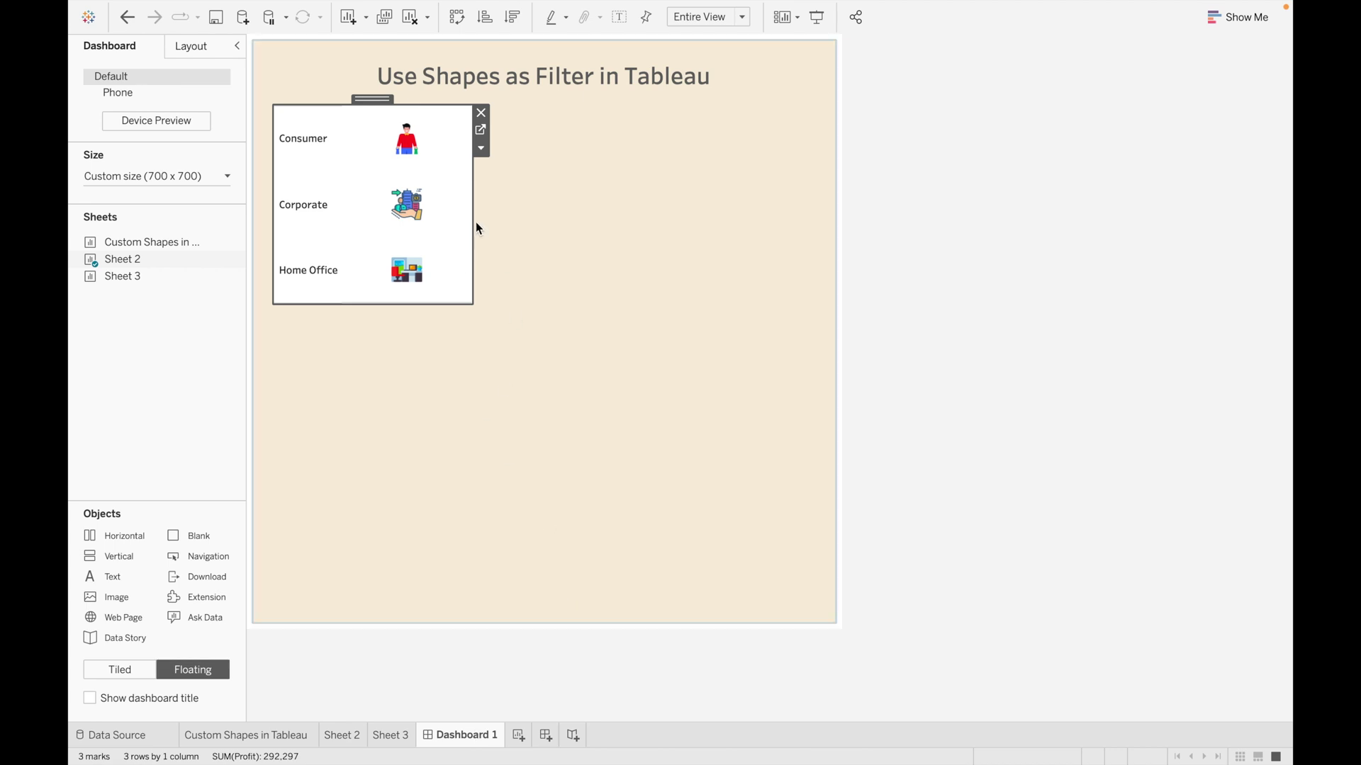
Widen the segment shapes view across most of the dashboard and place Sheet 3 as a floating view beneath it
drag(474, 221, 791, 206)
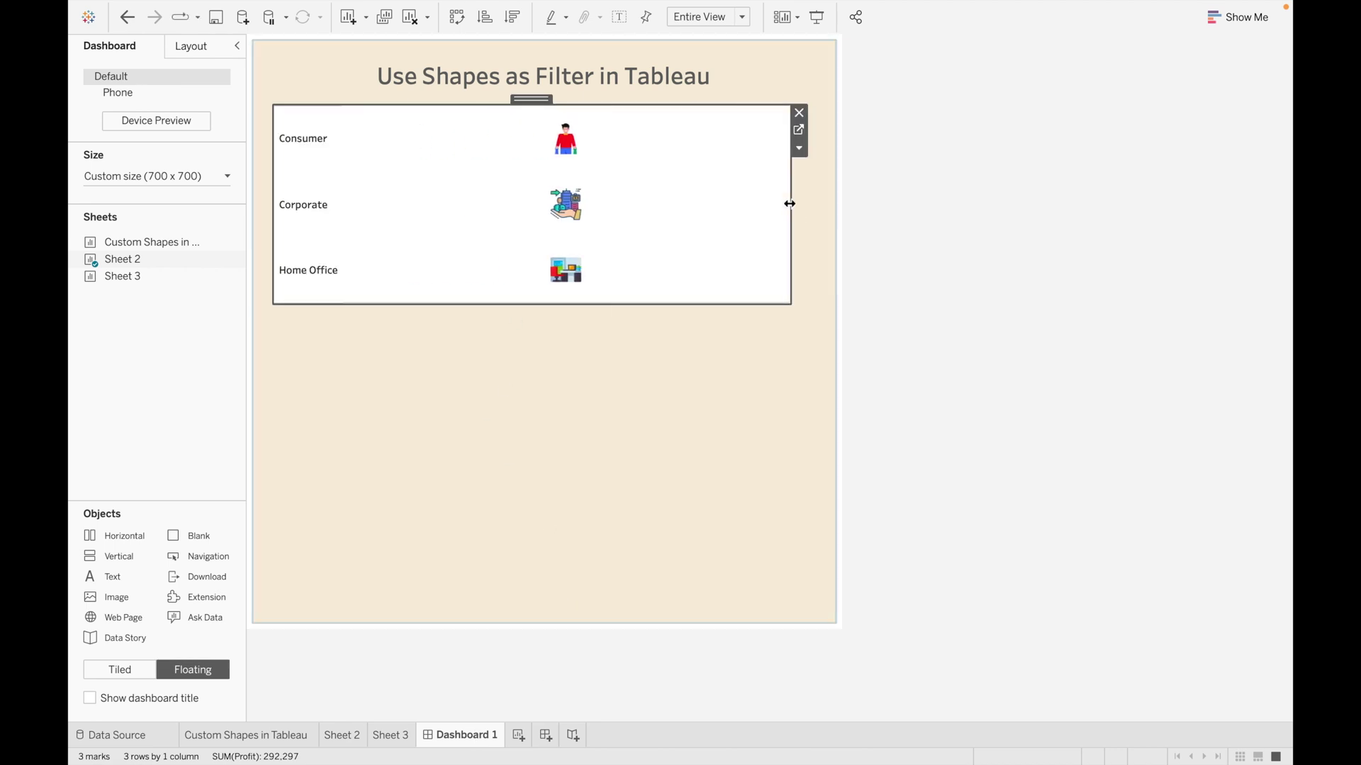
drag(274, 174, 258, 173)
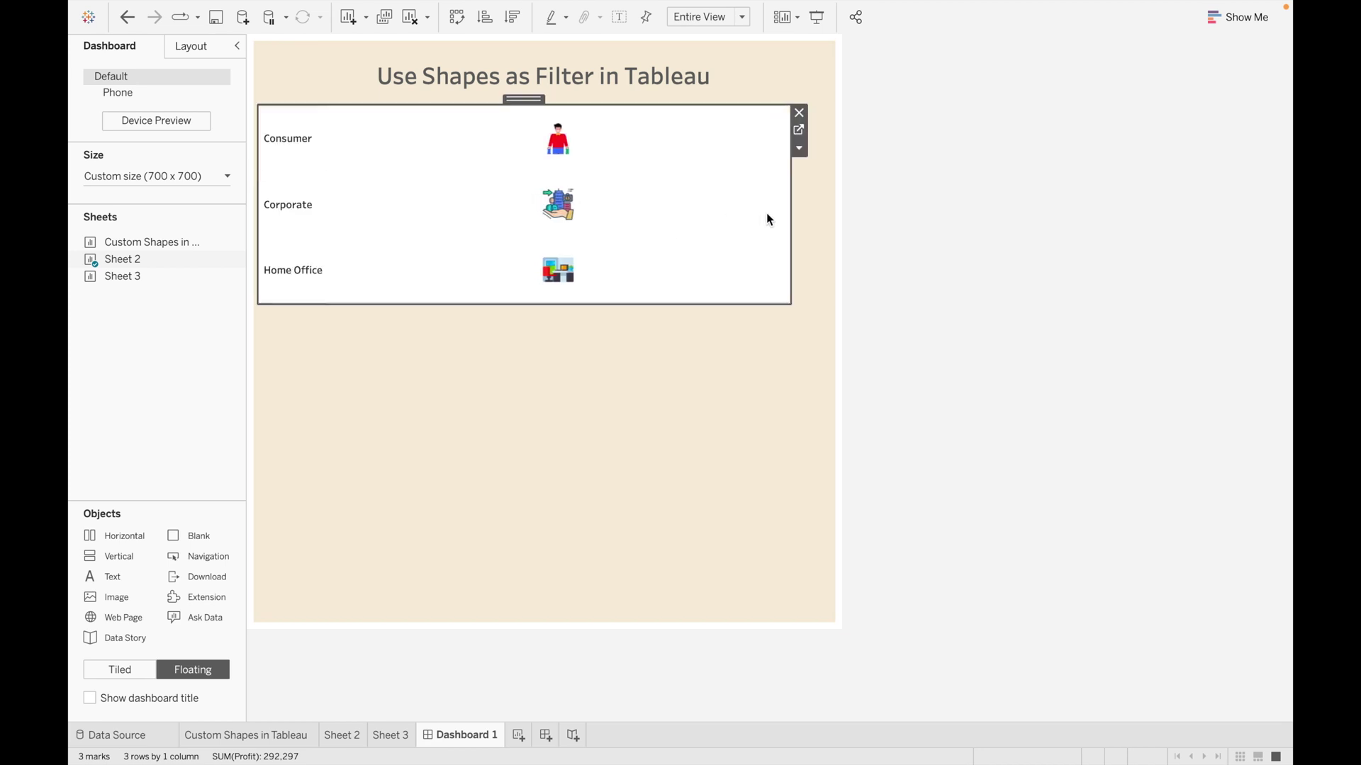
mouse_move(145, 282)
drag(143, 280, 266, 317)
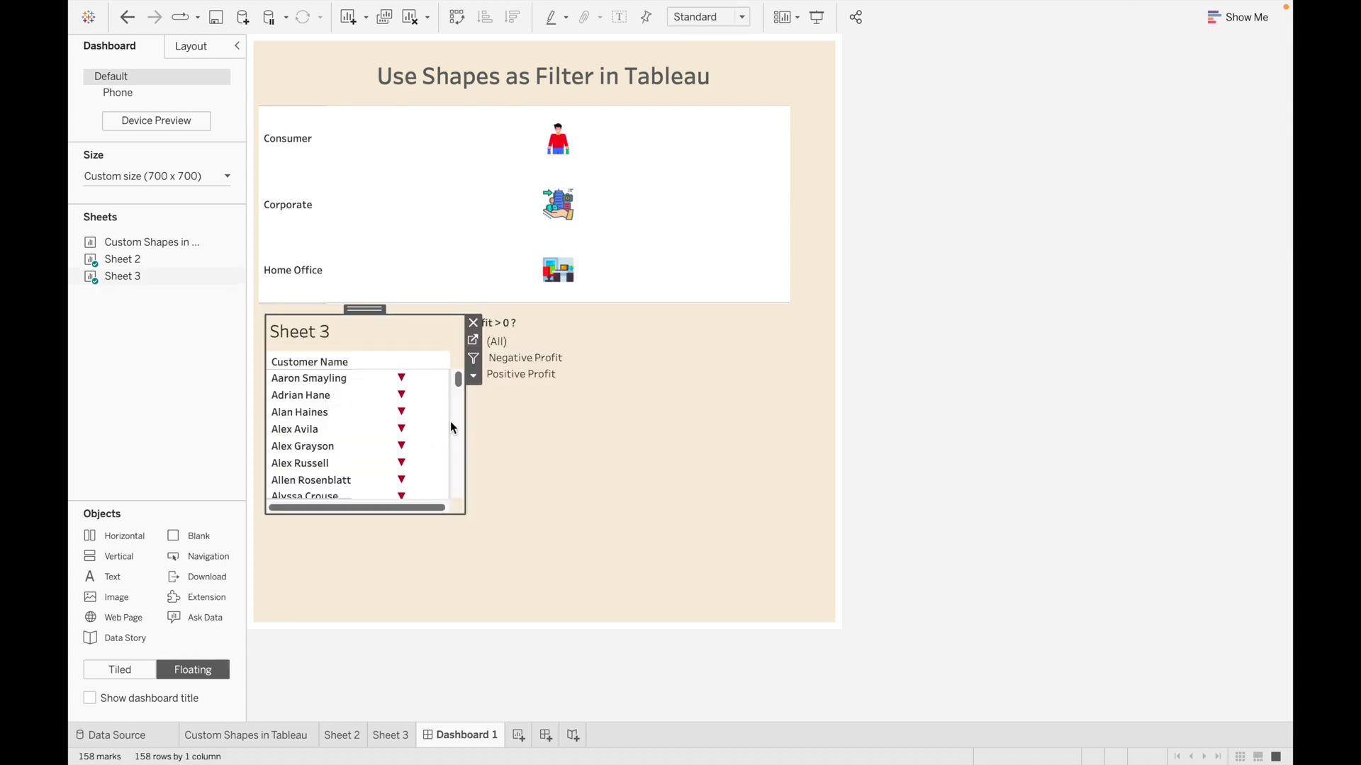
click(534, 349)
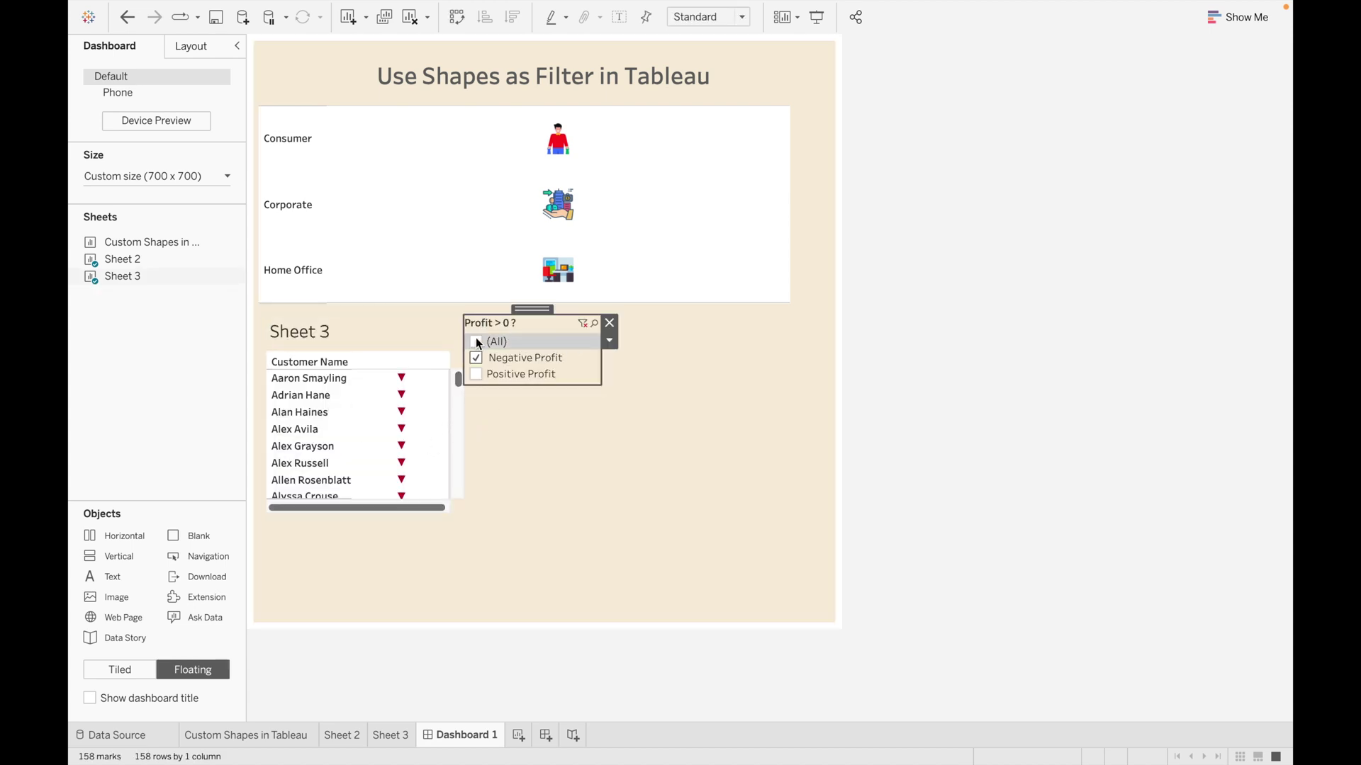
Replace the title of the Sheet 3 view with "Customers with Profit" in bold
double_click(379, 325)
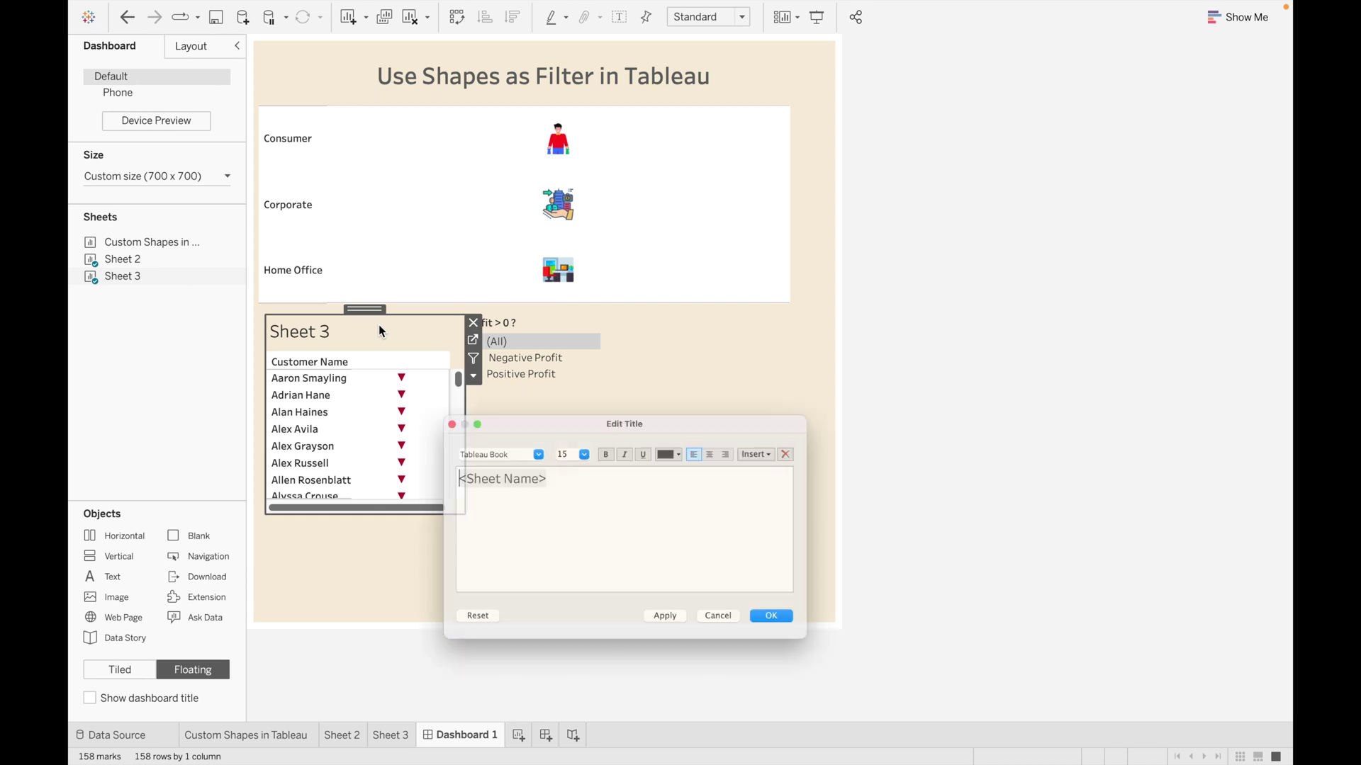
key(super+a)
key(BackSpace)
text(Customers wit)
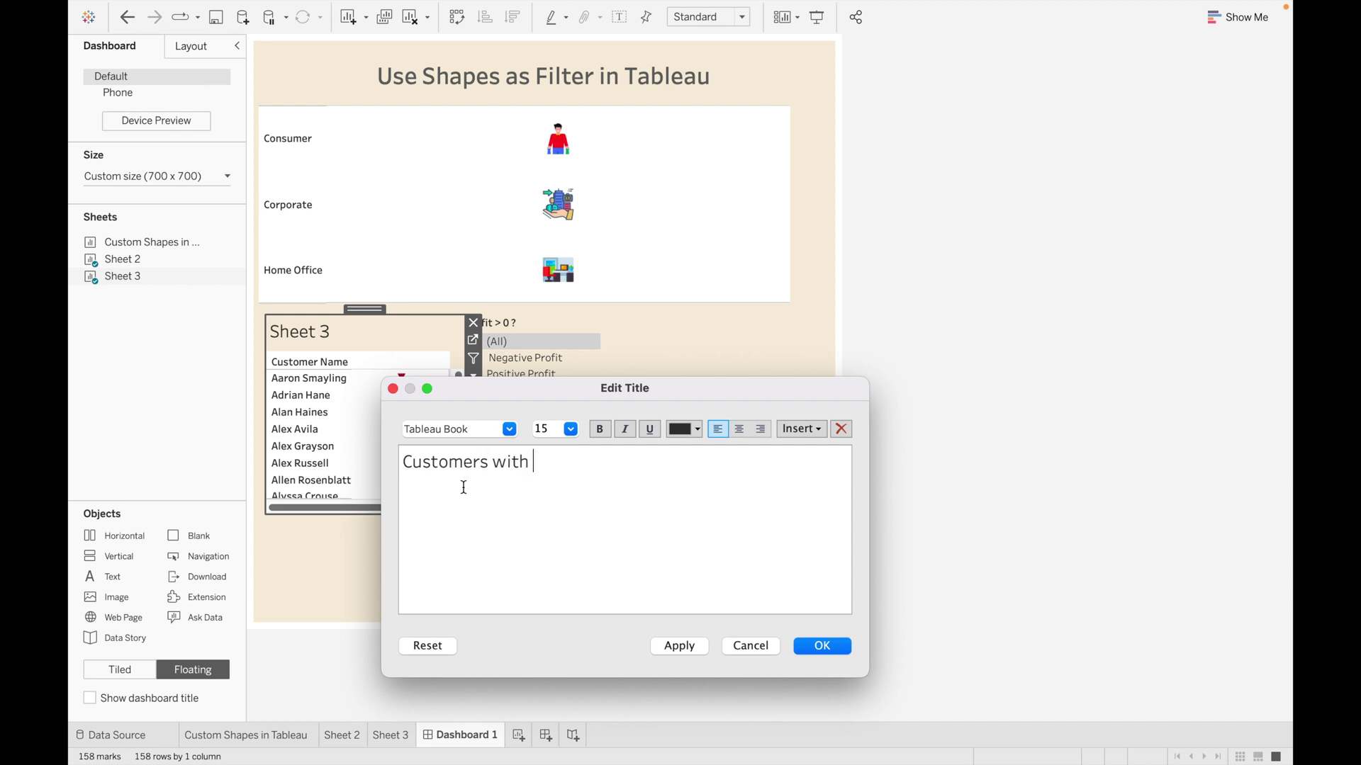
text(h Profiu)
key(super+a)
click(601, 430)
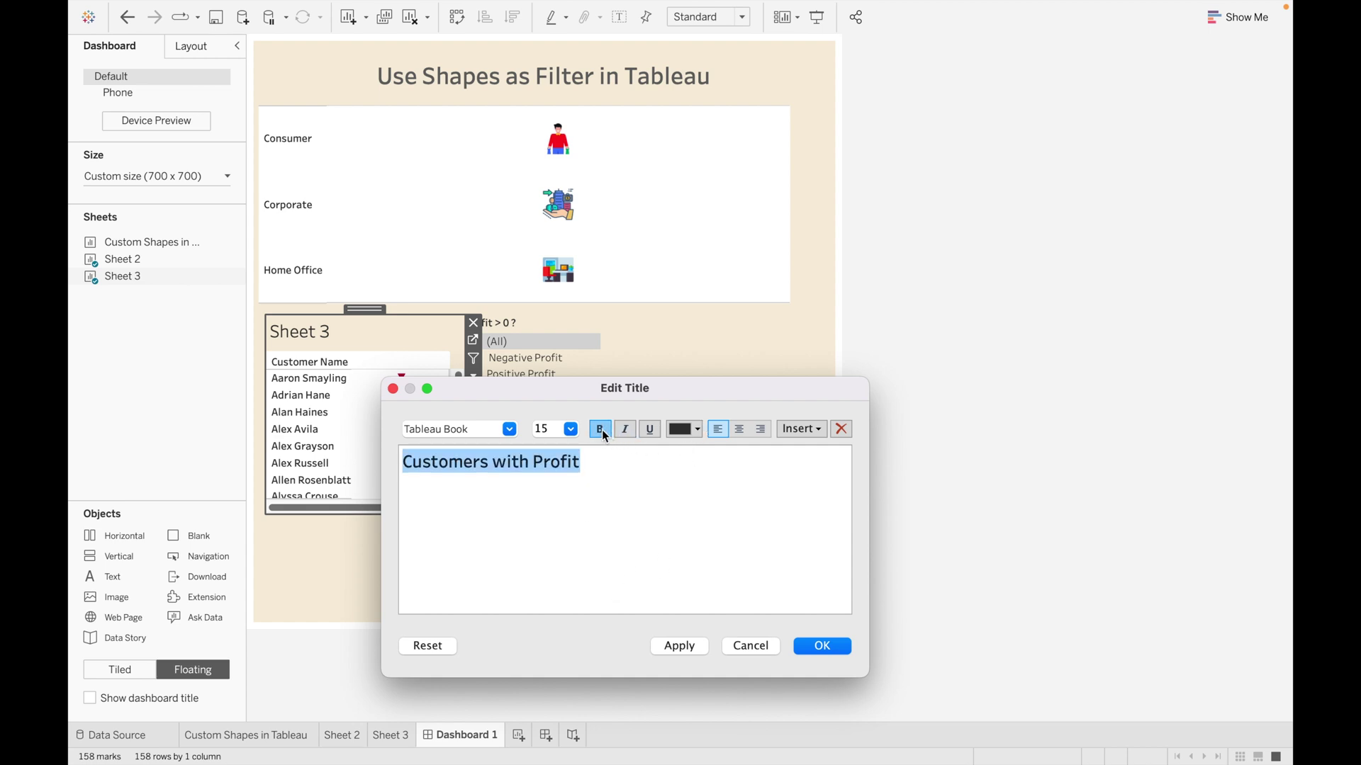
click(822, 647)
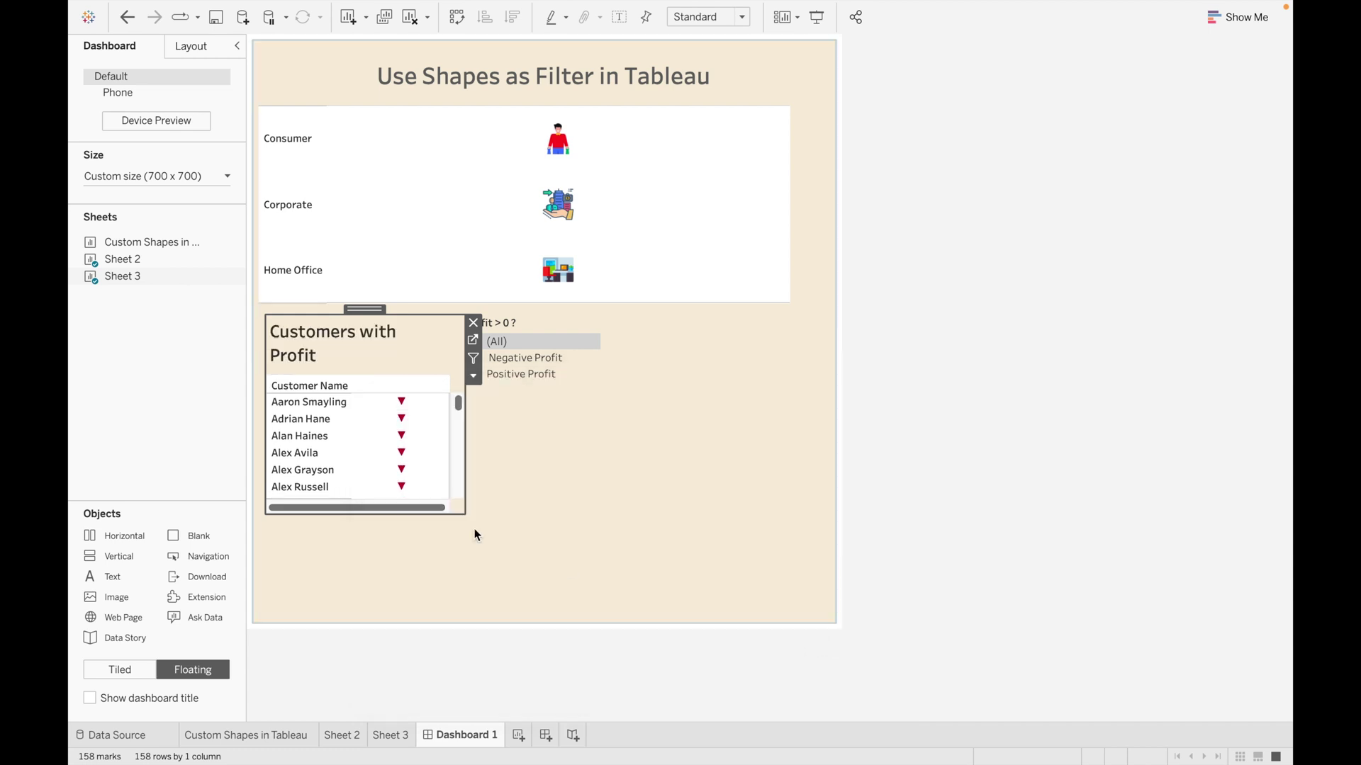
Widen the Customers with Profit view and move the Profit > 0 ? filter beside it, clear of the list
drag(464, 412, 614, 421)
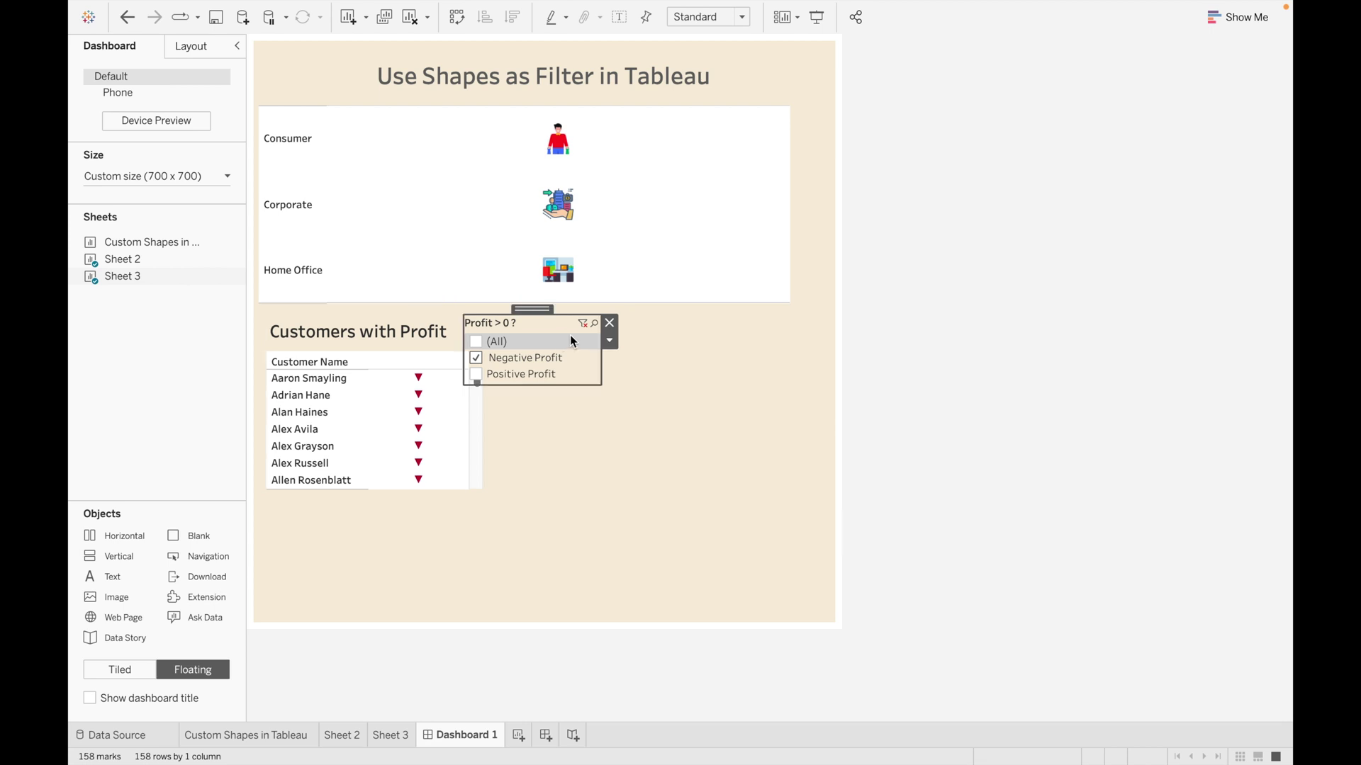
drag(570, 334, 749, 324)
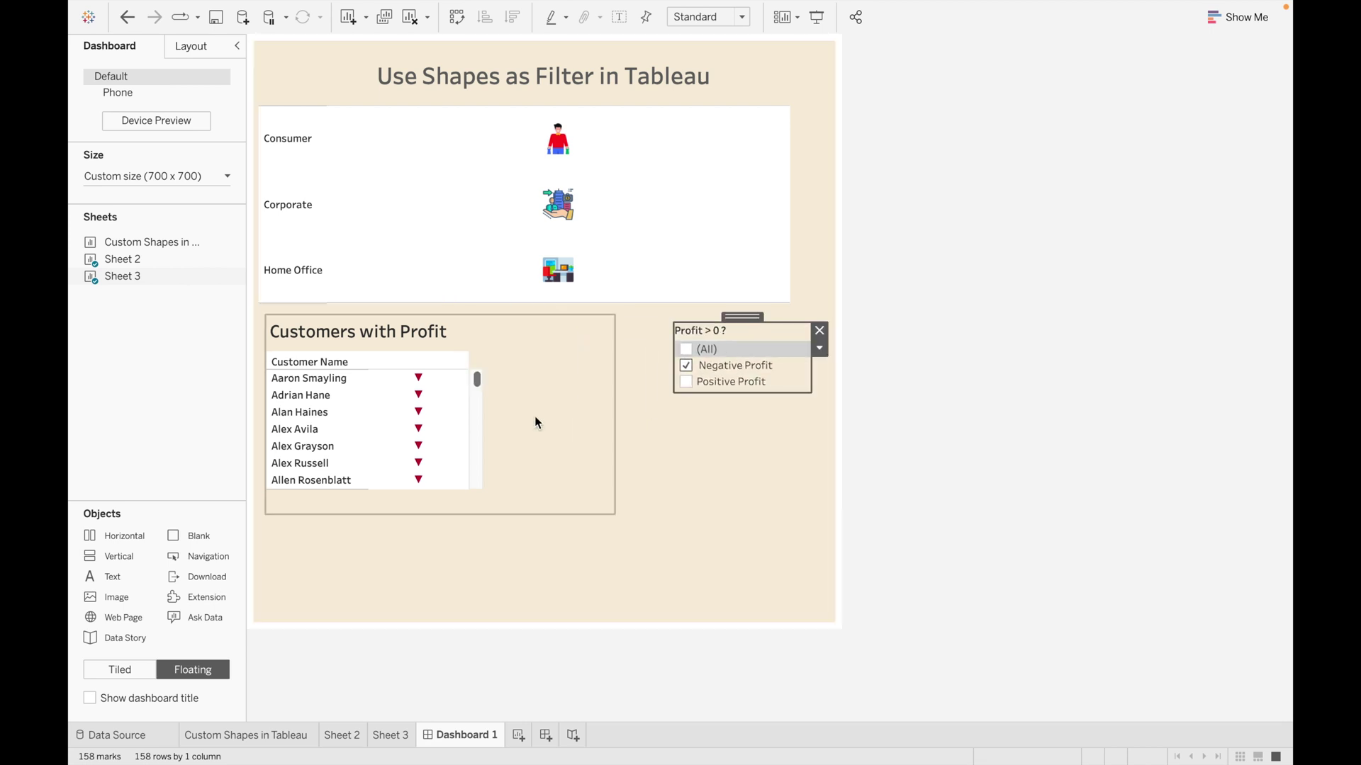
Set the Customers with Profit view to Fit Width and extend it down almost to the dashboard's lower edge
click(512, 381)
click(622, 375)
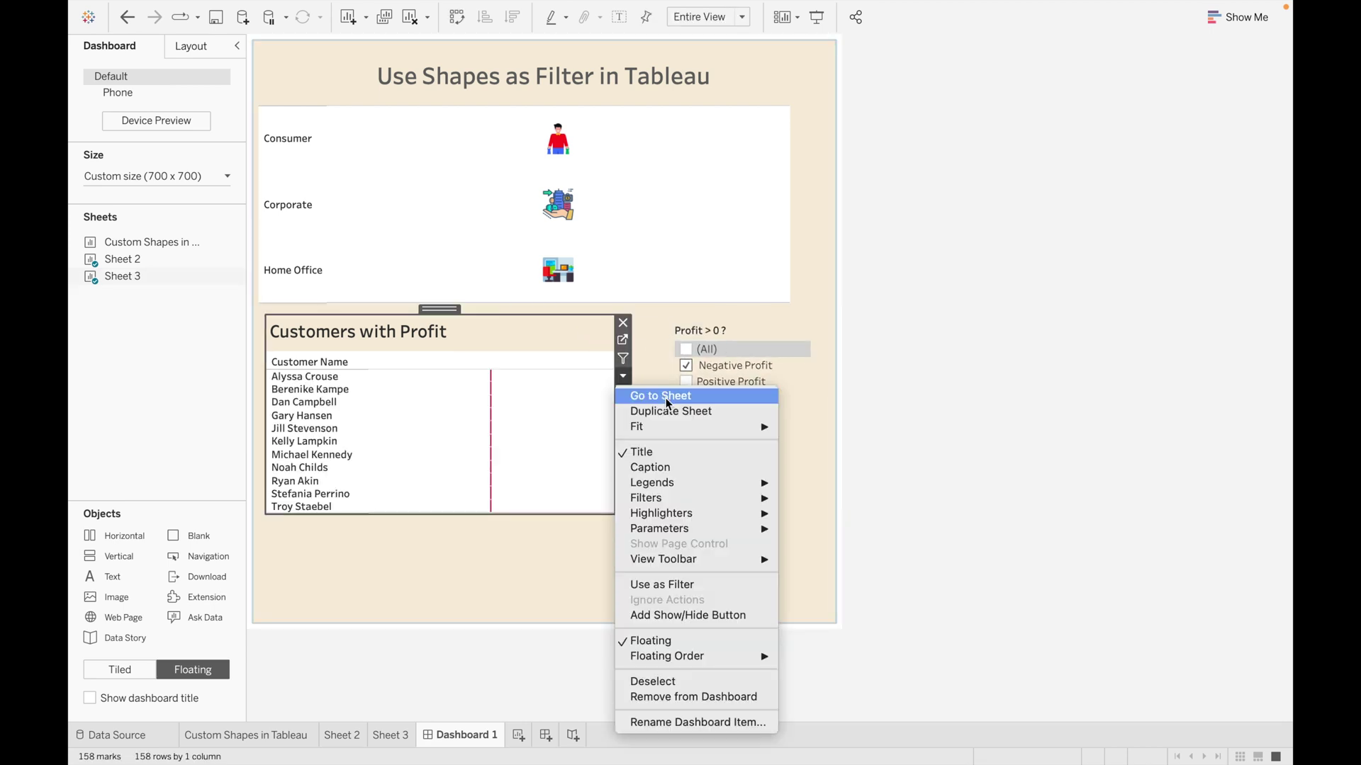
mouse_move(678, 426)
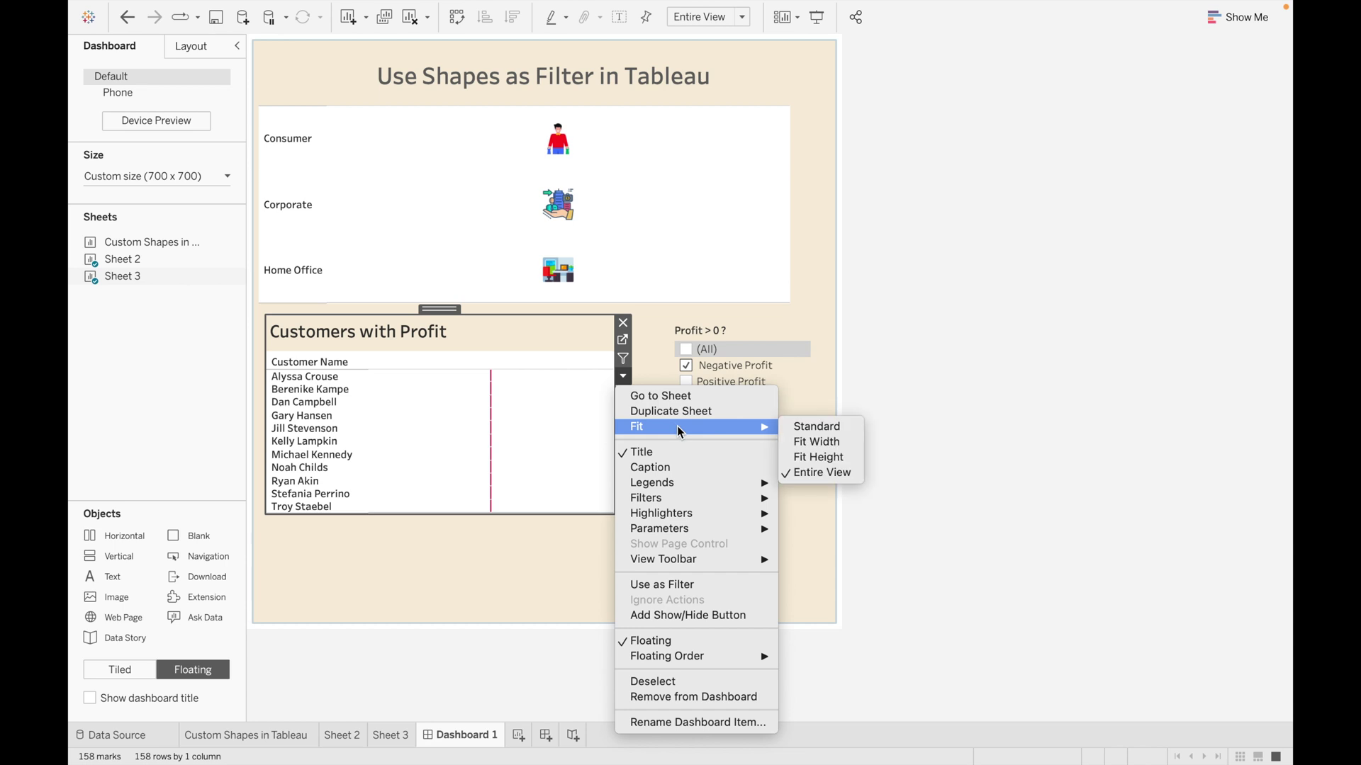
click(831, 441)
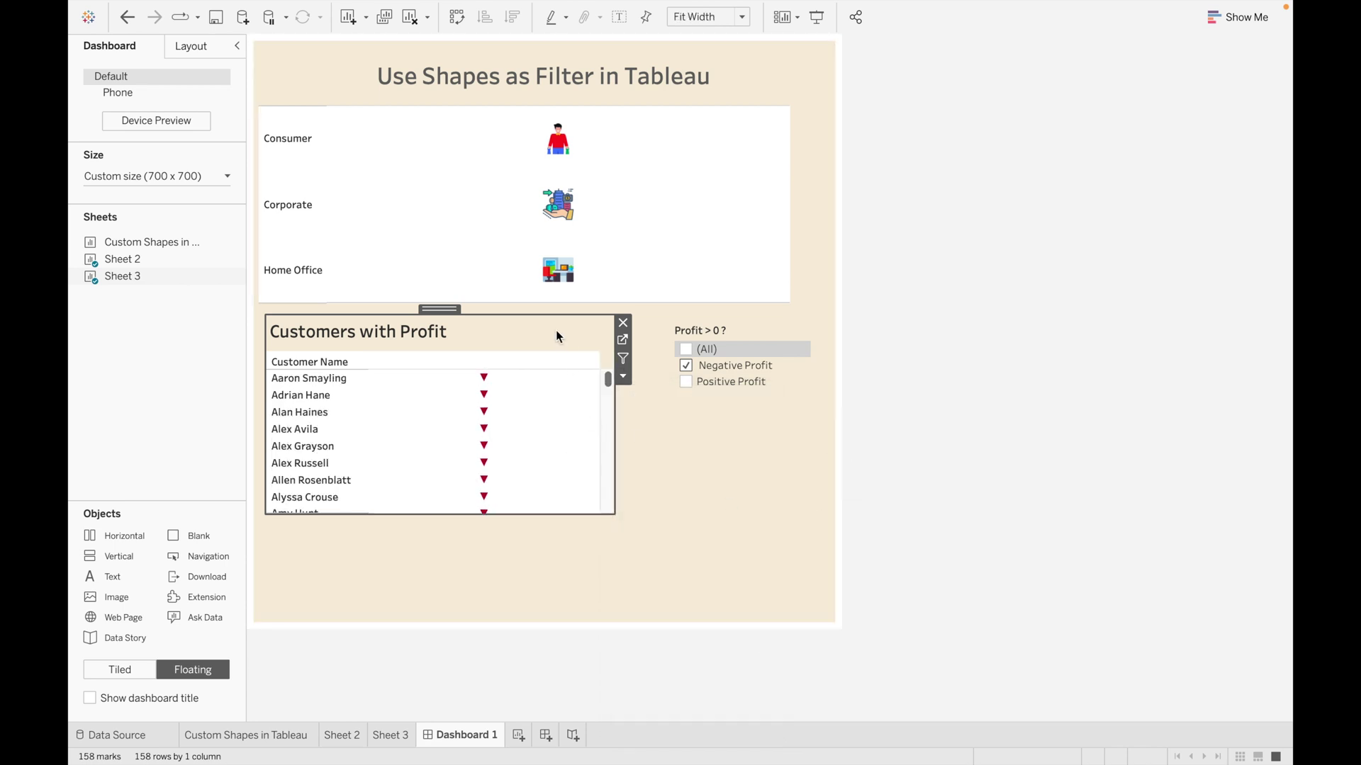
drag(547, 514, 545, 614)
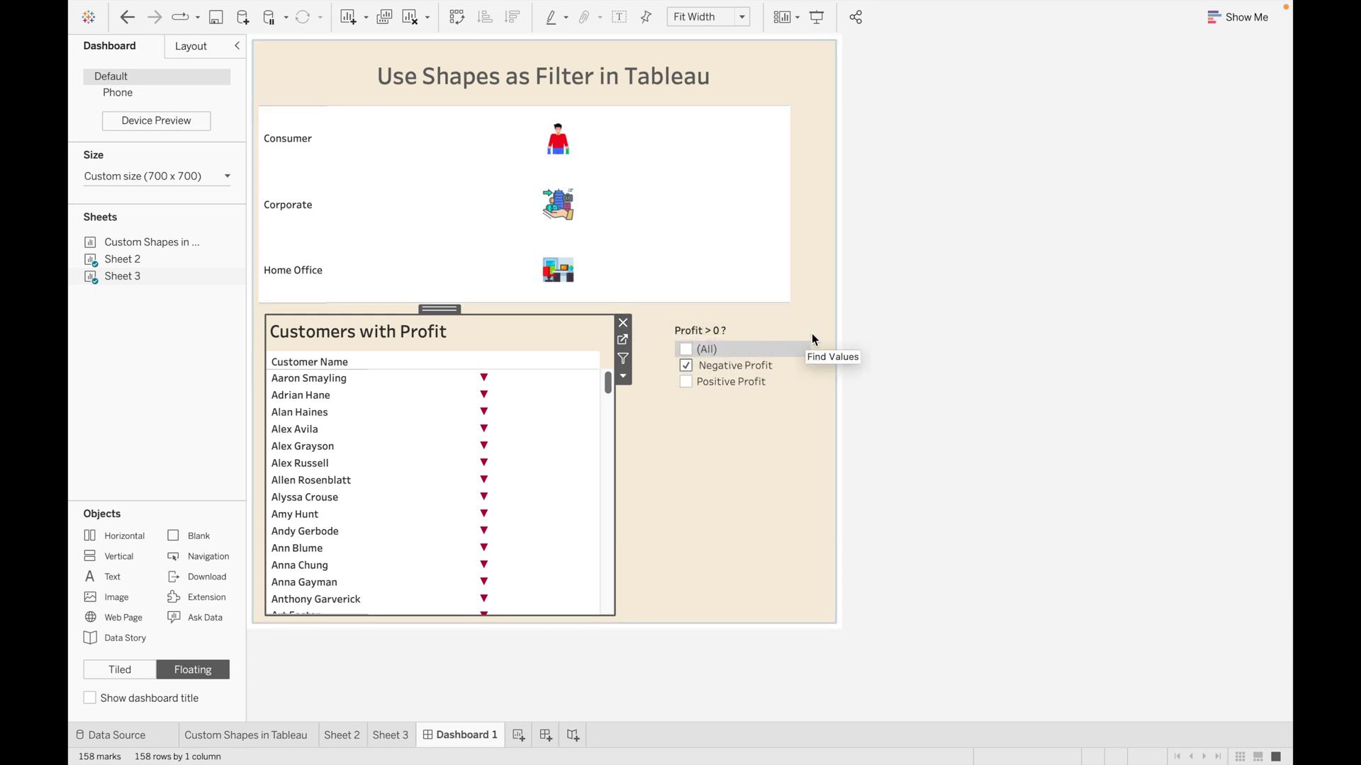
Change the Profit > 0 ? filter to Multiple Values (dropdown) and shorten its box to fit the control
click(739, 338)
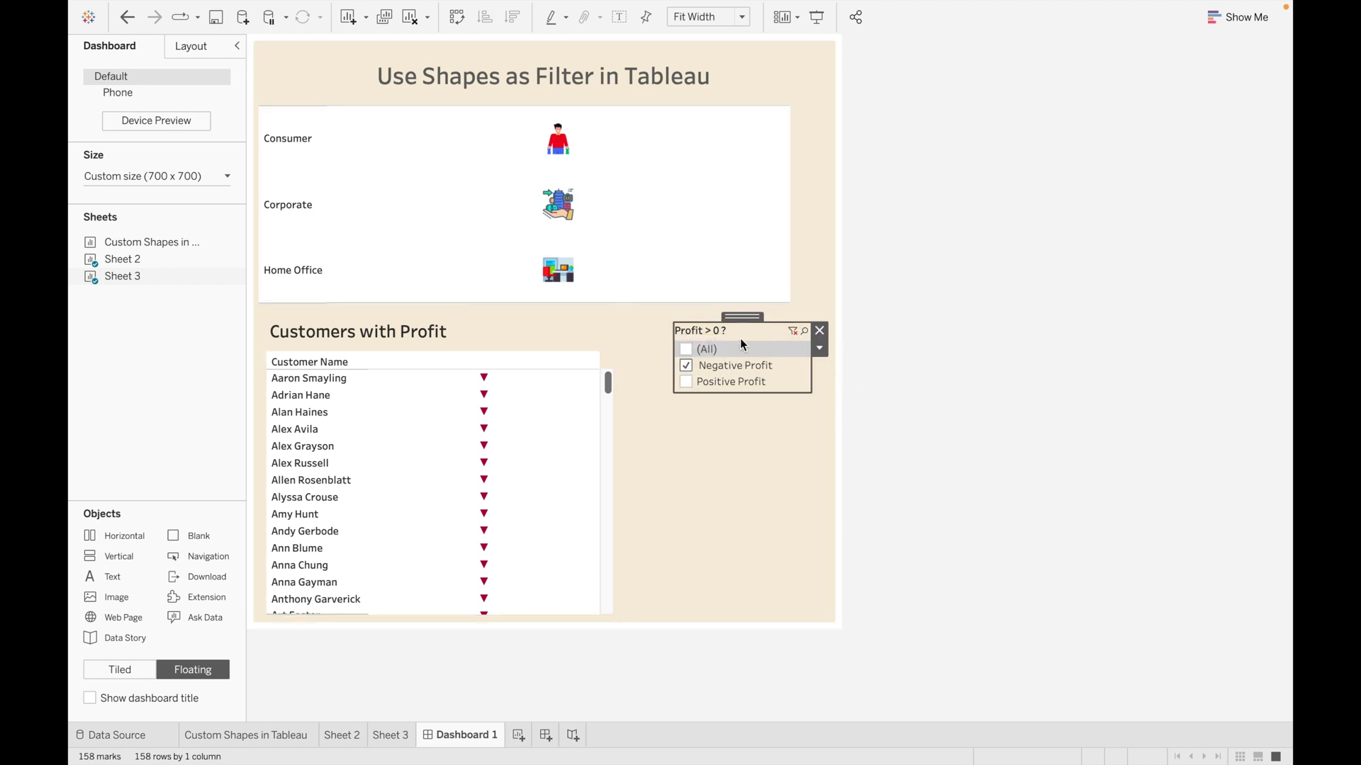
click(818, 349)
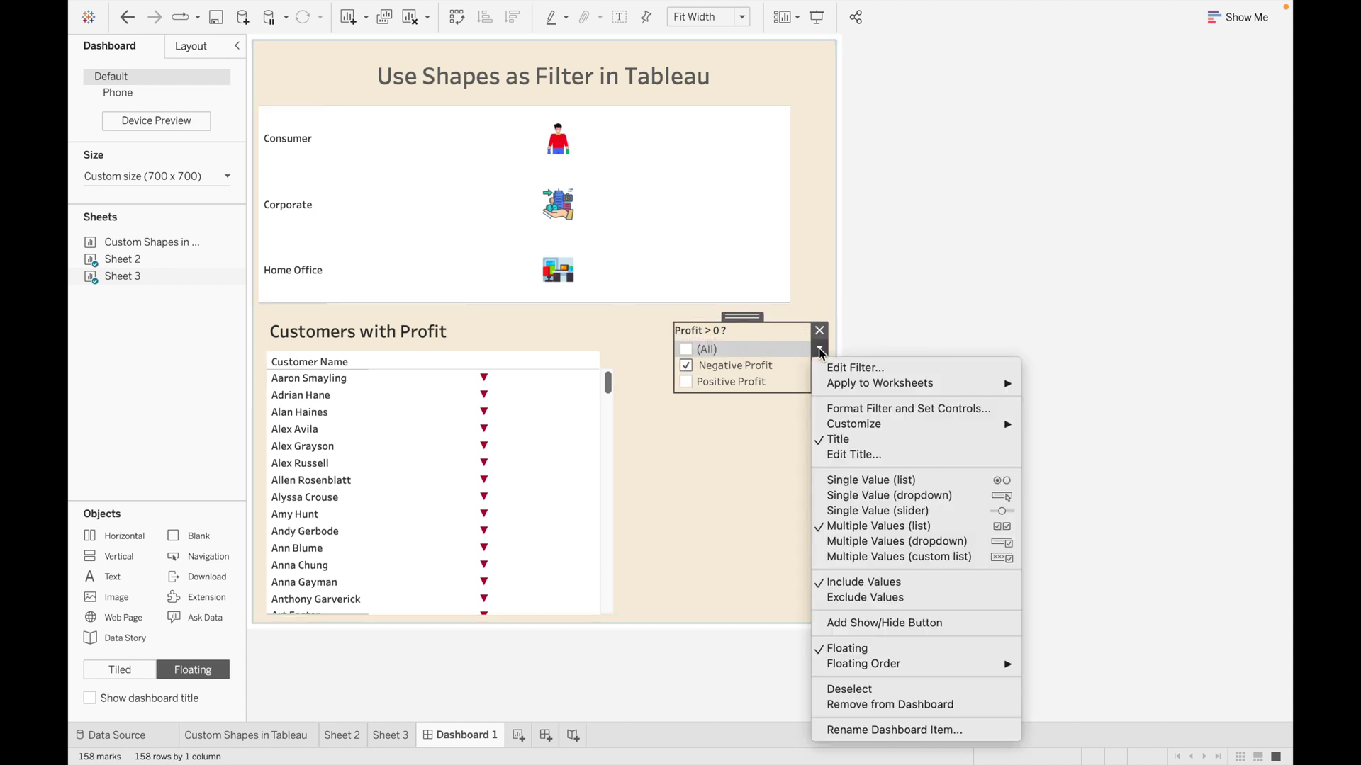
click(860, 541)
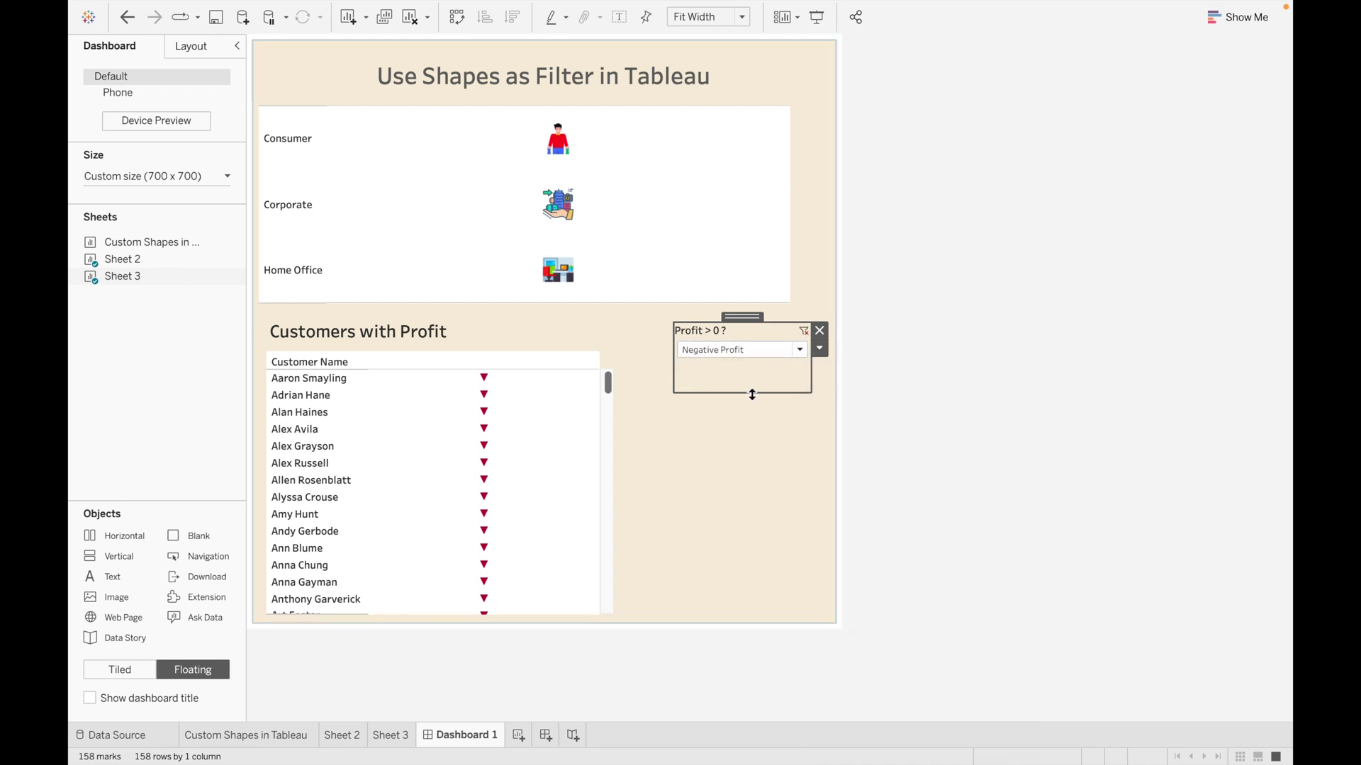
drag(749, 395, 755, 364)
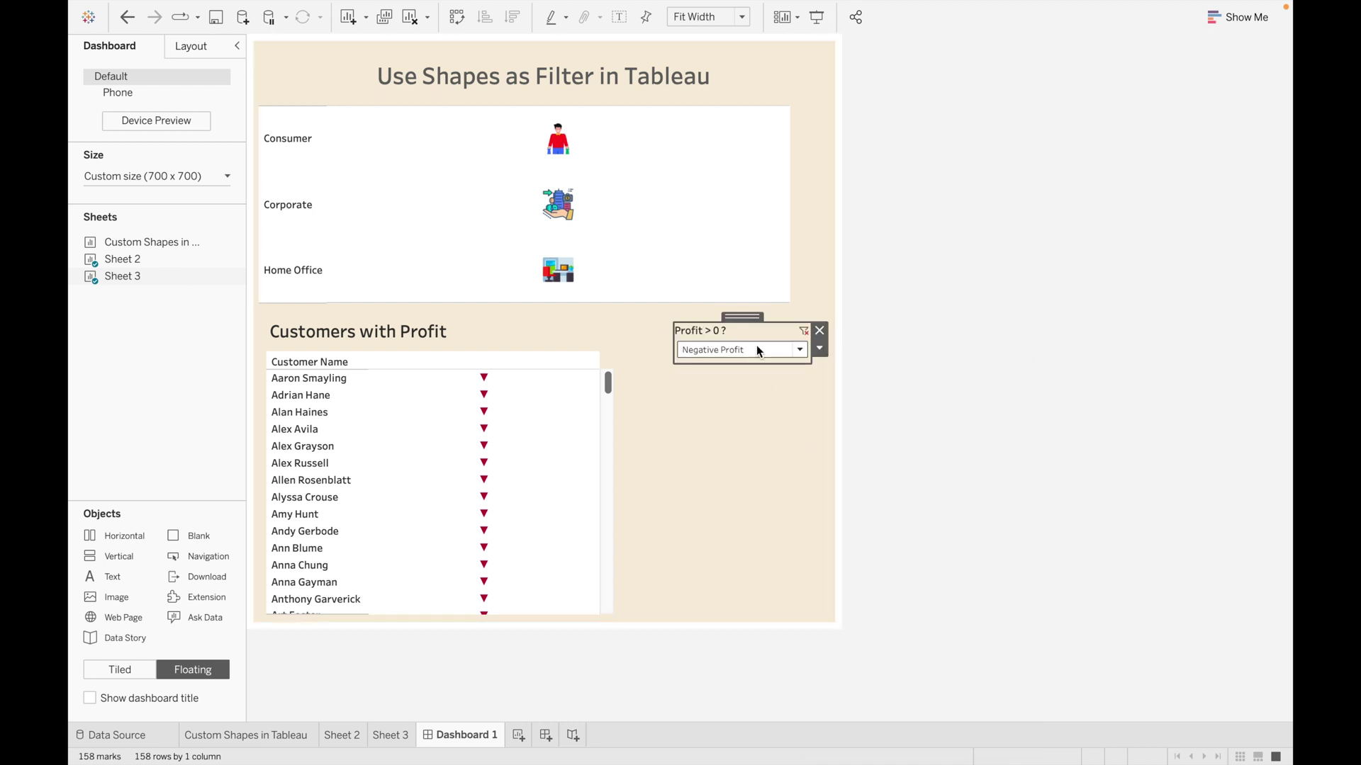
Replace the title of the Profit > 0 ? filter with "Select Profit Type"
double_click(725, 330)
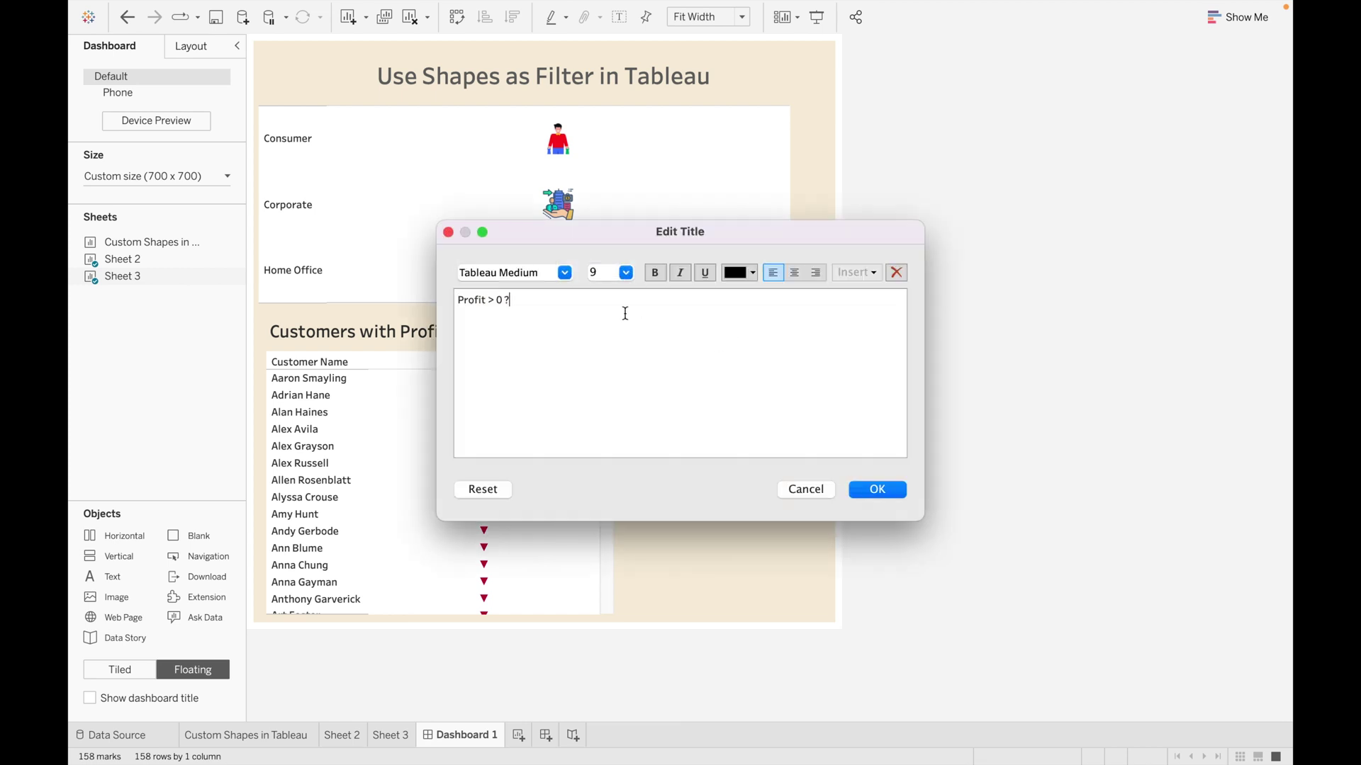
key(super+a)
key(BackSpace)
text(Sele)
click(878, 490)
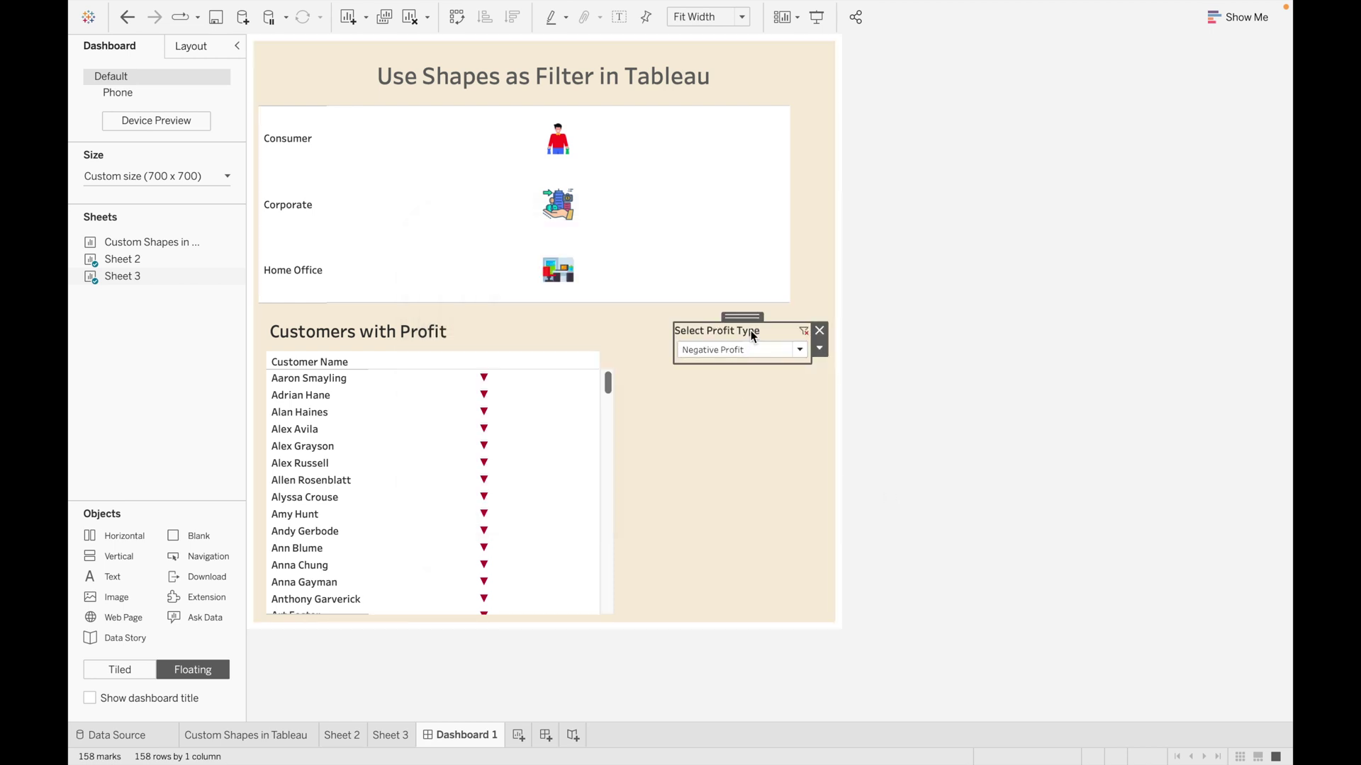
Move the Select Profit Type filter closer to the customer list and reset it to all profit types
drag(746, 320, 722, 337)
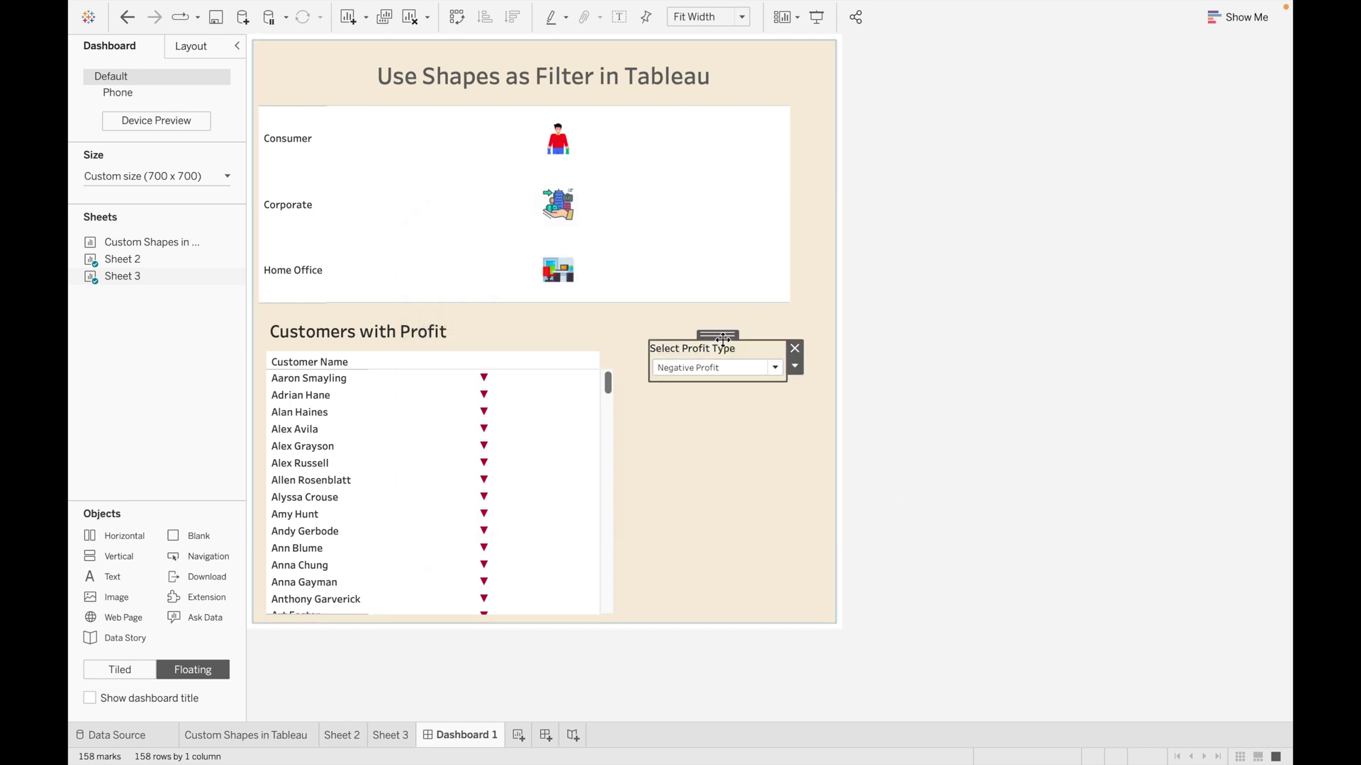
click(775, 351)
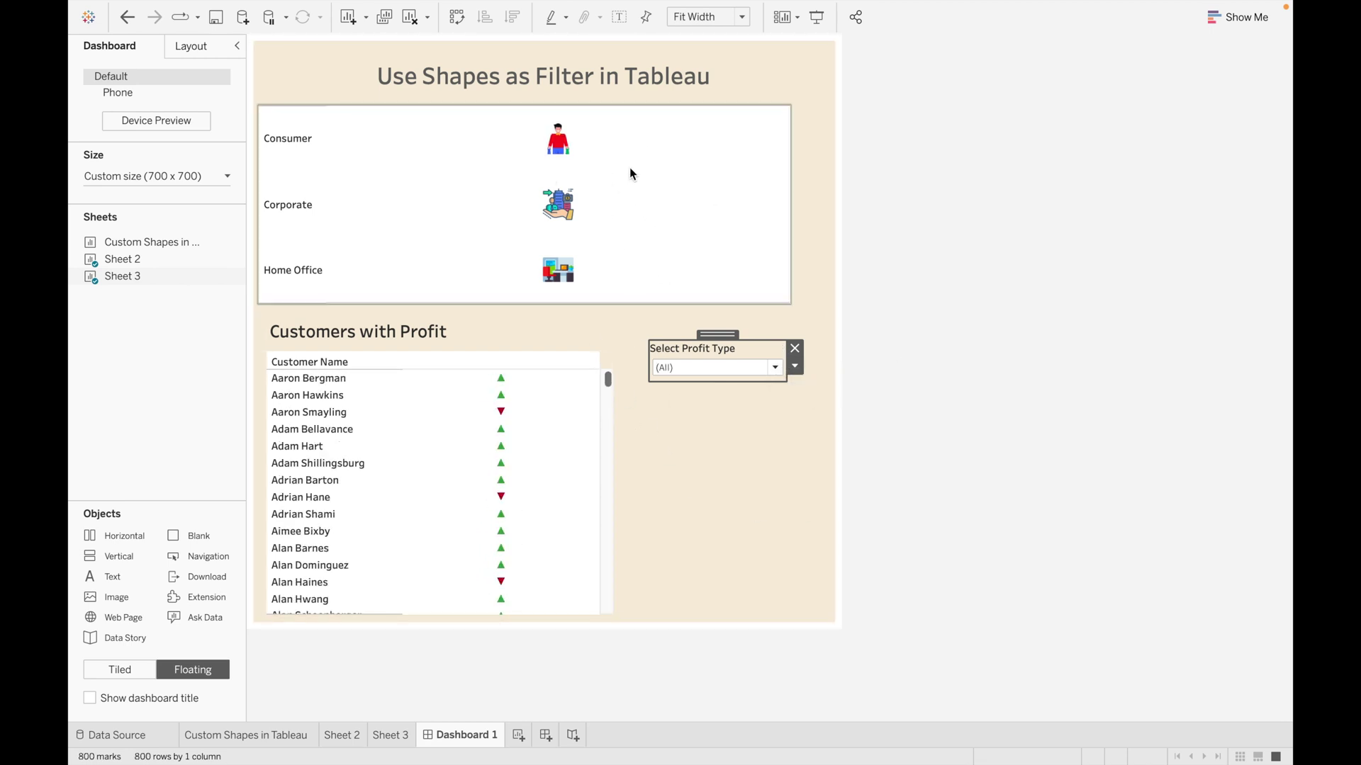
Set the segment shapes view to be used as a filter for the dashboard
mouse_move(567, 143)
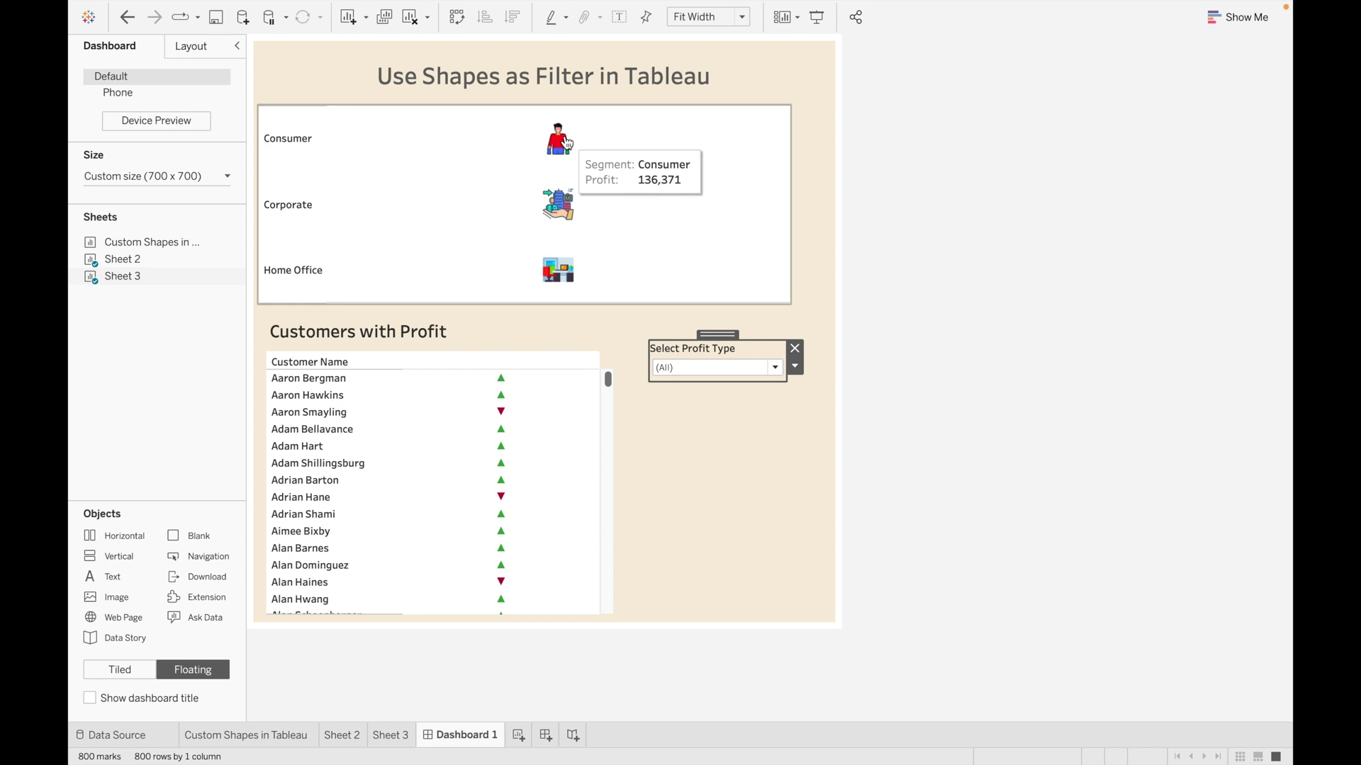
click(708, 169)
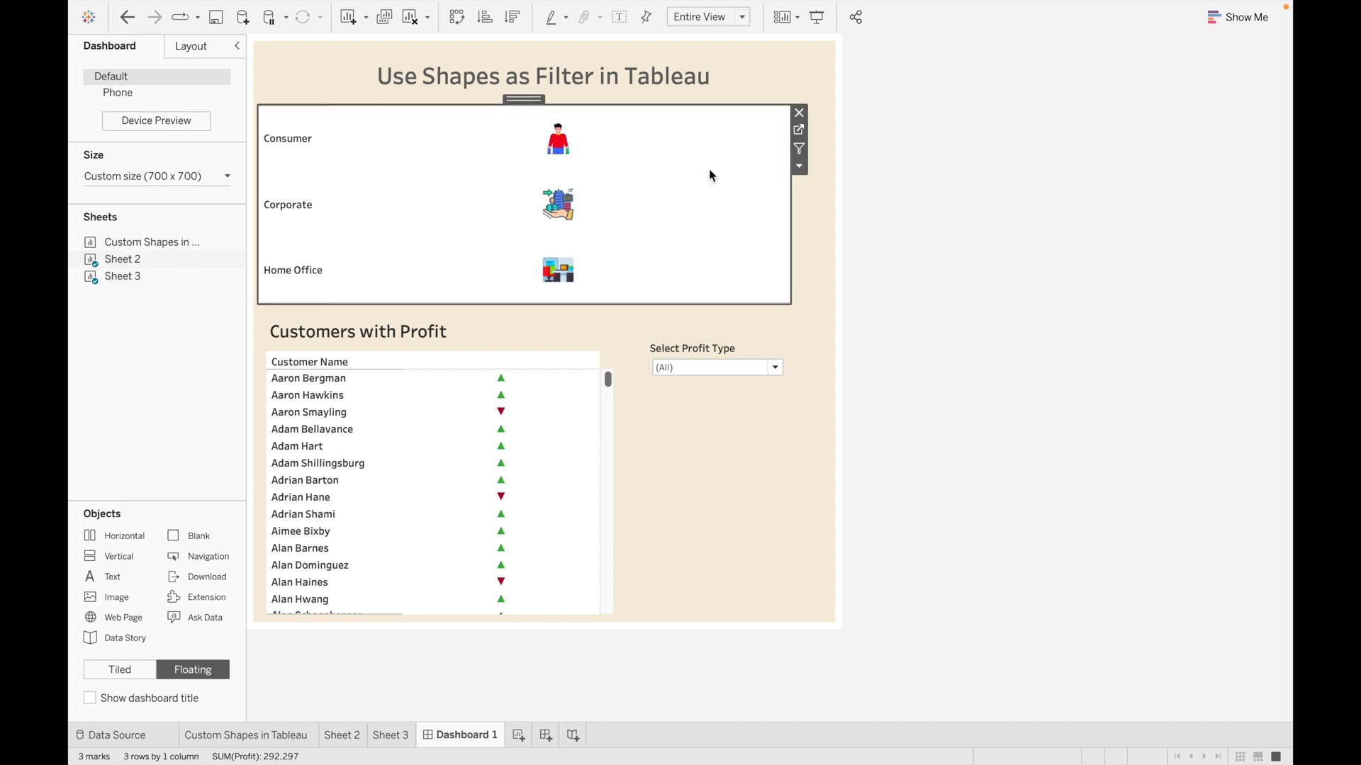
click(800, 148)
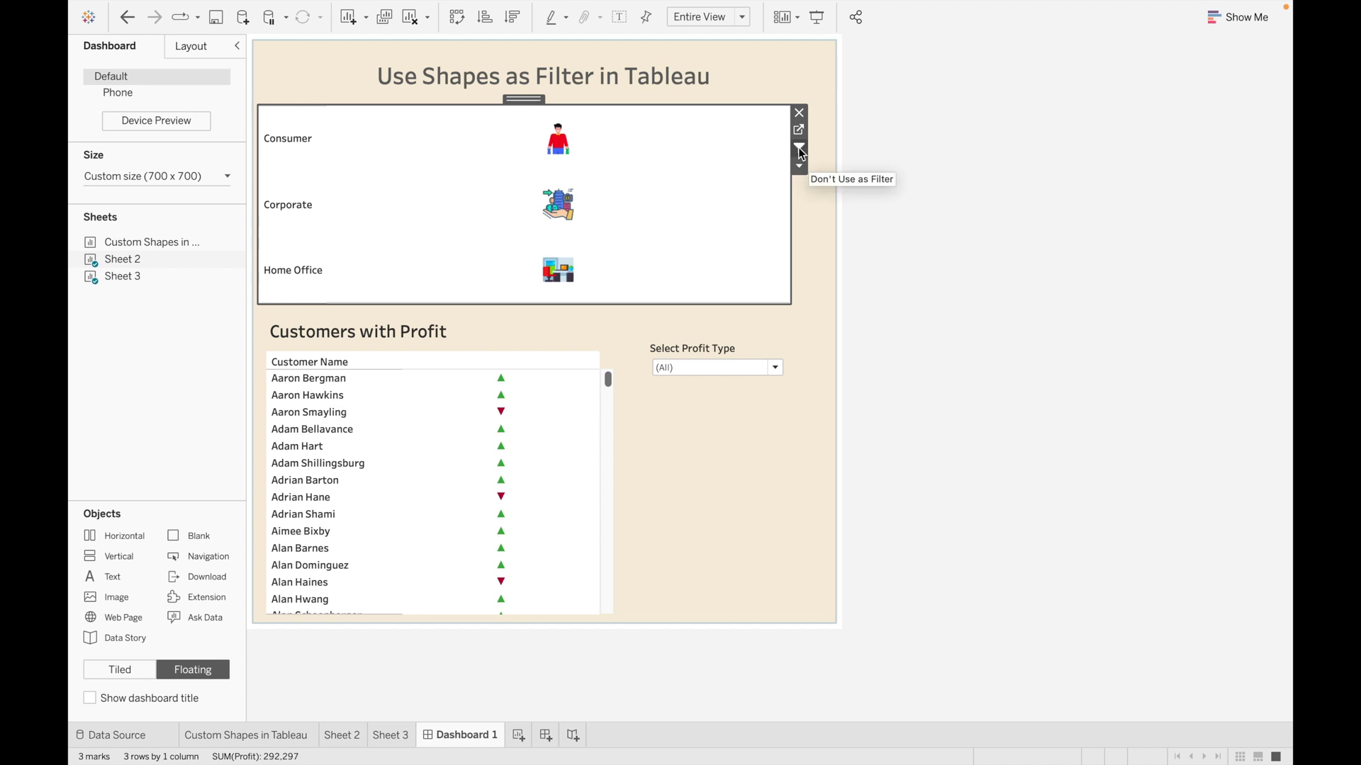
Filter the customer list to the Consumer segment using its shape
mouse_move(558, 144)
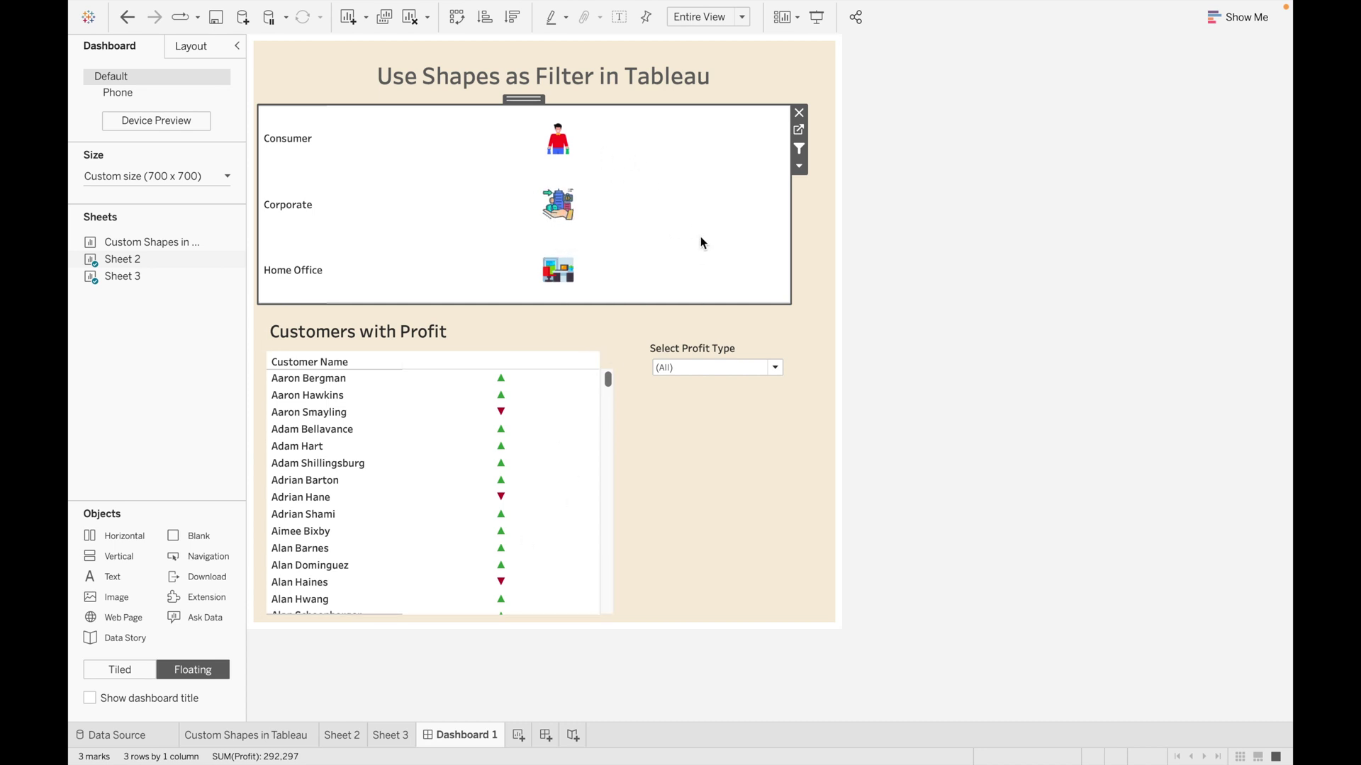
click(564, 144)
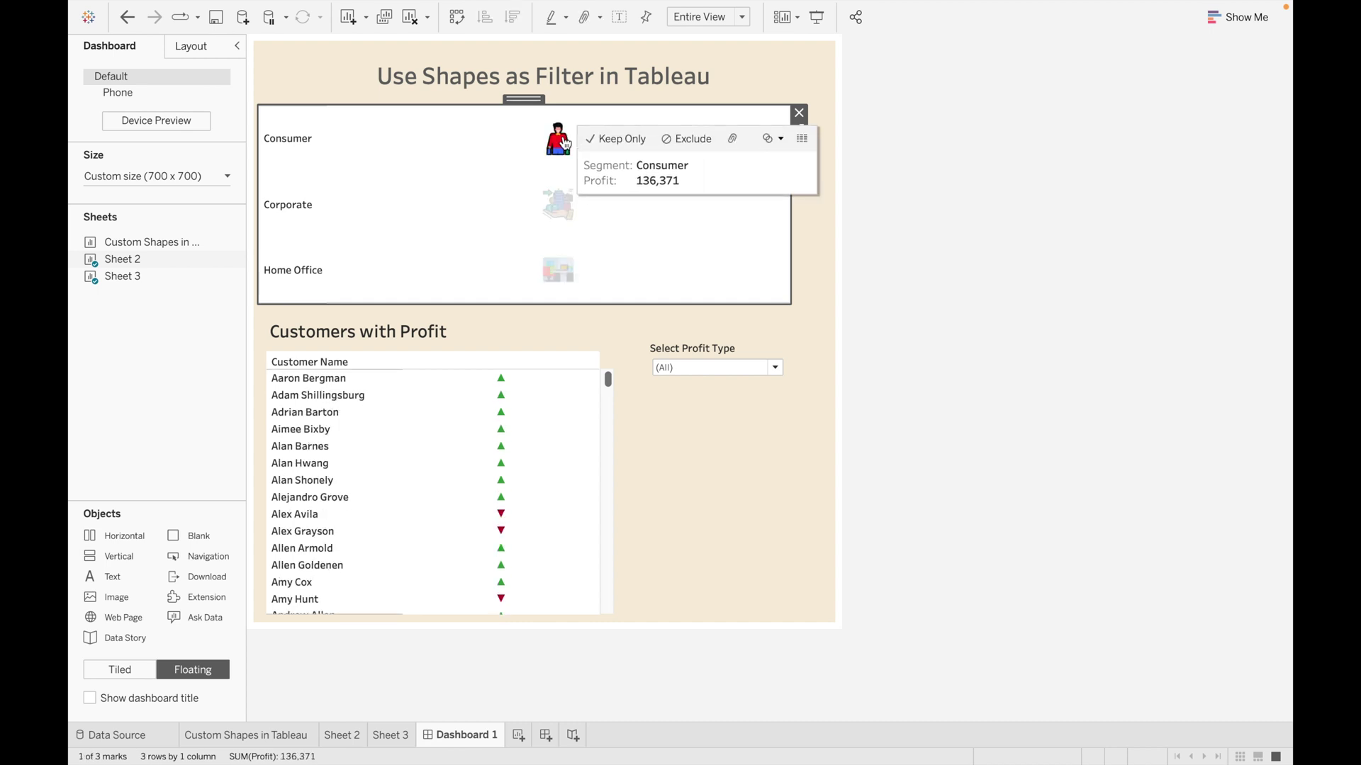
mouse_move(510, 448)
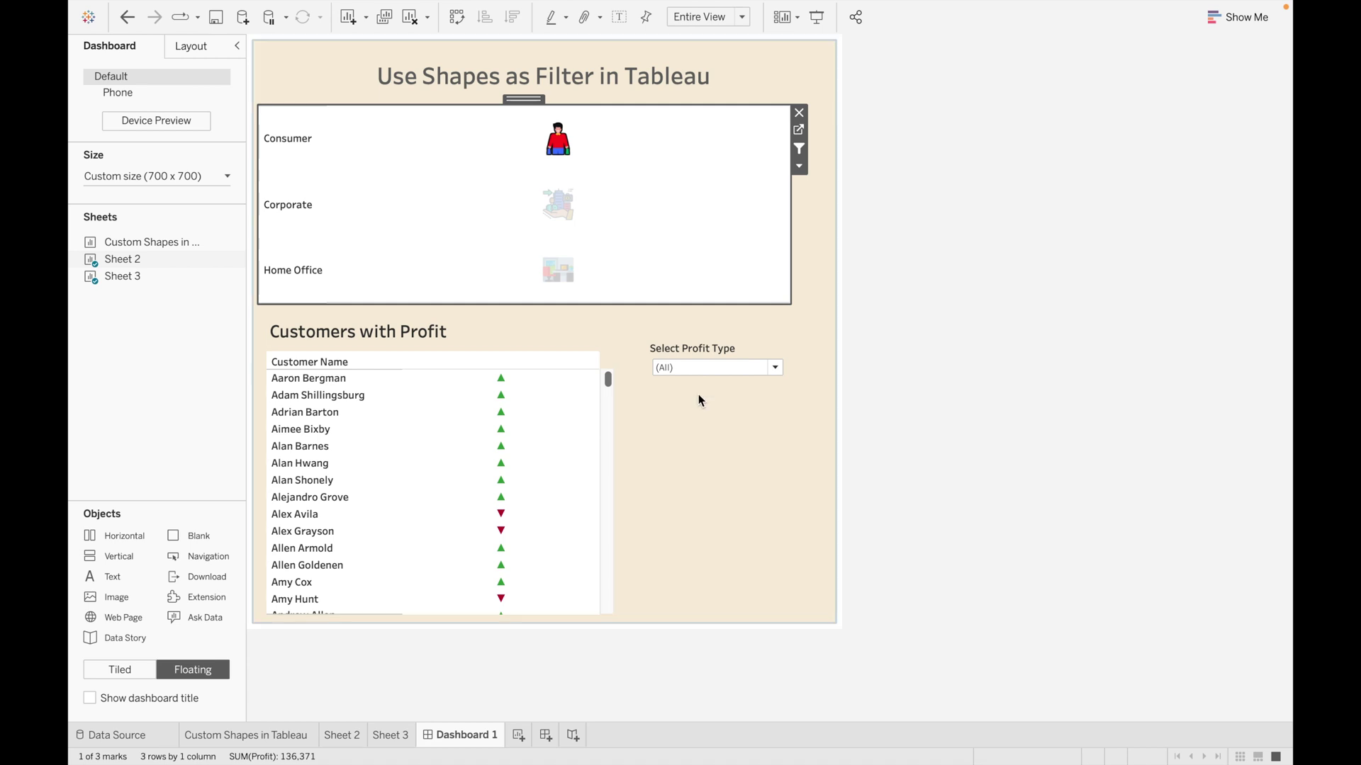
Try the Select Profit Type filter with only Positive Profit, and finish with only Negative Profit selected
click(775, 368)
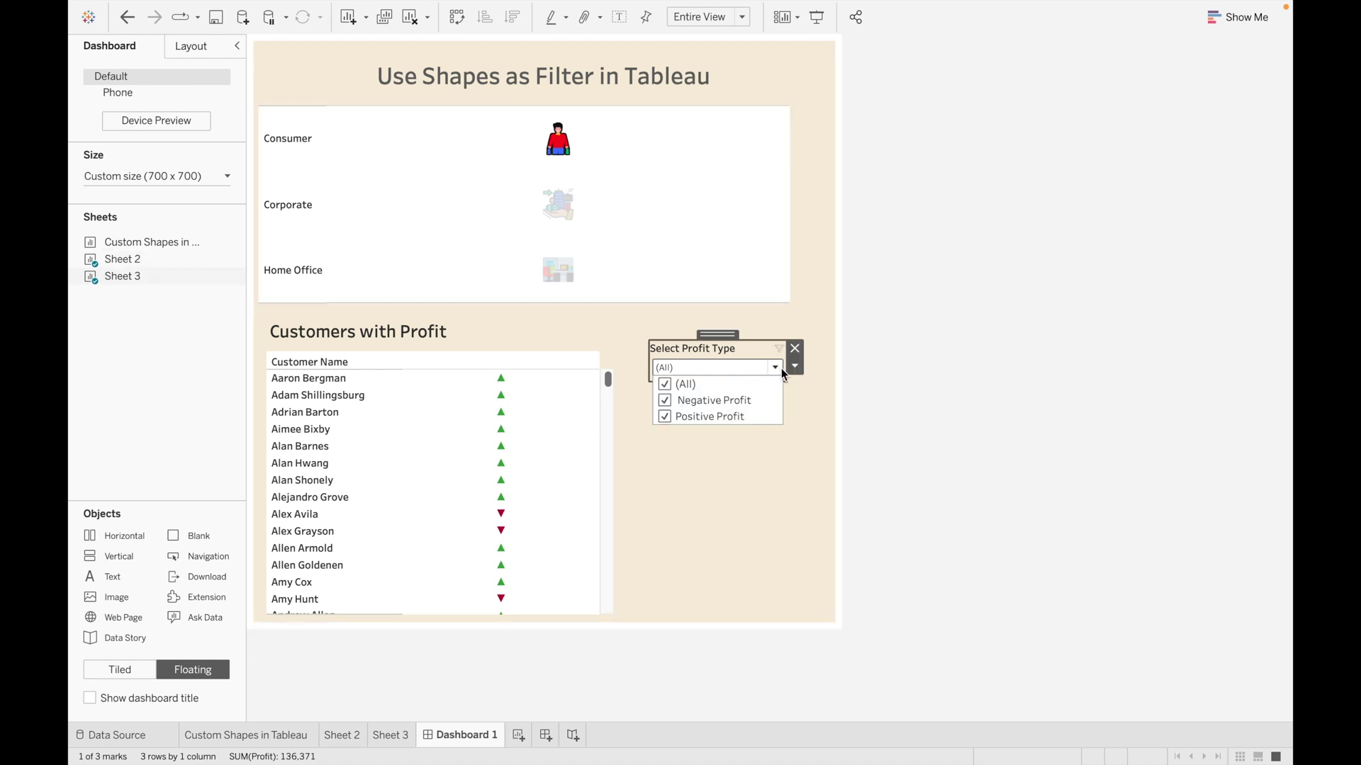
click(666, 405)
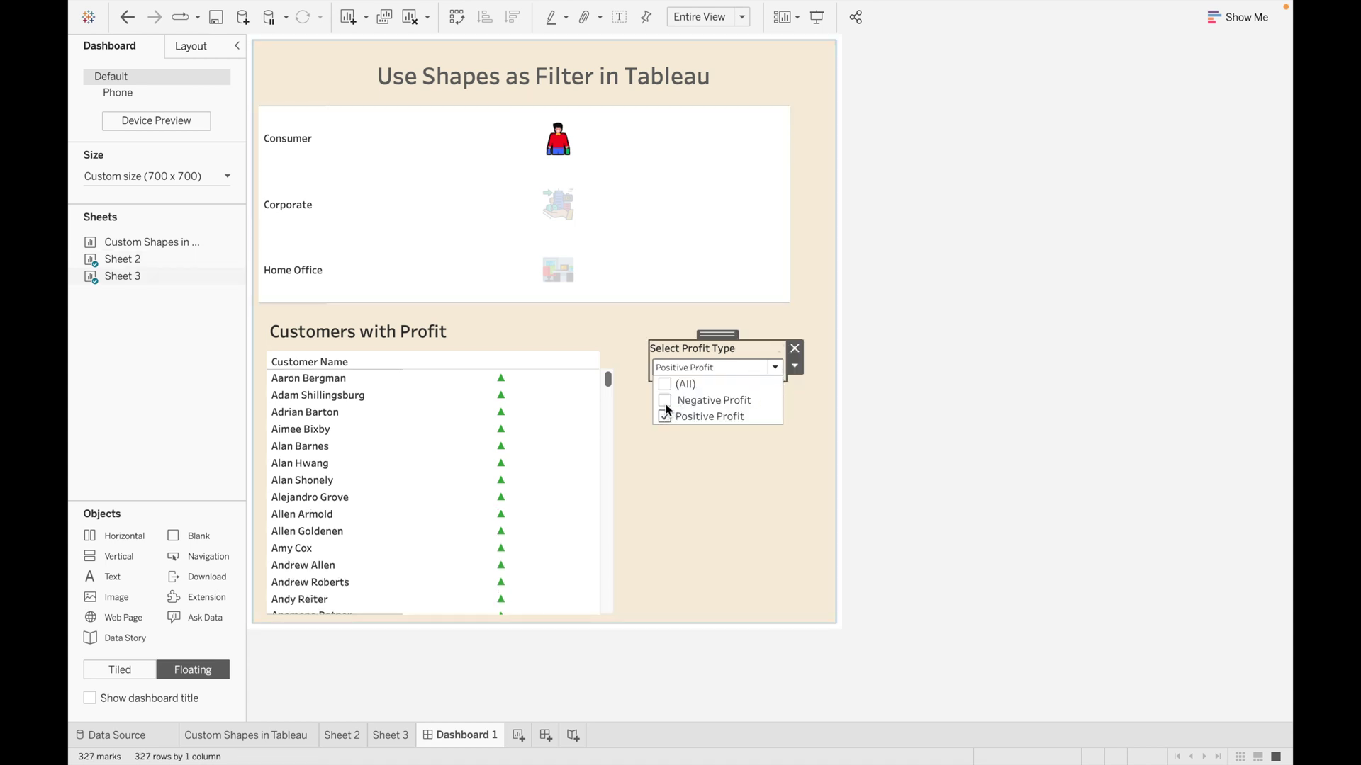
click(664, 401)
click(665, 418)
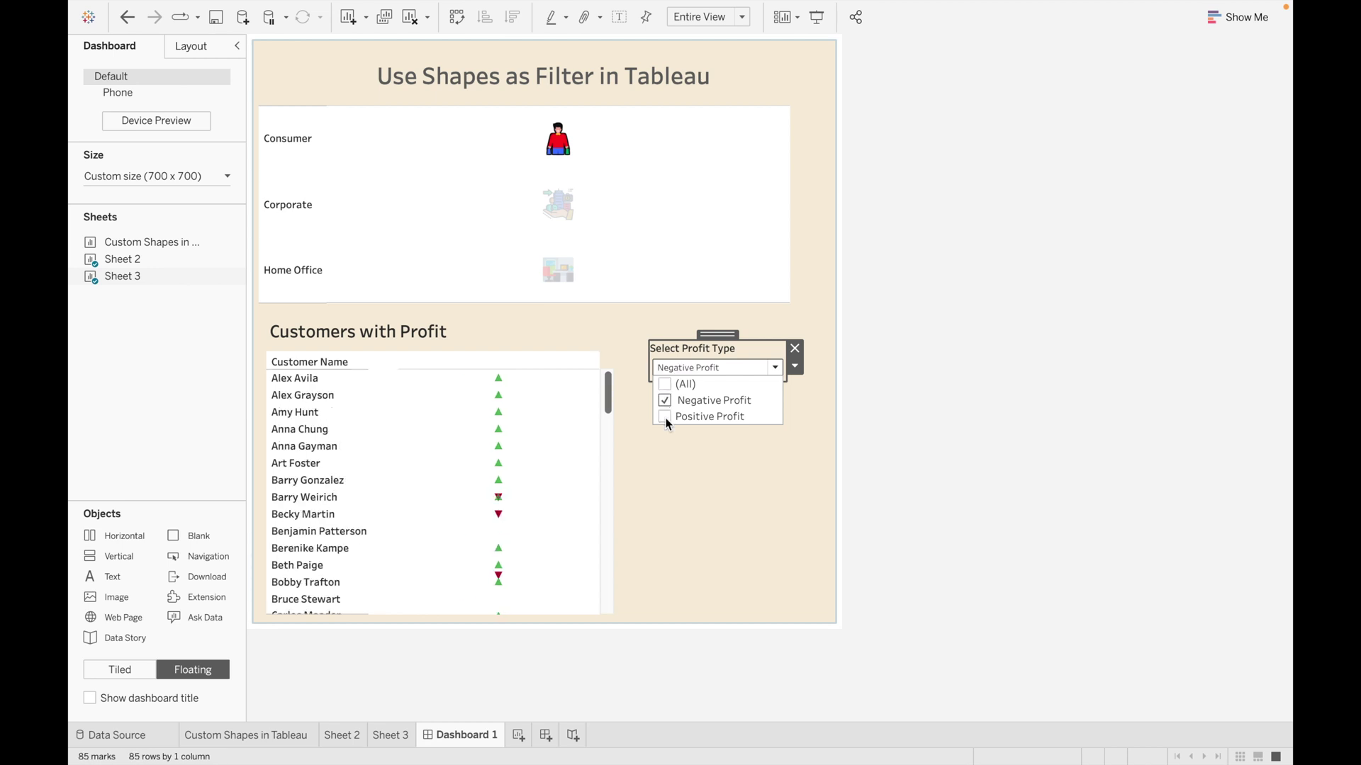
click(665, 401)
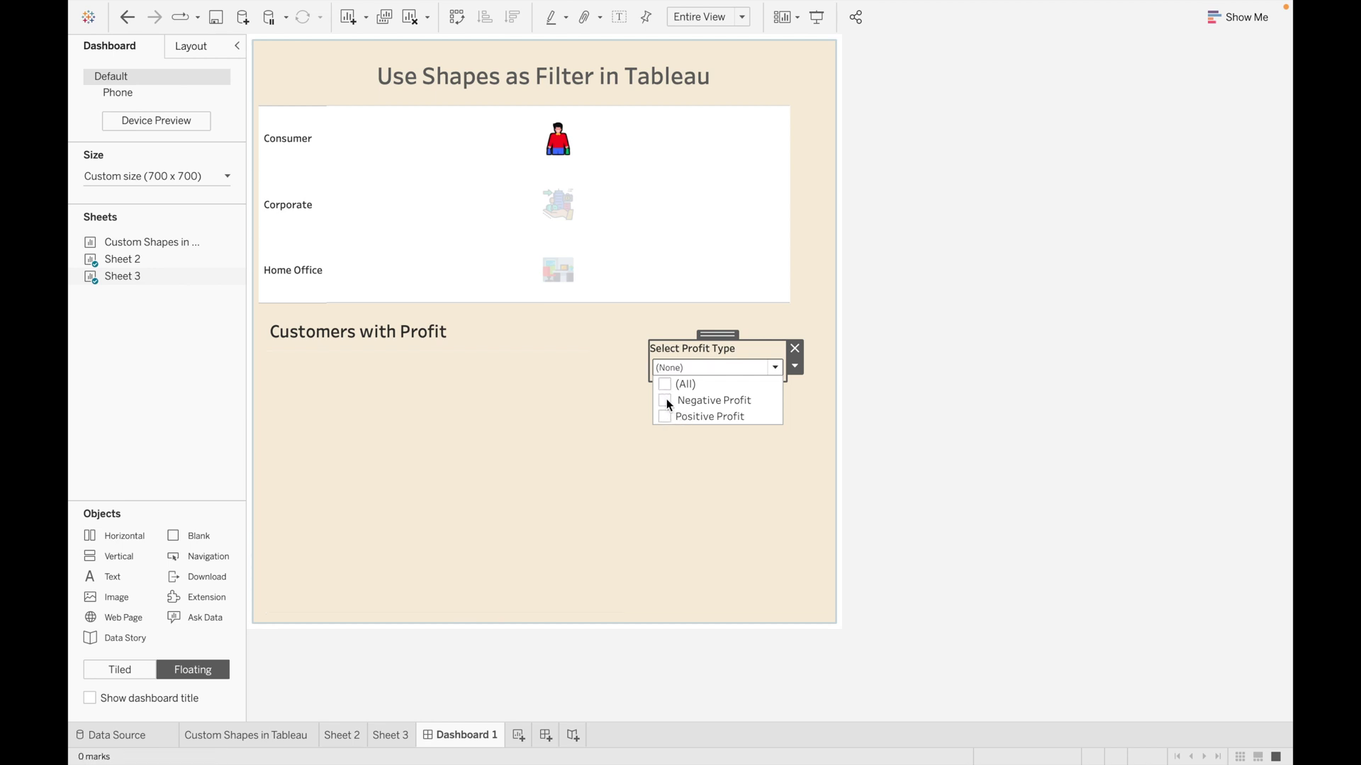
click(672, 399)
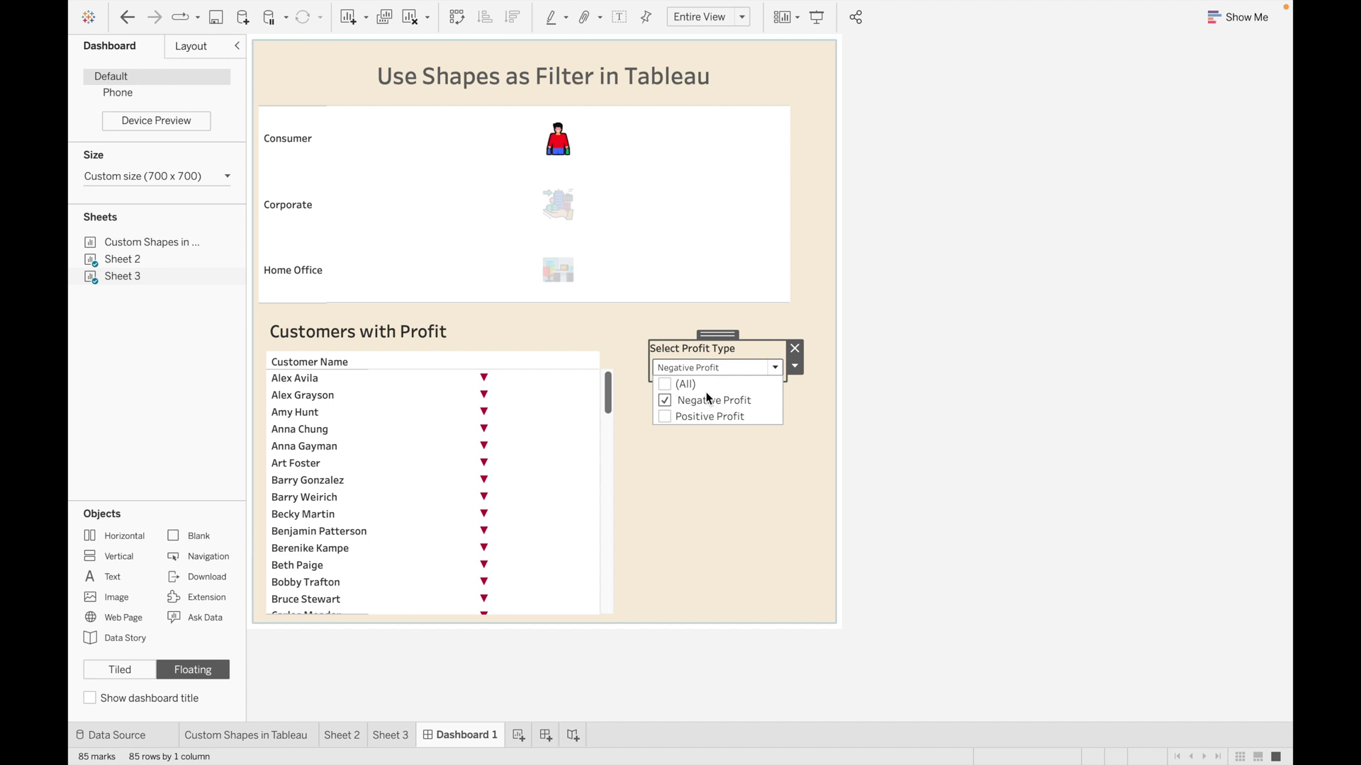
Switch the customer list to the Corporate segment using its shape
click(570, 197)
click(564, 217)
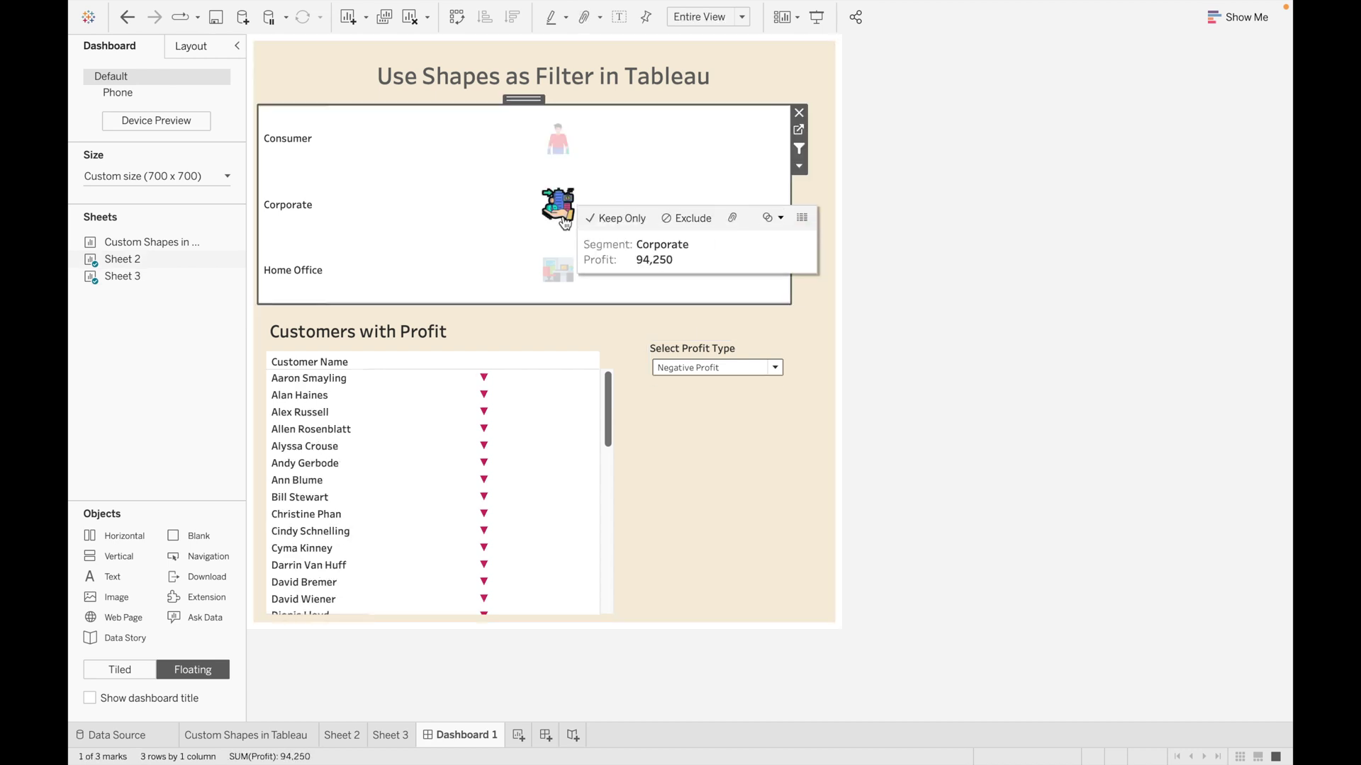
click(674, 462)
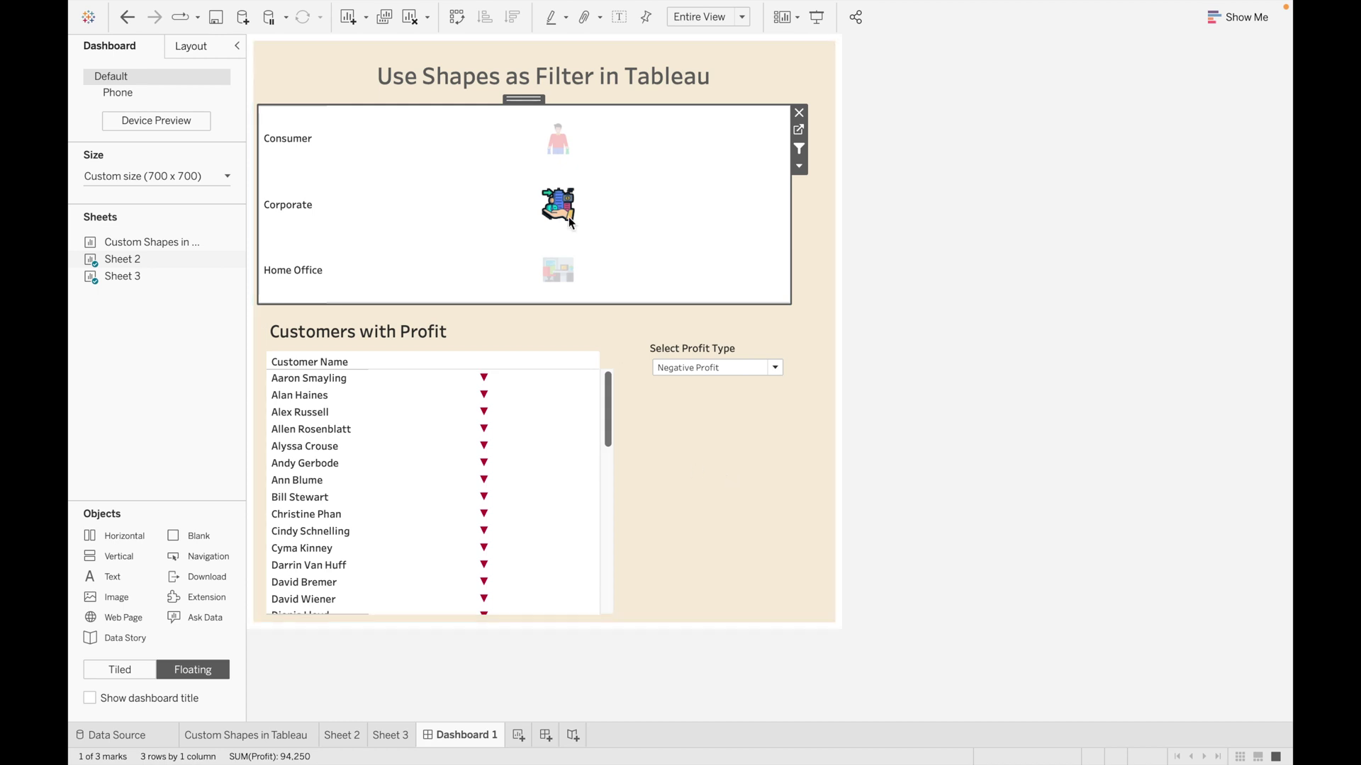
Include Positive Profit in the Select Profit Type filter again so that all profit types are selected
click(775, 368)
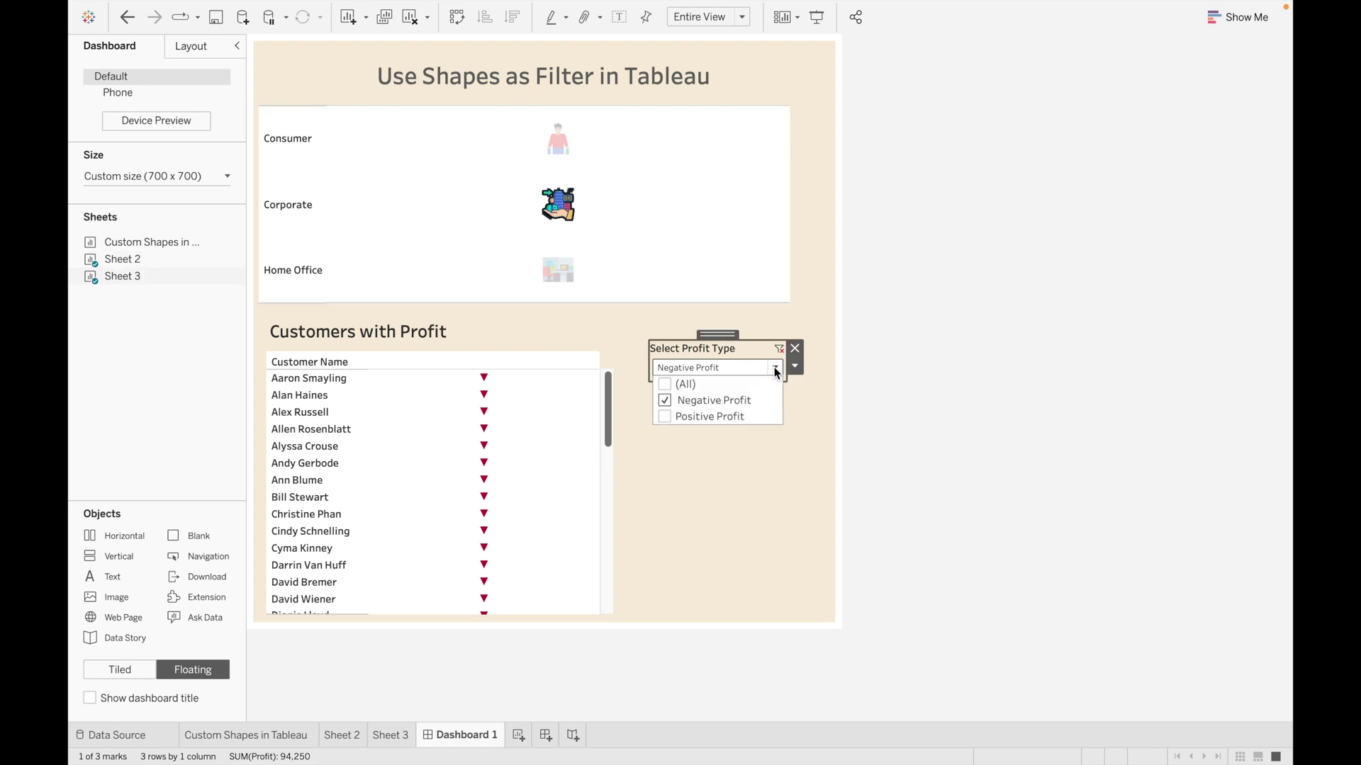
click(669, 417)
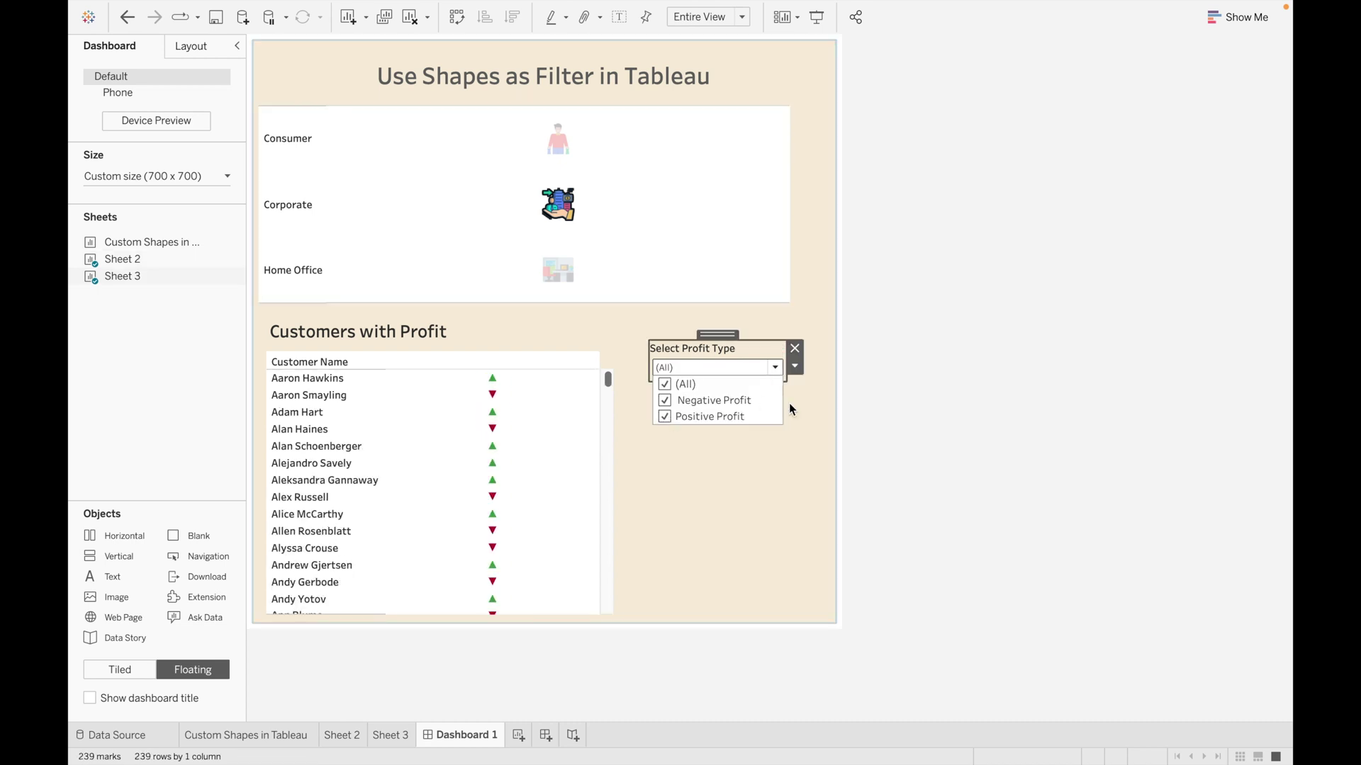
click(774, 367)
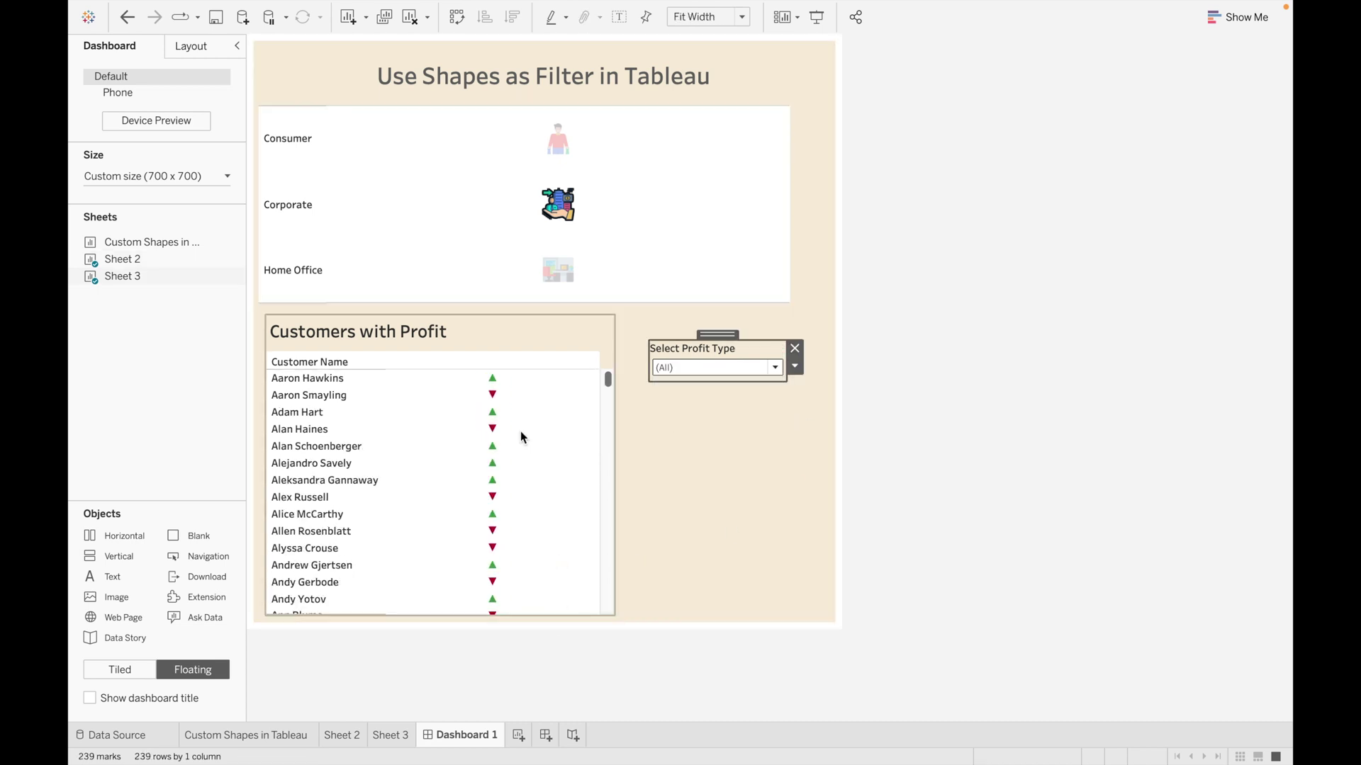
Check a customer mark's tooltip, open the Customers with Profit worksheet and add Profit to the marks' Detail
mouse_move(565, 255)
mouse_move(495, 385)
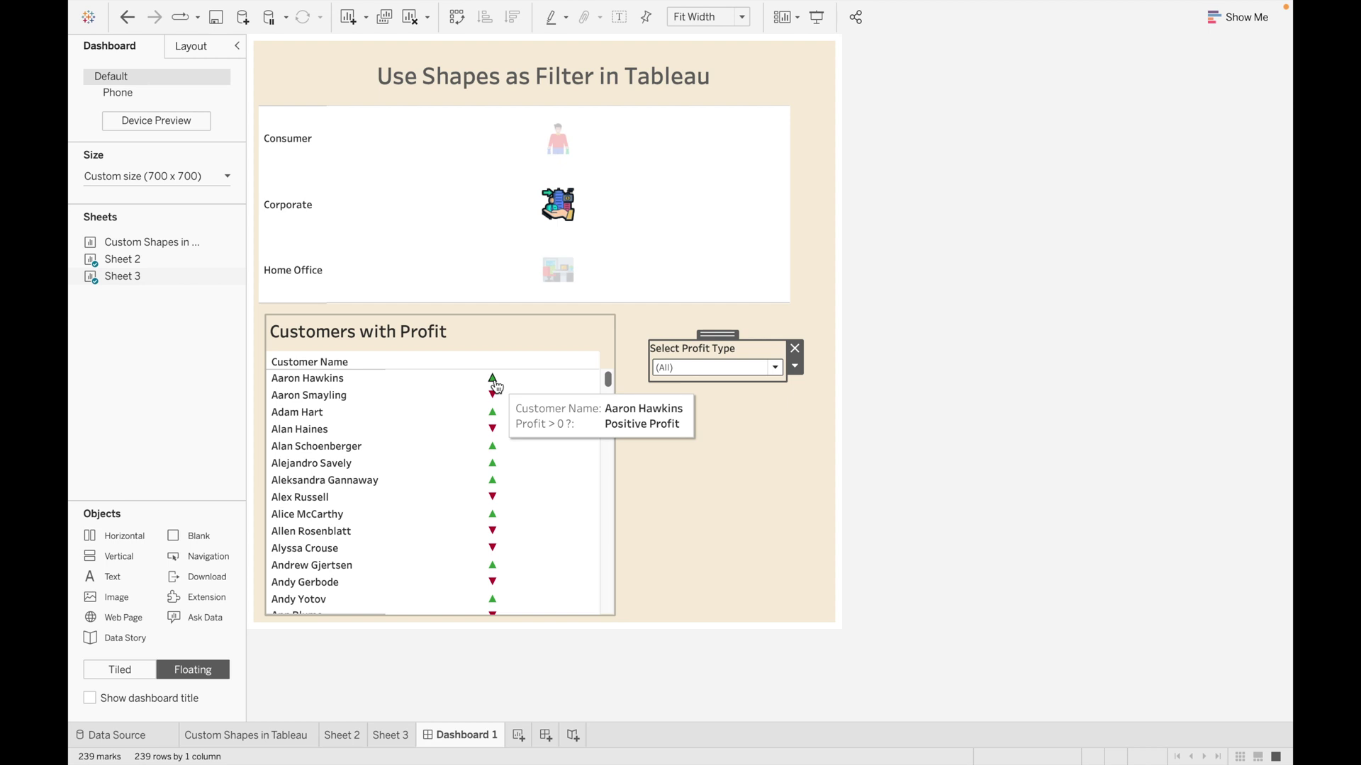
click(566, 338)
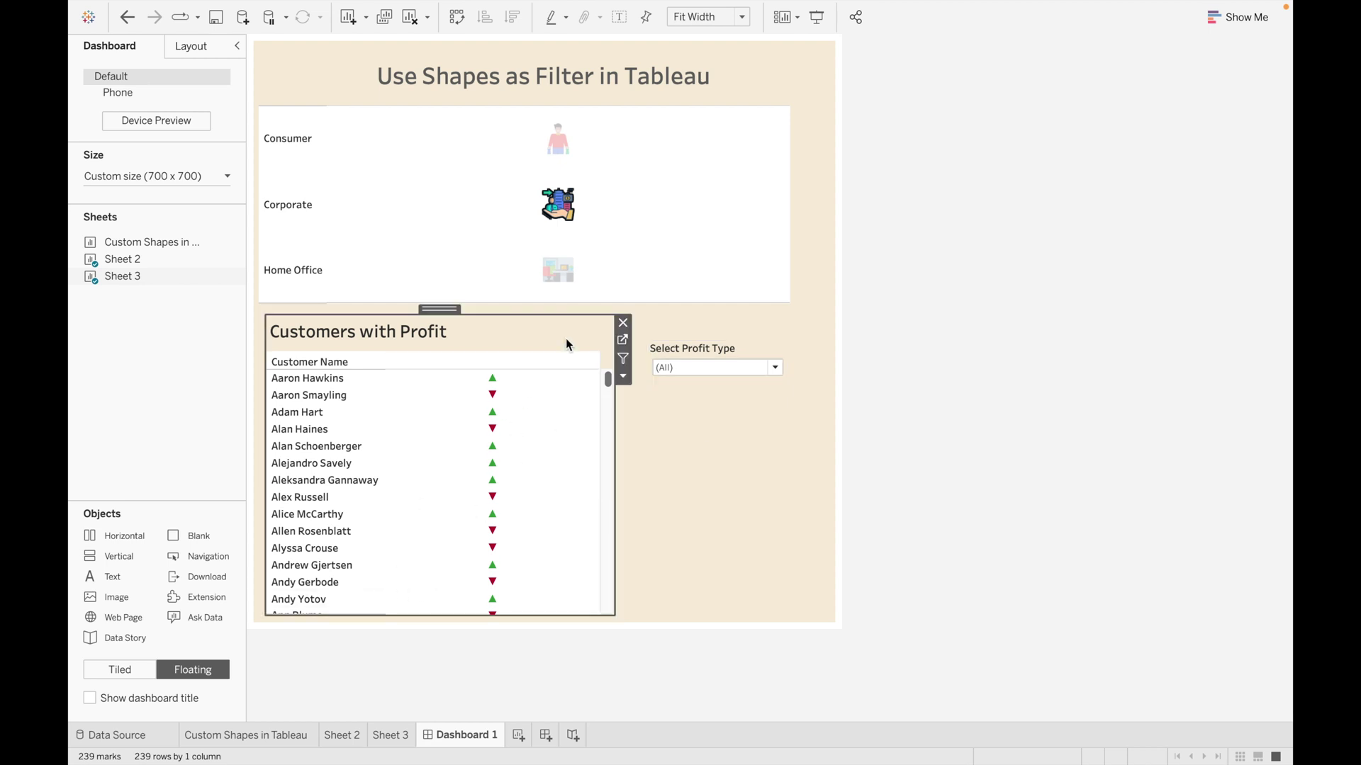
click(623, 339)
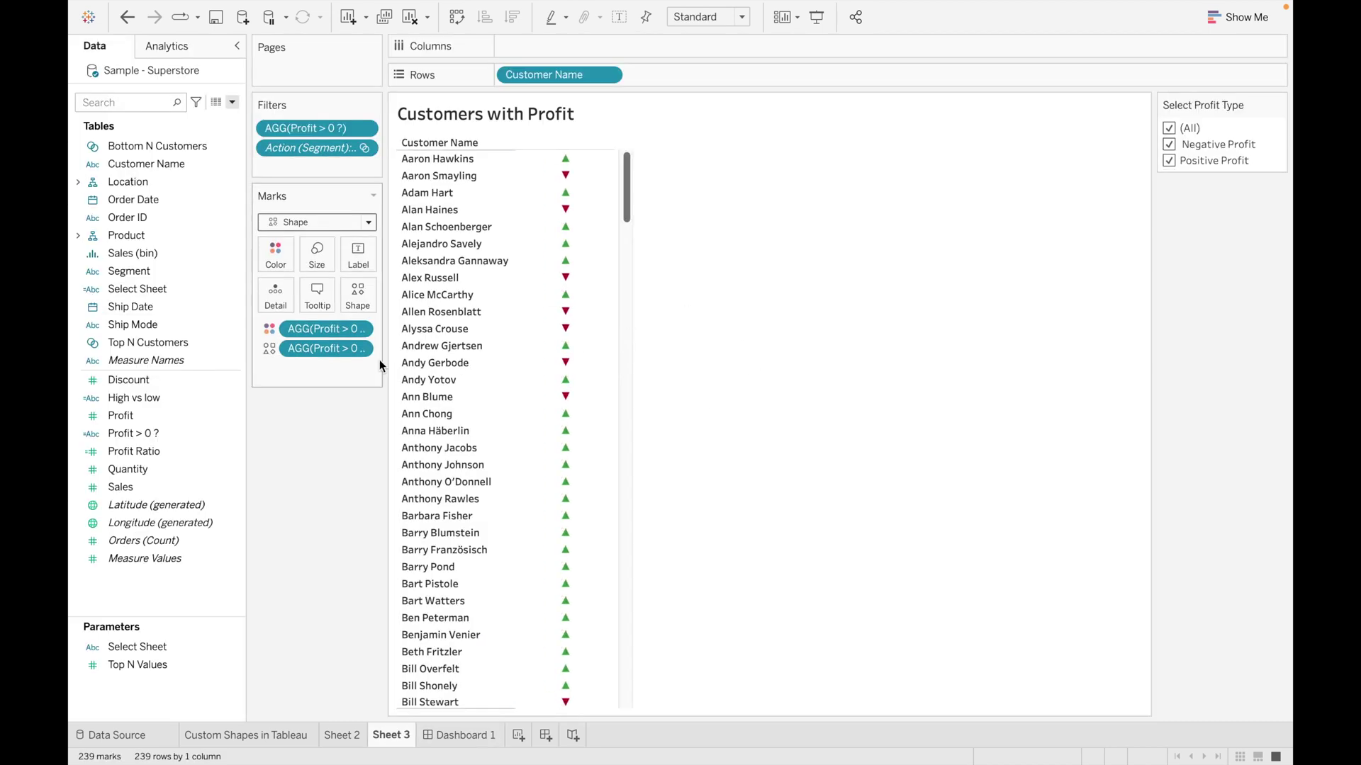
click(224, 466)
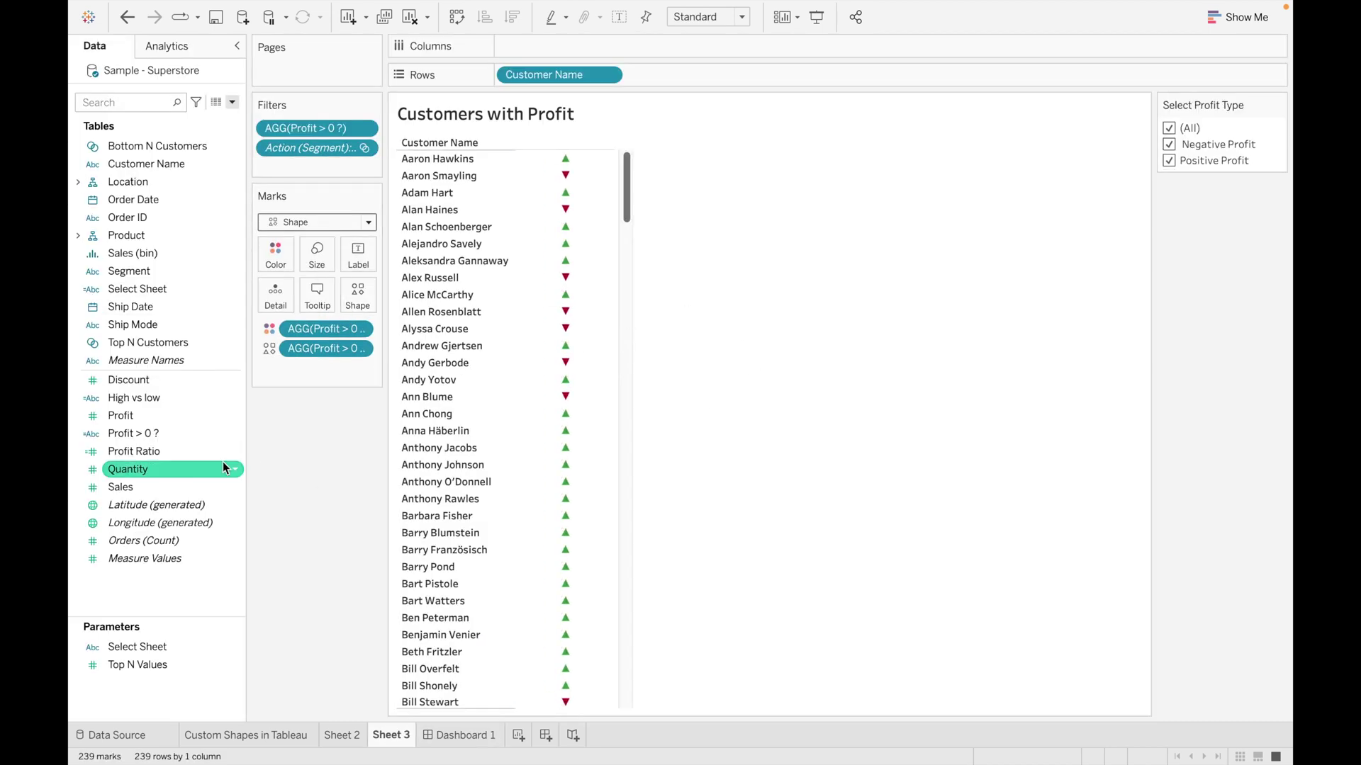
drag(142, 416, 266, 301)
Edit the Customers with Profit tooltip and delete its whole Profit > 0 ? line
click(304, 303)
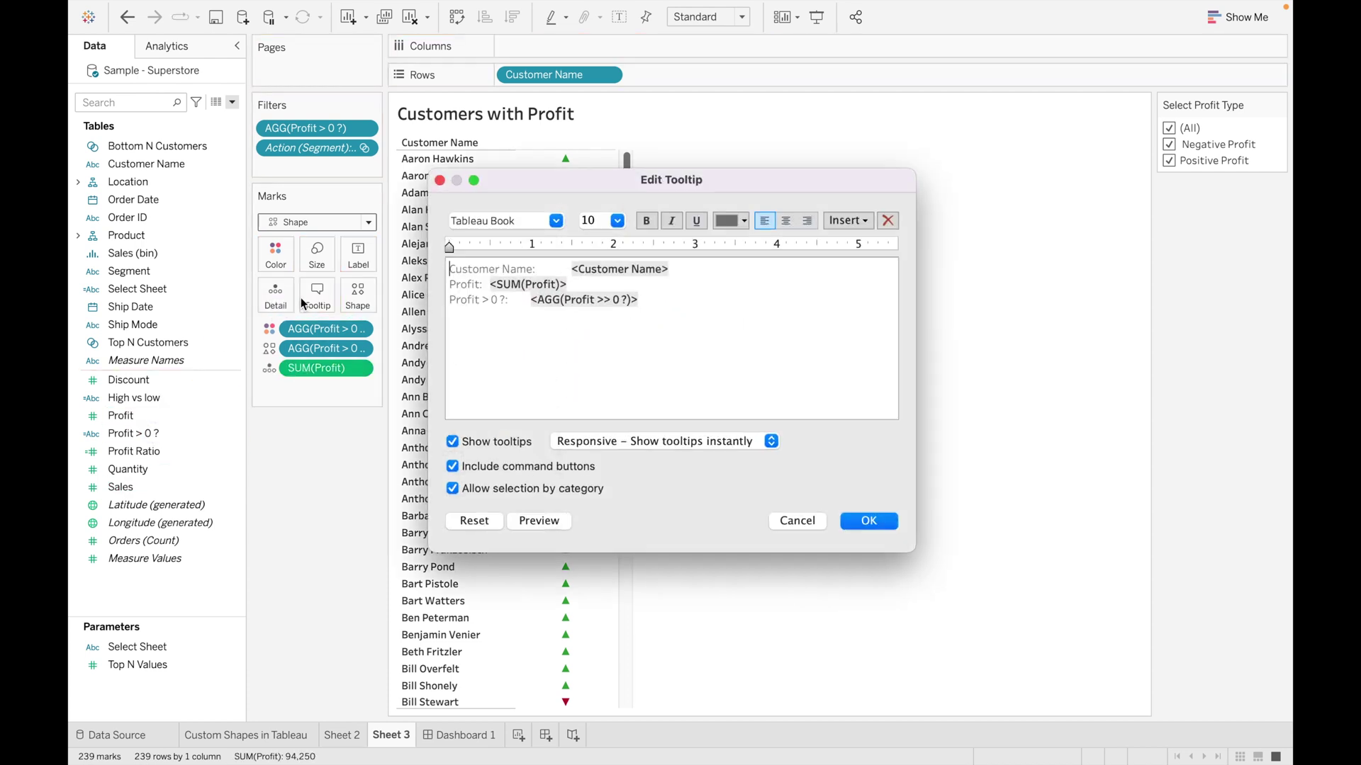
click(665, 298)
key(BackSpace)
key(BackSpace)
key(BackSpace)
key(BackSpace)
key(BackSpace)
key(BackSpace)
key(BackSpace)
key(BackSpace)
key(BackSpace)
key(BackSpace)
key(BackSpace)
key(BackSpace)
key(BackSpace)
key(BackSpace)
key(BackSpace)
key(BackSpace)
key(BackSpace)
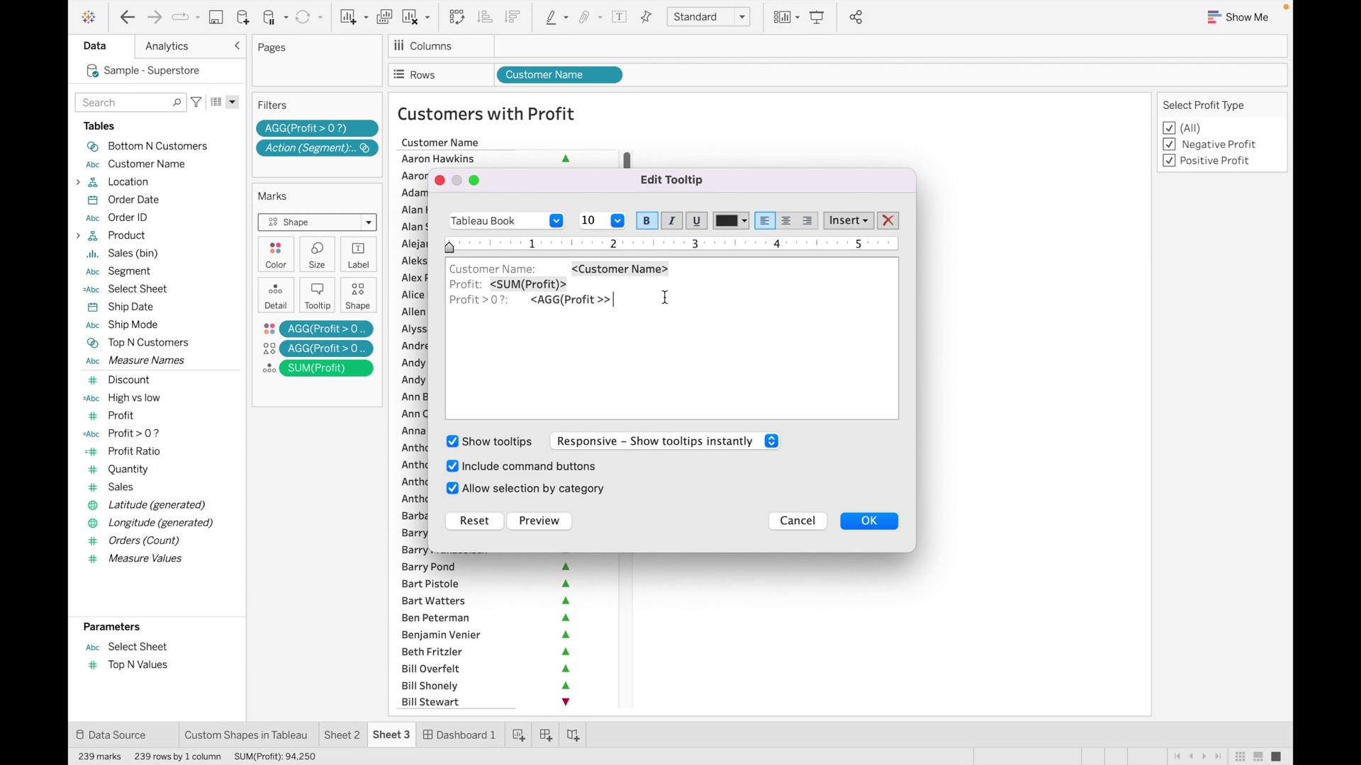
key(BackSpace)
key(BackSpace)
key(BackSpace)
key(BackSpace)
key(BackSpace)
key(BackSpace)
key(BackSpace)
key(BackSpace)
key(BackSpace)
key(BackSpace)
key(BackSpace)
key(BackSpace)
key(BackSpace)
key(BackSpace)
key(BackSpace)
Join the tooltip's profit line to the customer name line and delete the "Profit:" label, keeping the <SUM(Profit)> field
click(450, 285)
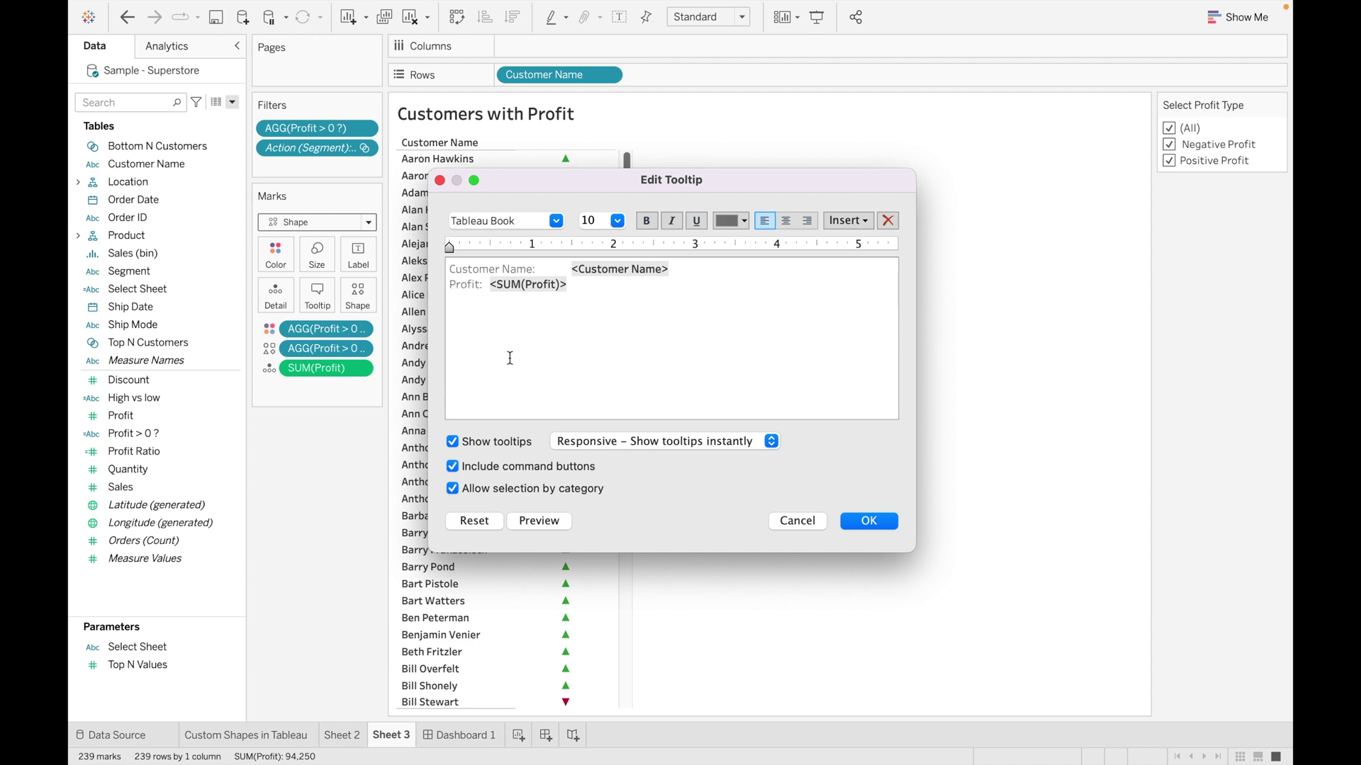
key(BackSpace)
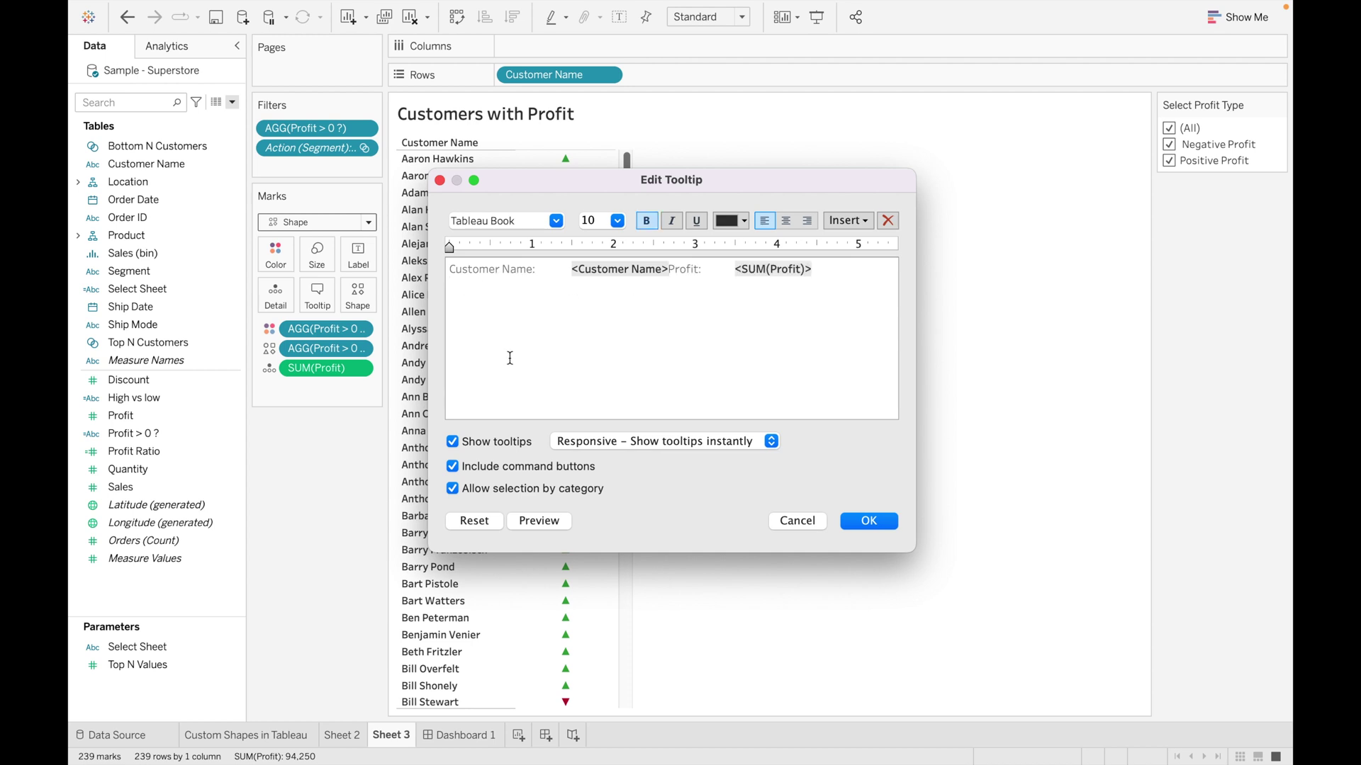
click(734, 269)
key(BackSpace)
key(BackSpace)
key(BackSpace)
key(BackSpace)
key(BackSpace)
key(BackSpace)
key(BackSpace)
key(BackSpace)
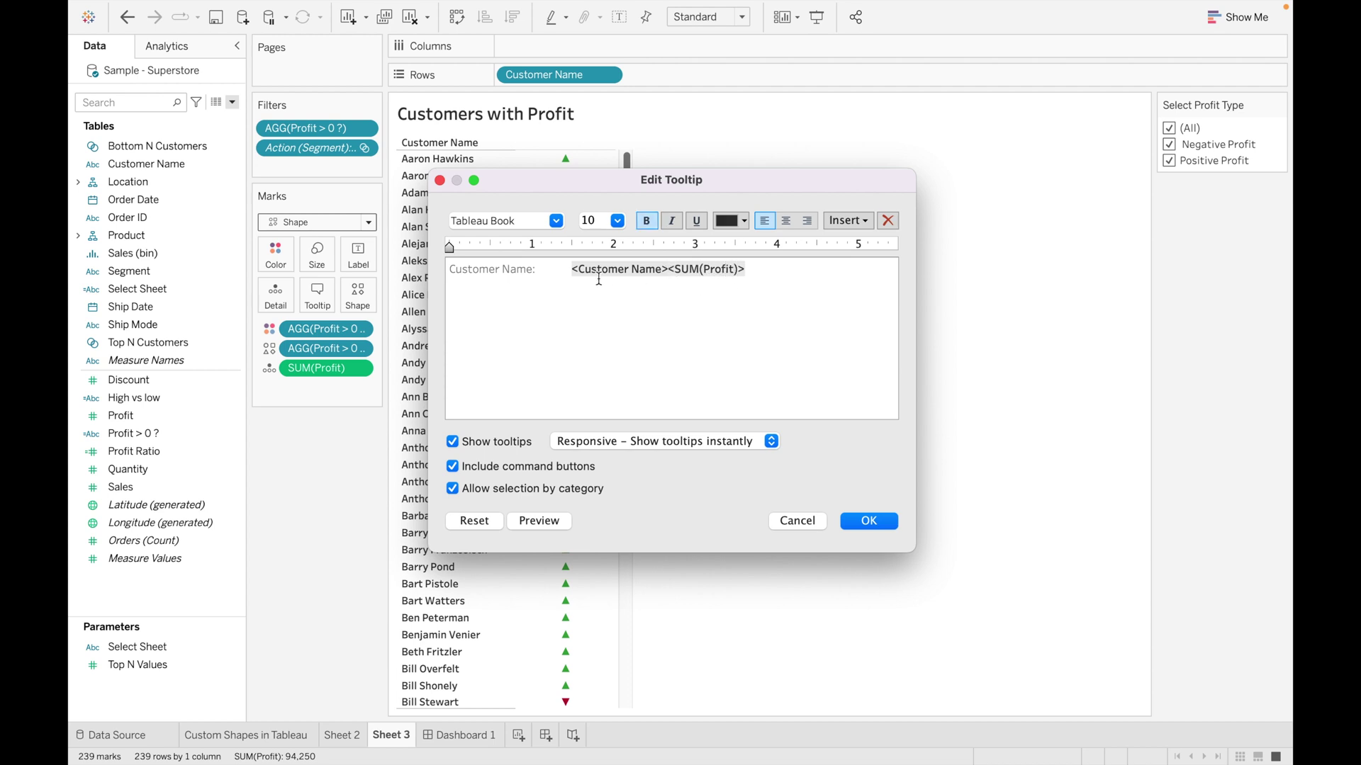
Delete the "Customer Name:" label and its spacing from the tooltip, keeping the <Customer Name> field
click(570, 270)
key(BackSpace)
key(BackSpace)
key(BackSpace)
key(BackSpace)
key(BackSpace)
key(BackSpace)
key(BackSpace)
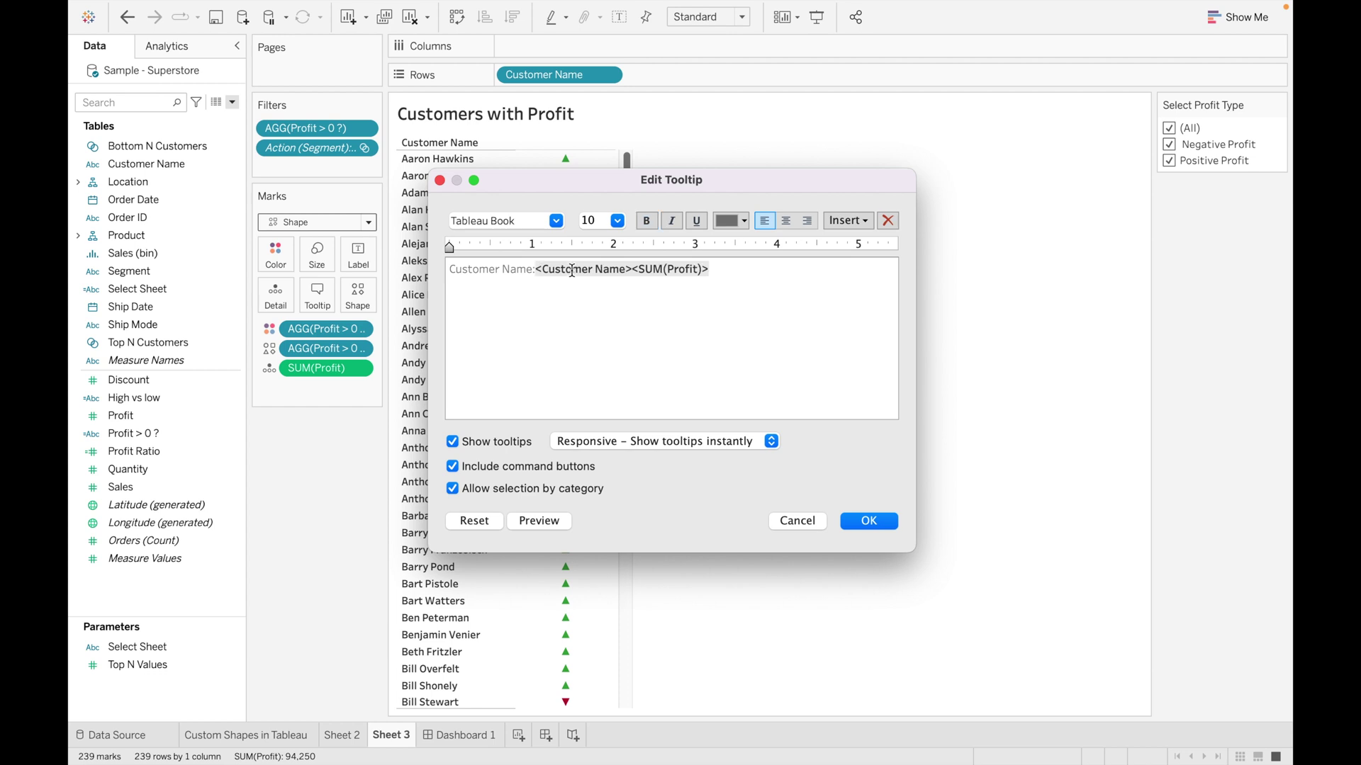
key(BackSpace)
key(BackSpace)
key(BackSpace)
key(BackSpace)
key(BackSpace)
key(BackSpace)
key(BackSpace)
key(BackSpace)
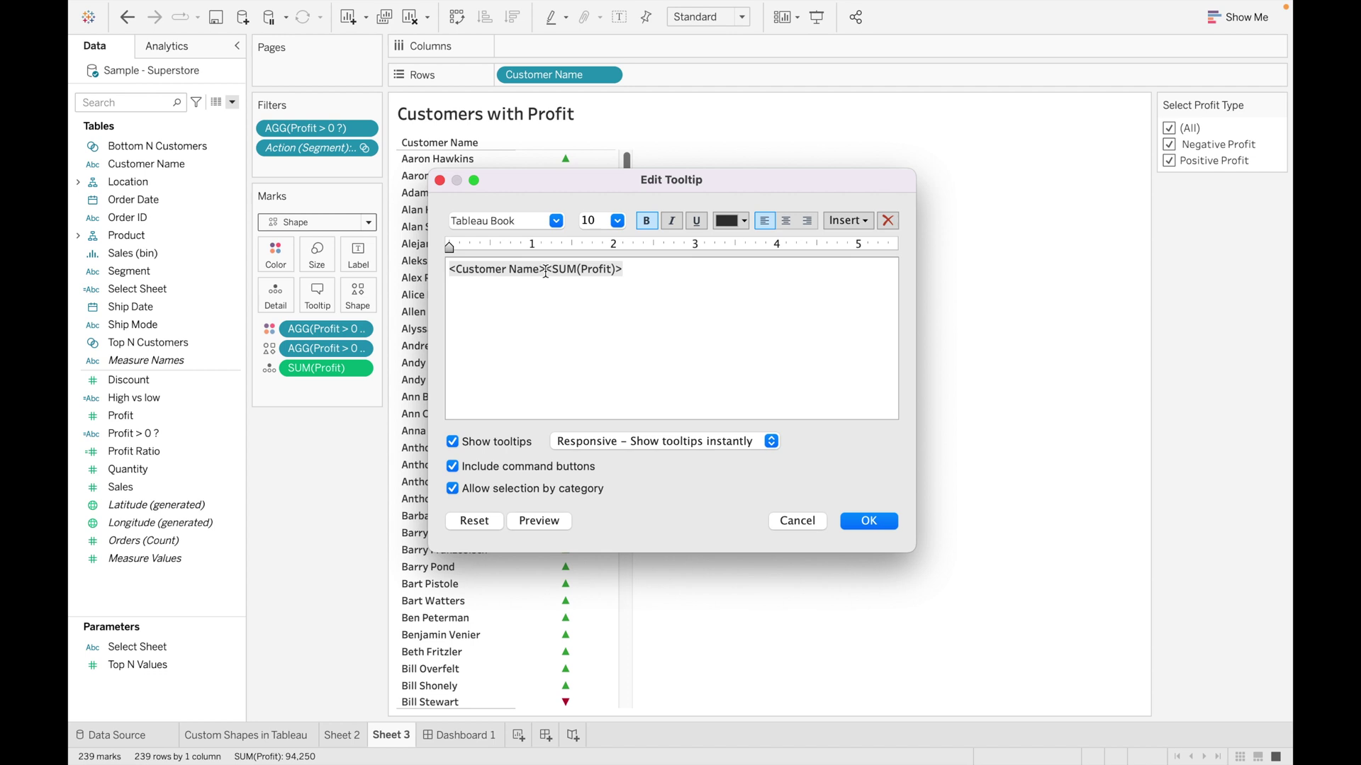
Separate the tooltip's customer name and profit fields with "|", apply the edit and check it on a customer mark
click(546, 270)
click(867, 524)
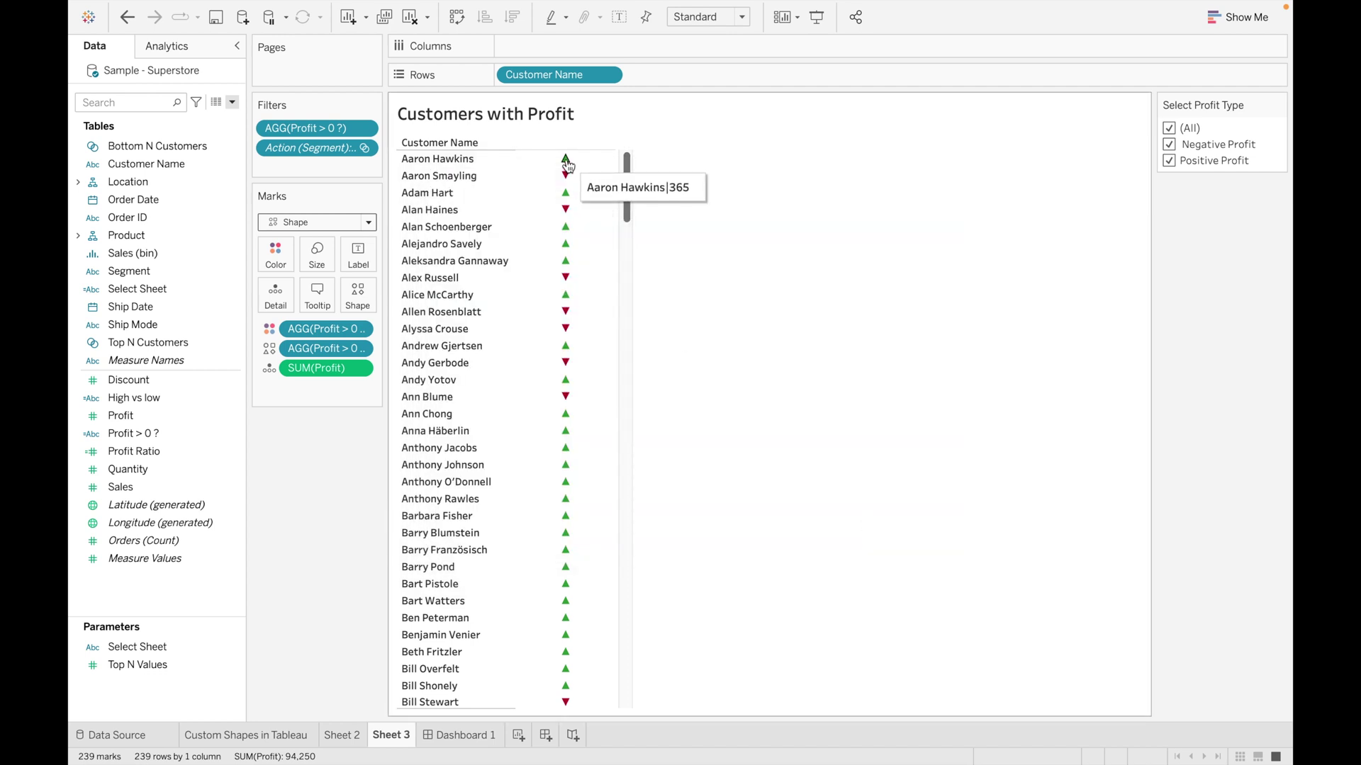
mouse_move(569, 162)
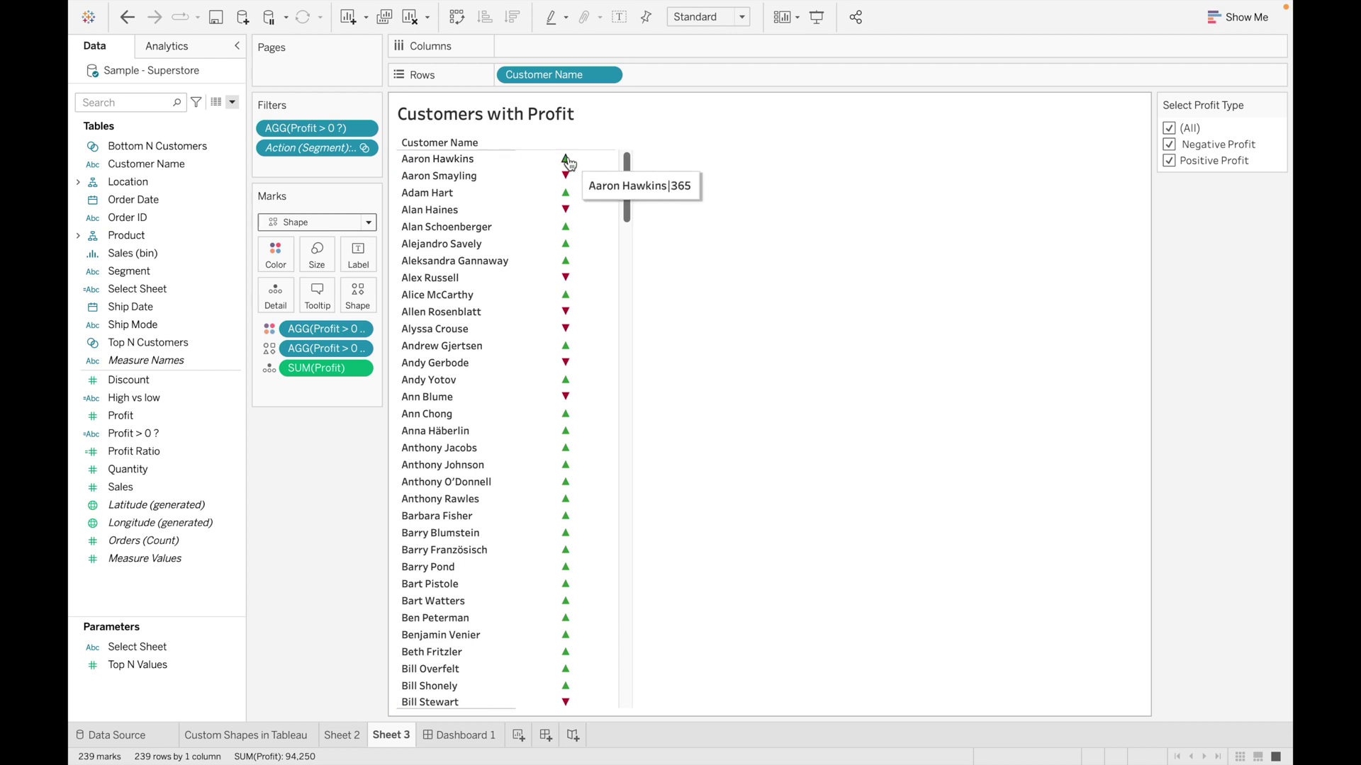
Return to Dashboard 1, check the tooltip in the customer list and clear the Corporate segment selection
click(484, 734)
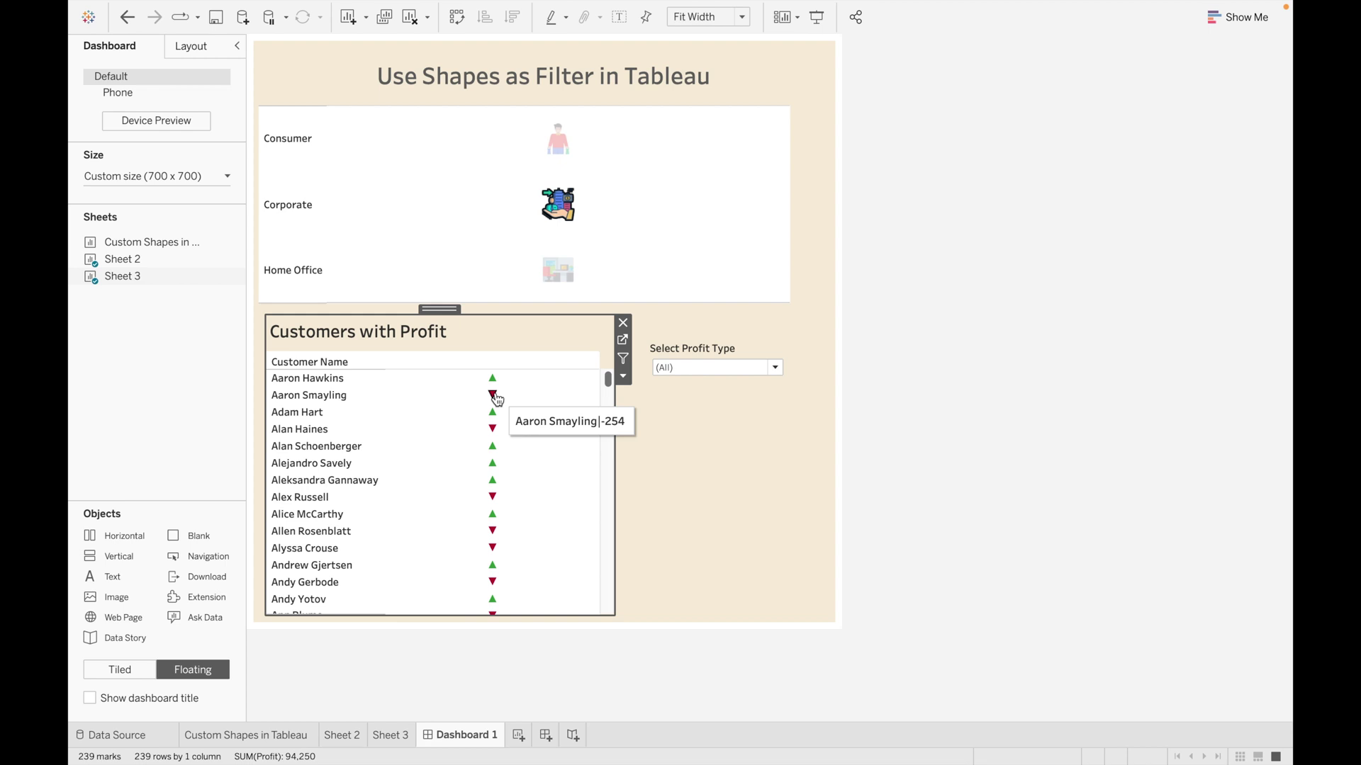
click(685, 284)
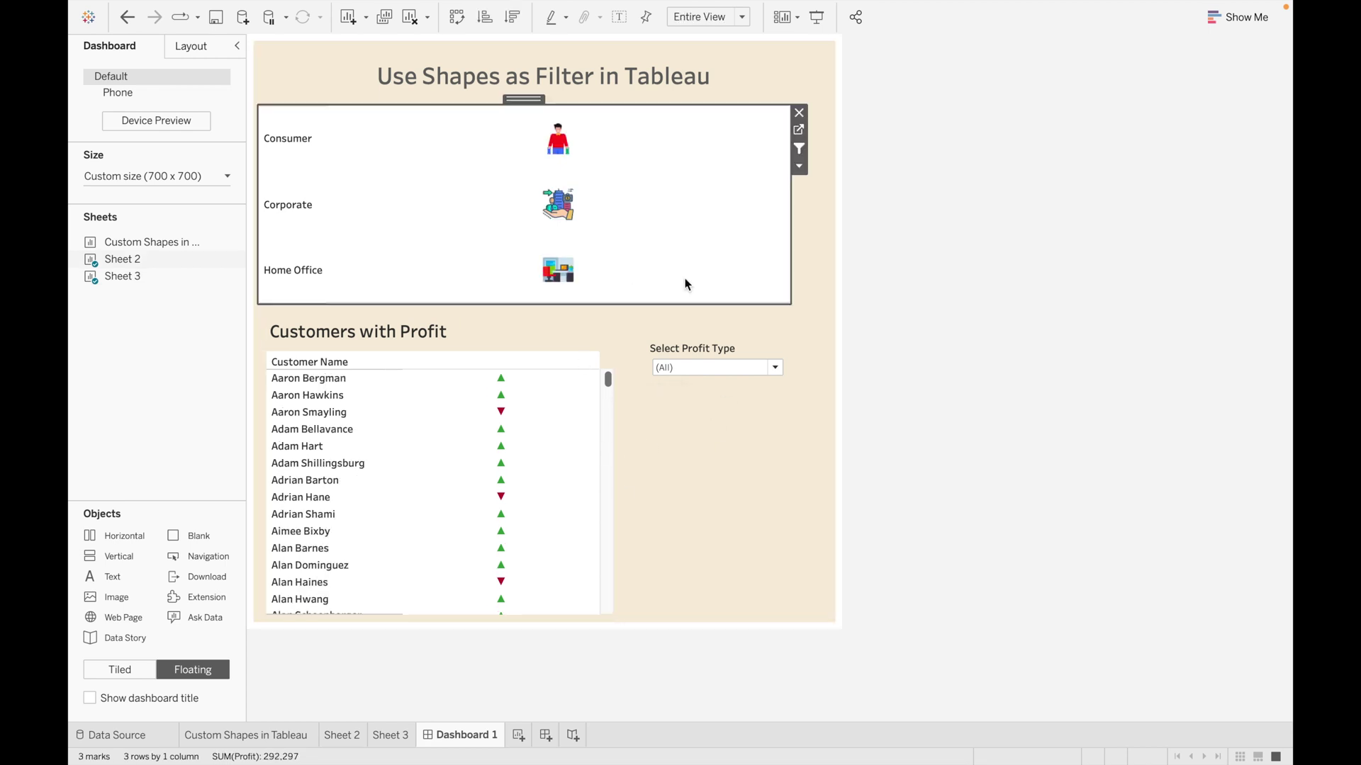